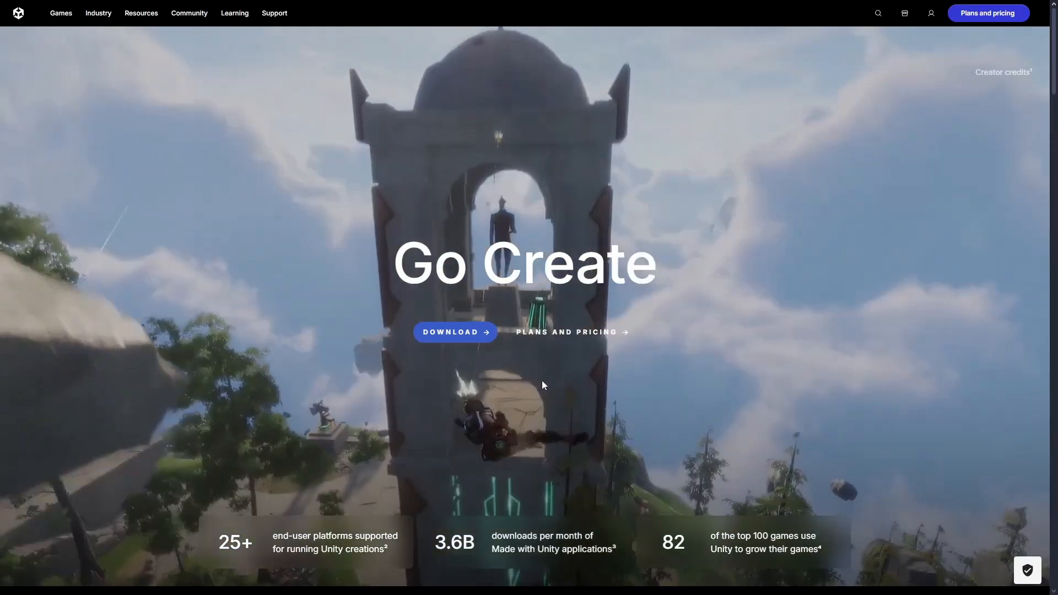
- Download the Unity Hub installer for Windows from the Unity website
{"action": "left_click", "coordinate": [455, 332]}
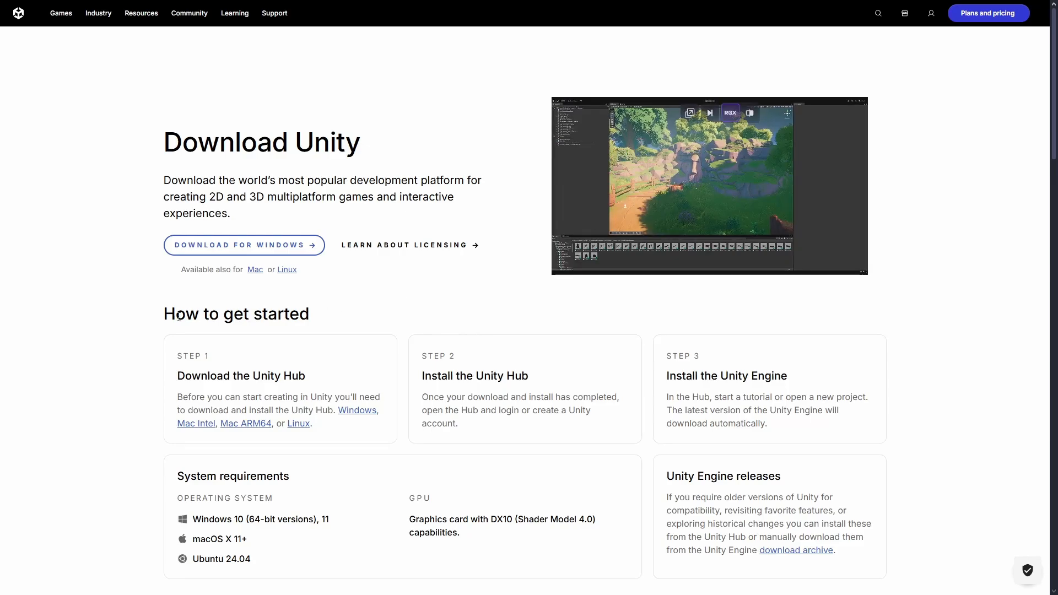
{"action": "scroll", "coordinate": [166, 325], "scroll_direction": "down", "scroll_amount": 1}
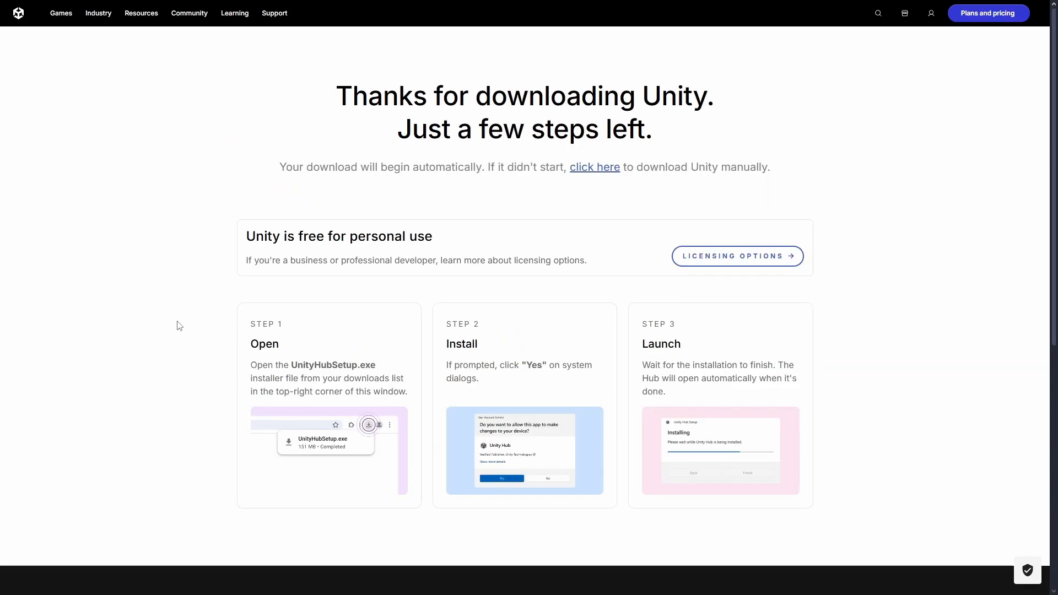
{"action": "scroll", "coordinate": [179, 326], "scroll_direction": "down", "scroll_amount": 1}
{"action": "scroll", "coordinate": [179, 325], "scroll_direction": "up", "scroll_amount": 1}
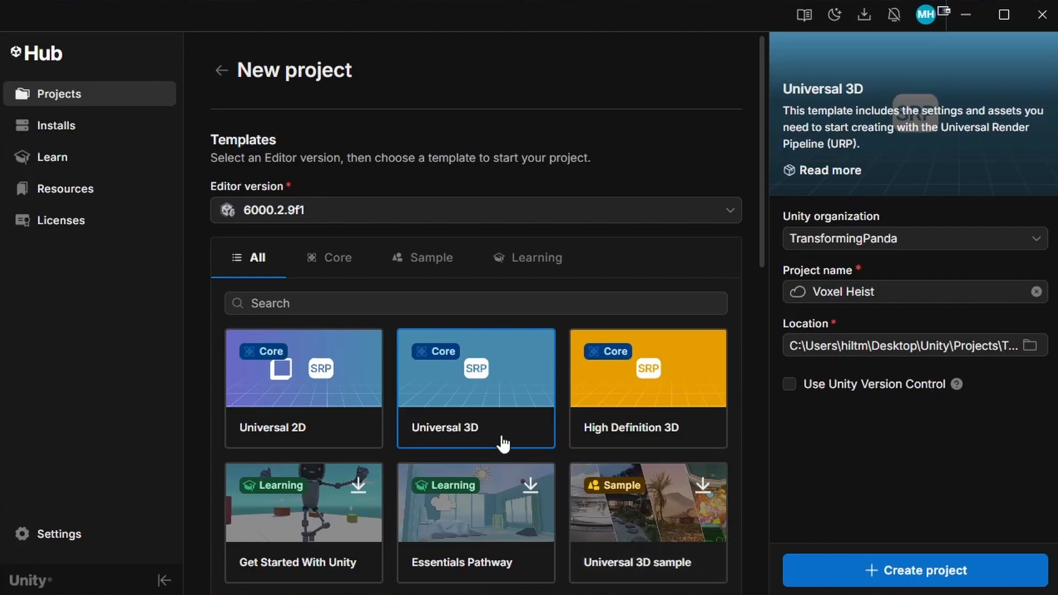
- Look through the project templates and create the Voxel Heist project with the Universal 3D template on editor version 6000.2.9f1
{"action": "scroll", "coordinate": [496, 425], "scroll_direction": "down", "scroll_amount": 1}
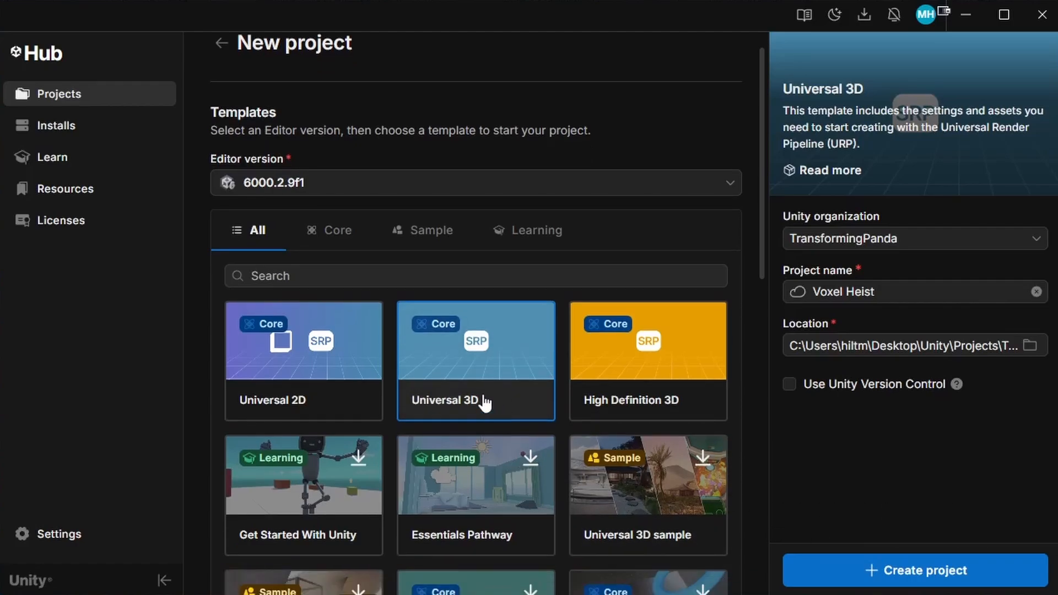
{"action": "scroll", "coordinate": [485, 406], "scroll_direction": "down", "scroll_amount": 7}
{"action": "scroll", "coordinate": [499, 440], "scroll_direction": "down", "scroll_amount": 6}
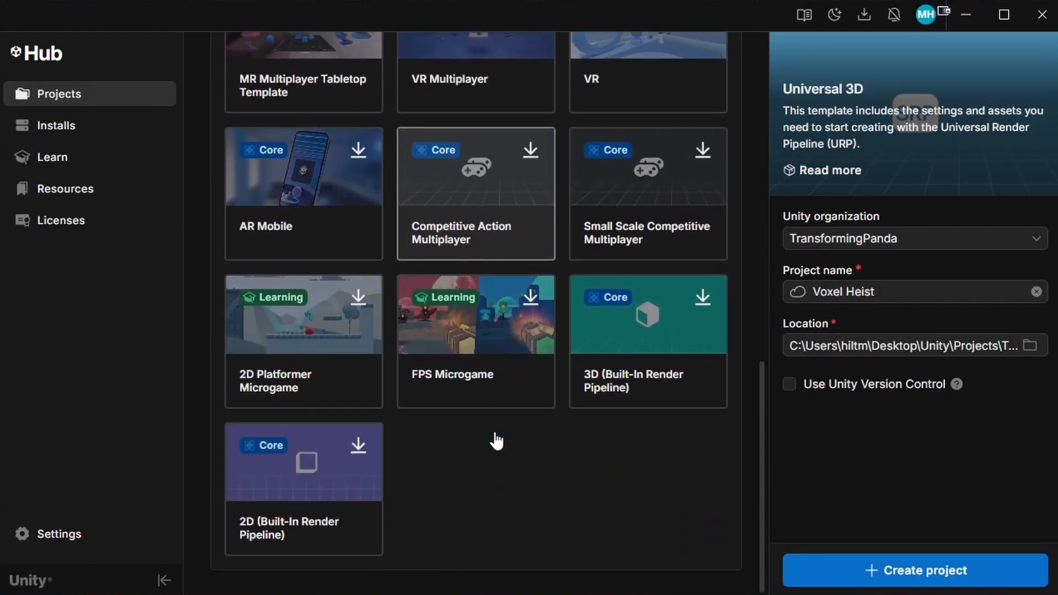
{"action": "scroll", "coordinate": [496, 441], "scroll_direction": "up", "scroll_amount": 14}
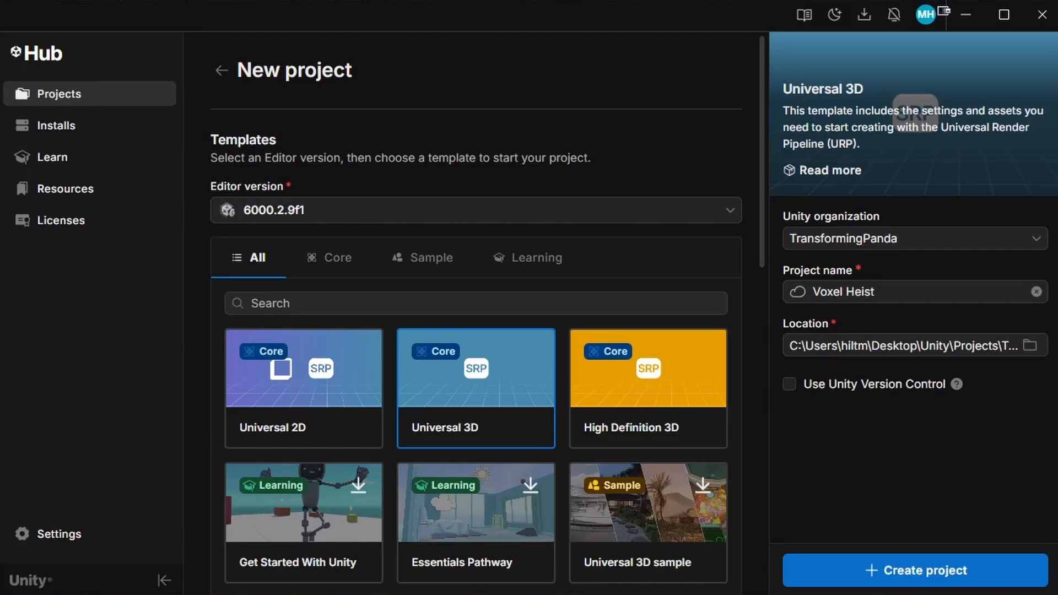
{"action": "left_click", "coordinate": [946, 578]}
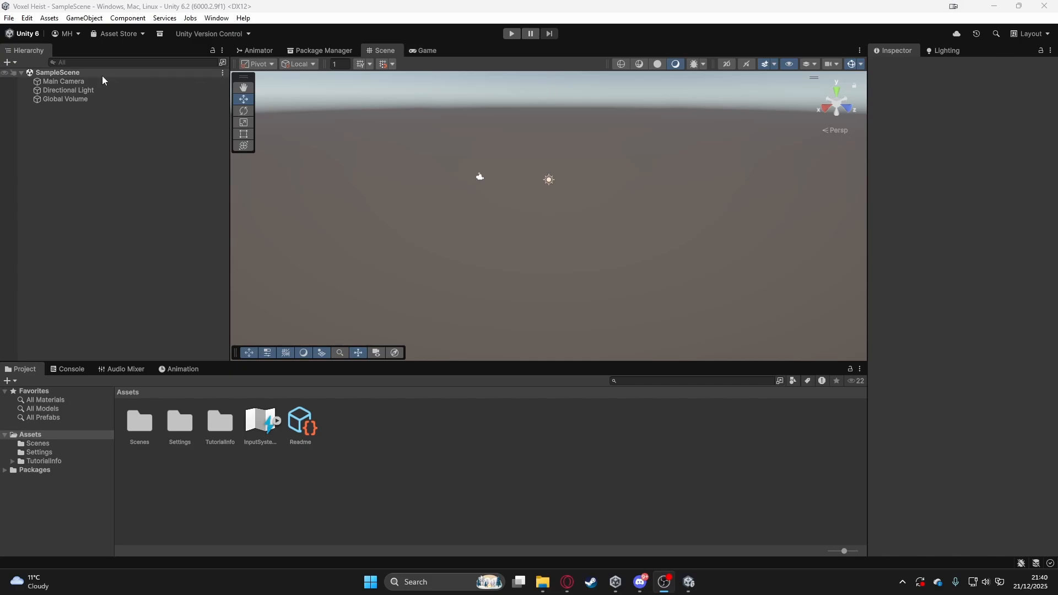
- Examine the Main Camera's projection and rendering settings and preview what it shows in the Game view
{"action": "left_click", "coordinate": [84, 81]}
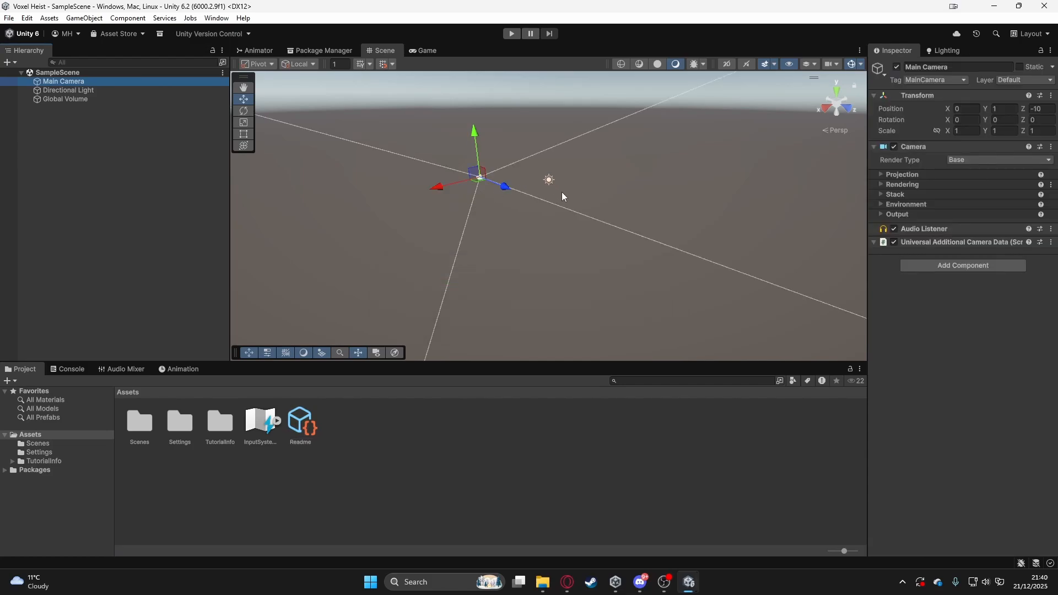
{"action": "left_click", "coordinate": [881, 174]}
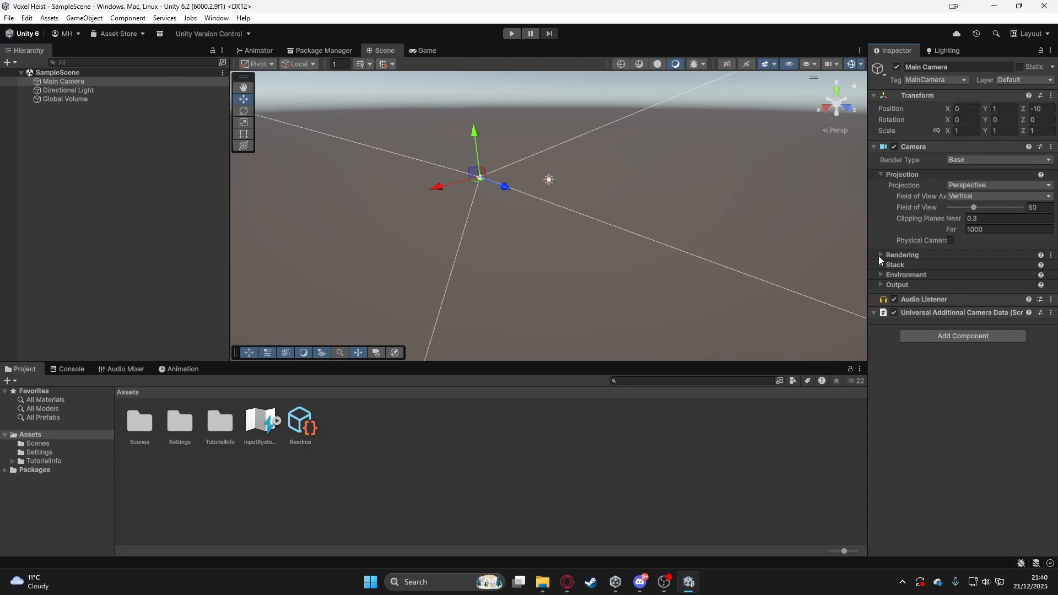
{"action": "left_click", "coordinate": [880, 256]}
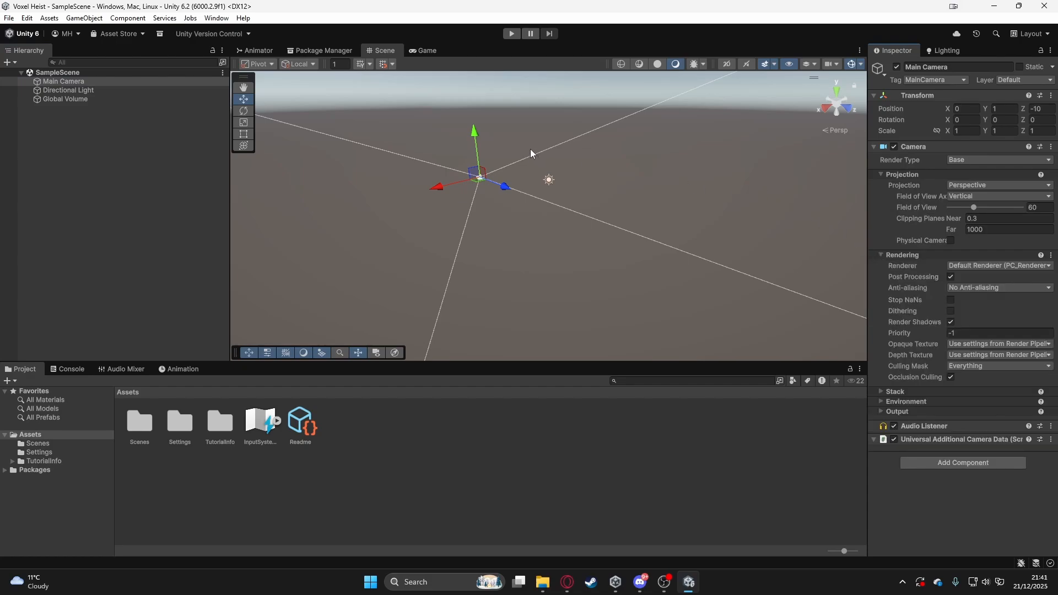
{"action": "left_click", "coordinate": [418, 59]}
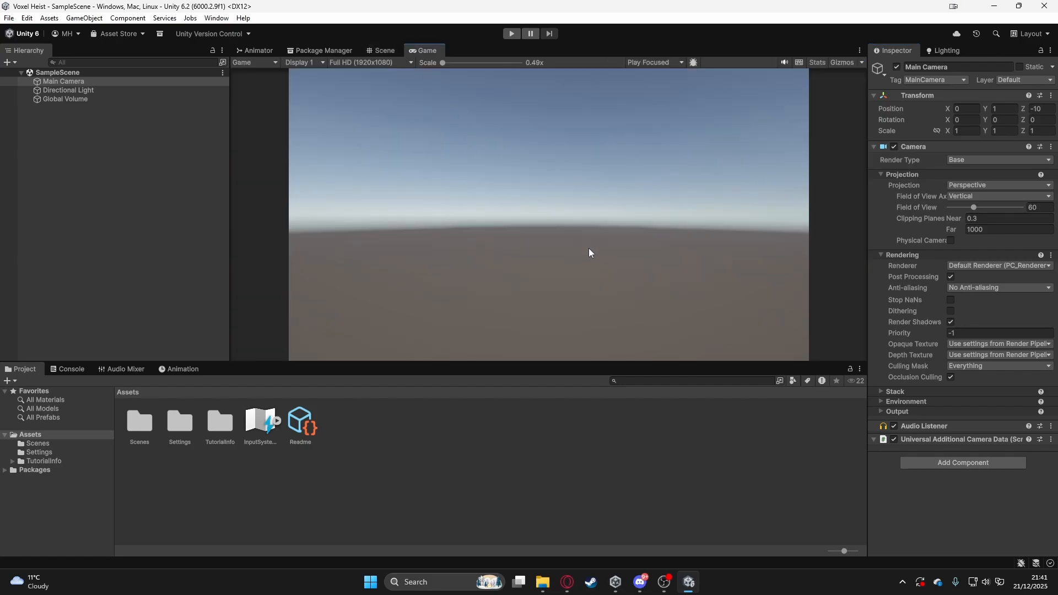
{"action": "left_click", "coordinate": [385, 49]}
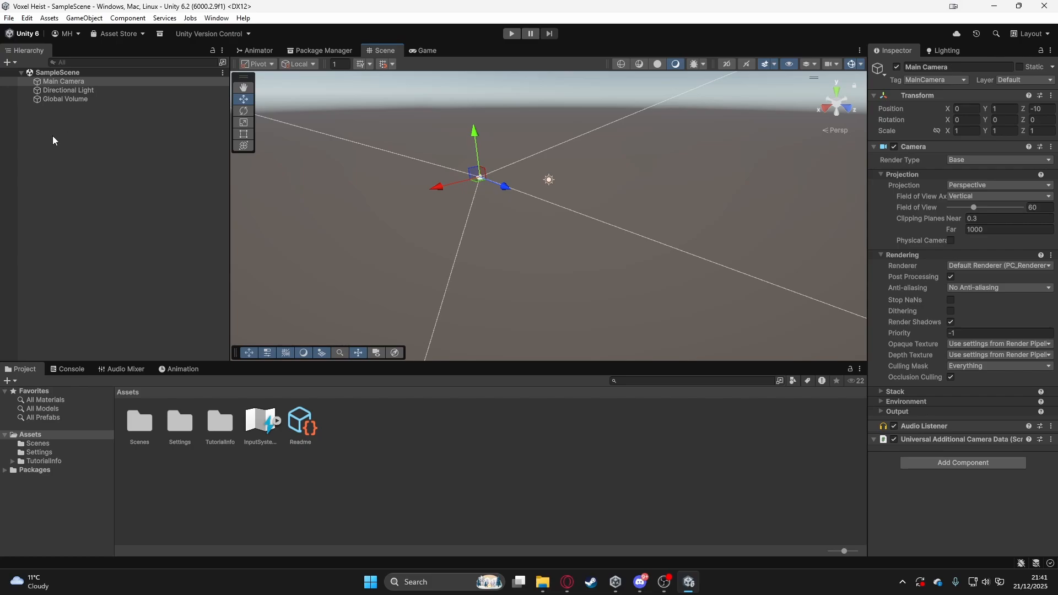
- Inspect the components of the scene's Main Camera, Directional Light and Global Volume
{"action": "left_click", "coordinate": [60, 84]}
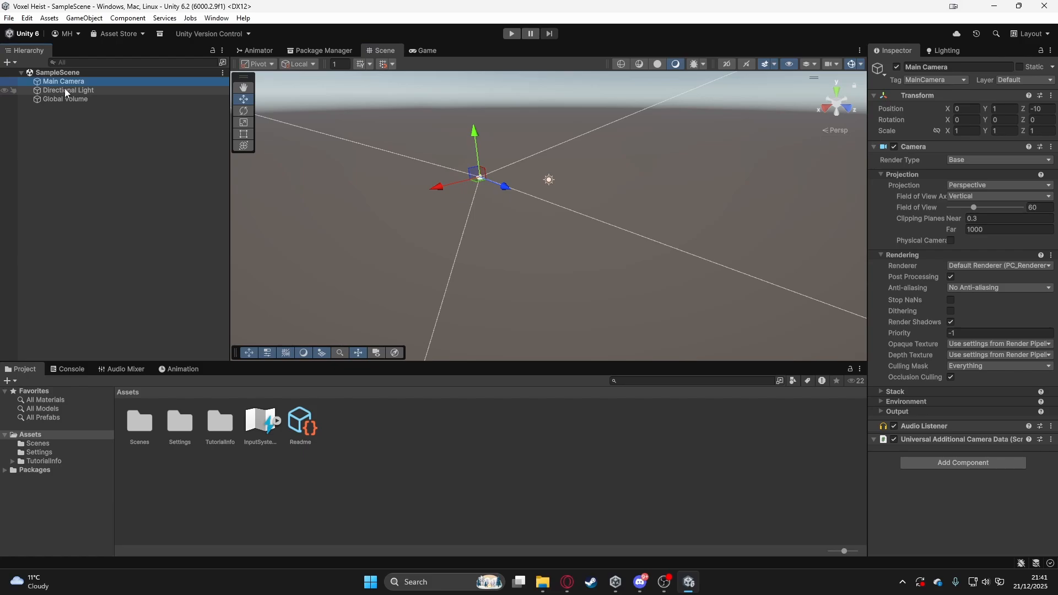
{"action": "left_click", "coordinate": [65, 91]}
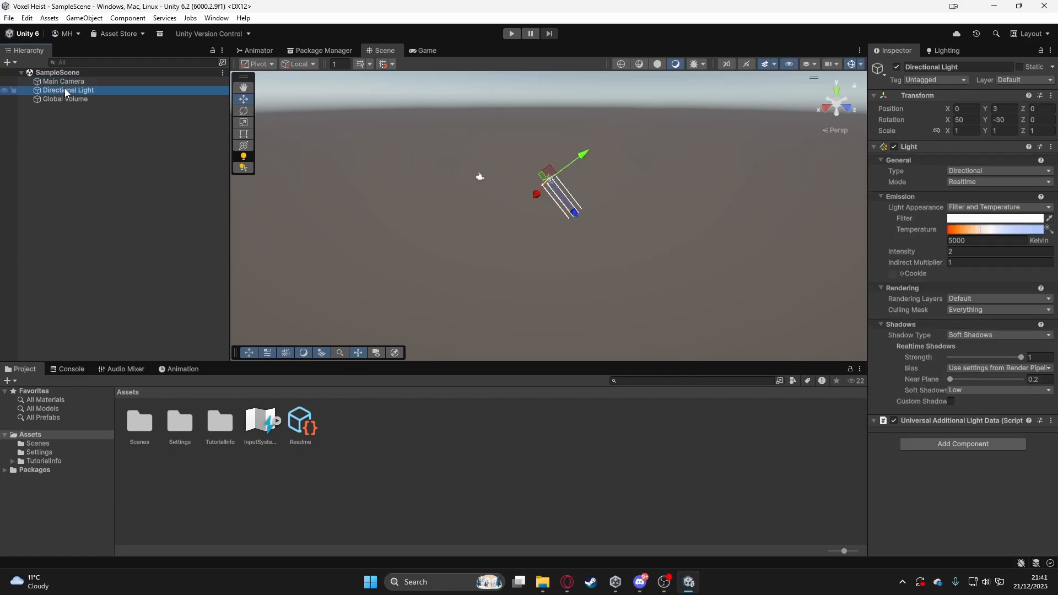
{"action": "left_click", "coordinate": [63, 98]}
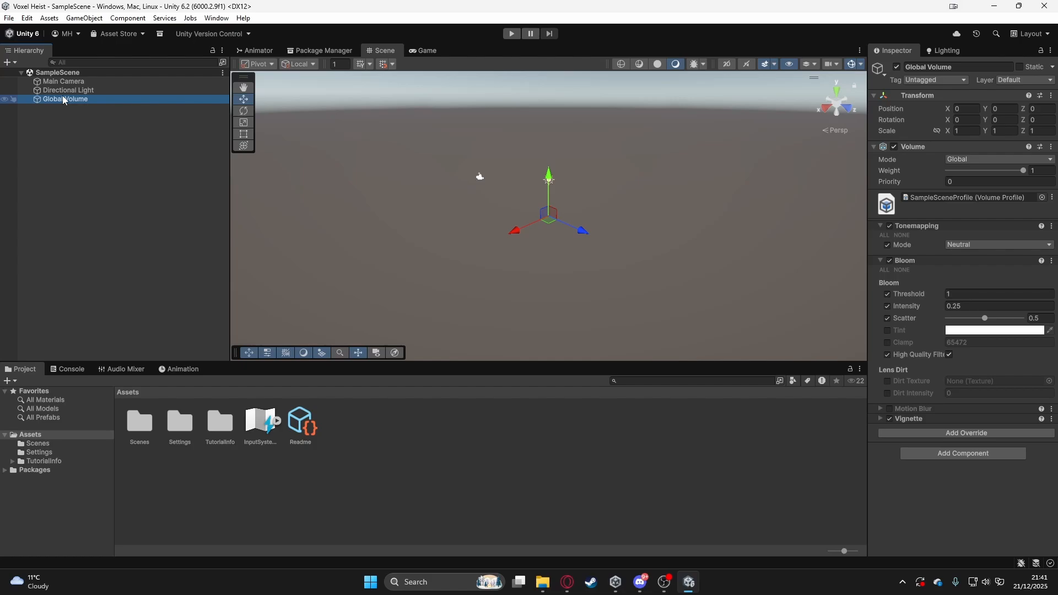
- Try shifting the Main Camera to 0.89 on X and reset its X position to 0
{"action": "left_click", "coordinate": [65, 83]}
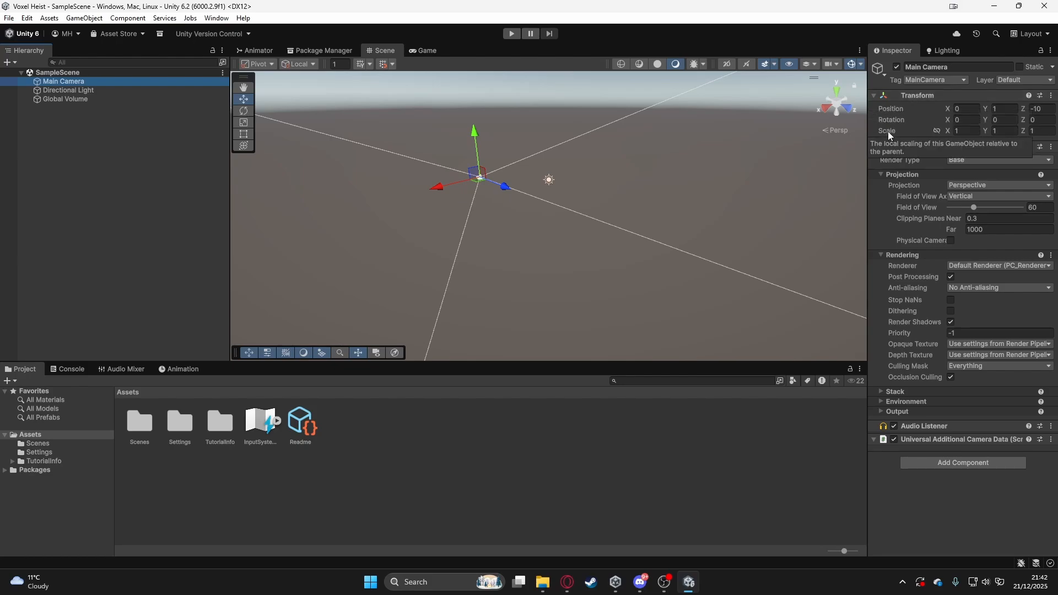
{"action": "left_click_drag", "start_coordinate": [947, 107], "coordinate": [934, 141]}
{"action": "left_click", "coordinate": [973, 110]}
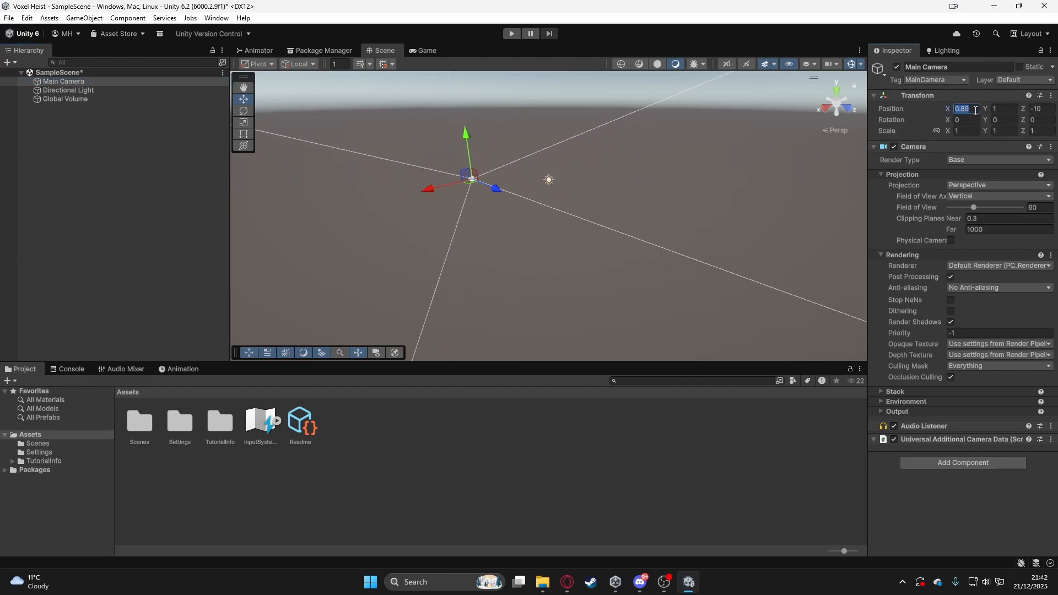
{"action": "type", "text": "0"}
- Frame the Main Camera in the scene and rotate it to about 13.91 on X and 4.9 on Y
{"action": "left_click_drag", "start_coordinate": [948, 120], "coordinate": [903, 222]}
{"action": "key", "text": "f"}
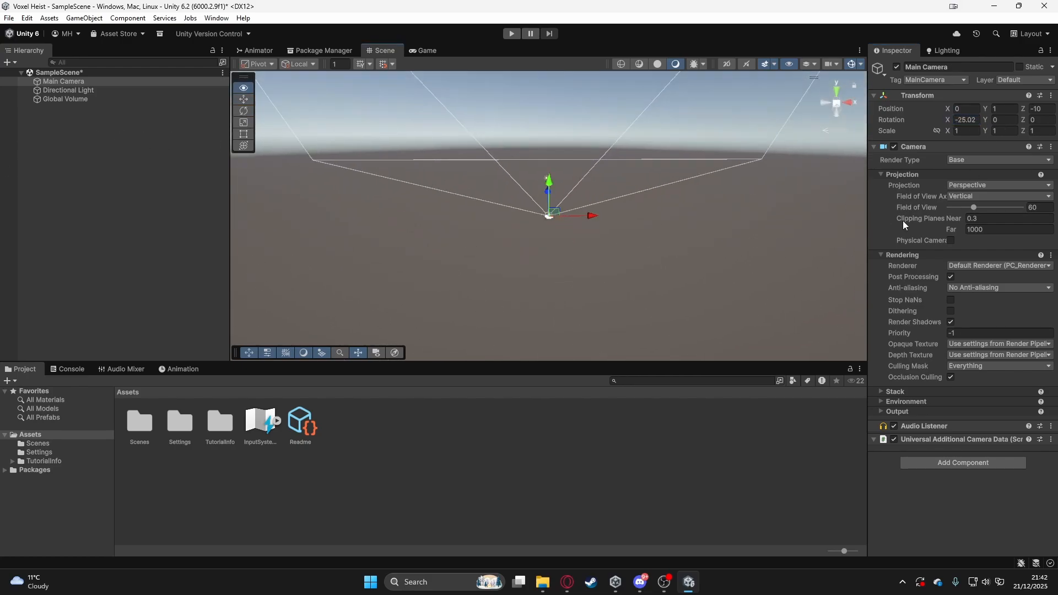
{"action": "left_click_drag", "start_coordinate": [947, 119], "coordinate": [792, 99]}
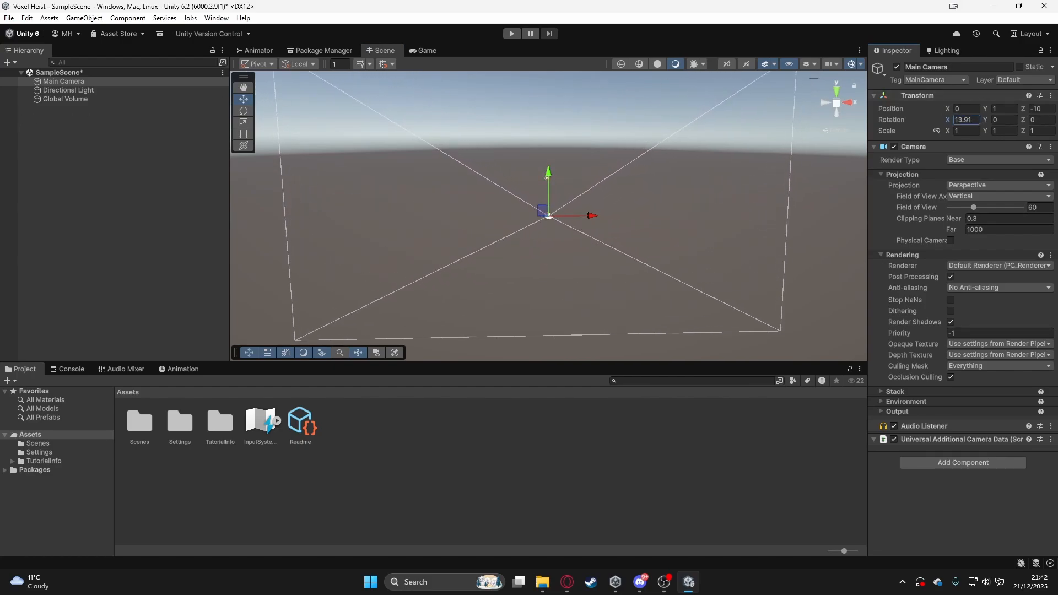
{"action": "mouse_move", "coordinate": [984, 120]}
{"action": "left_mouse_down"}
{"action": "mouse_move", "coordinate": [1050, 127]}
{"action": "mouse_move", "coordinate": [1001, 125]}
{"action": "left_mouse_up"}
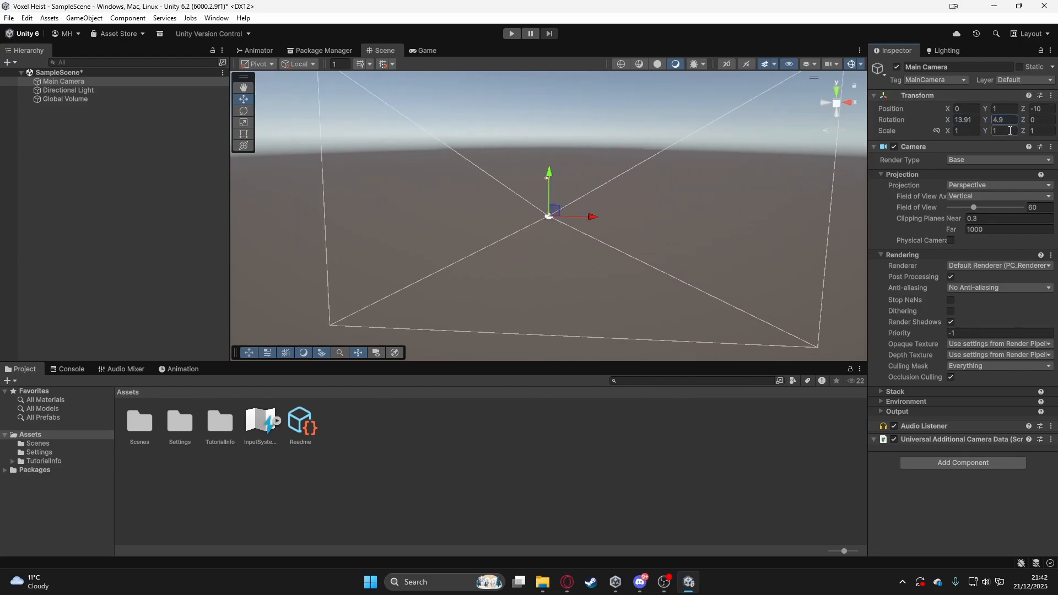
- Try an X position of 10 for the Main Camera and set it back to 0
{"action": "left_click", "coordinate": [959, 110]}
{"action": "type", "text": "10"}
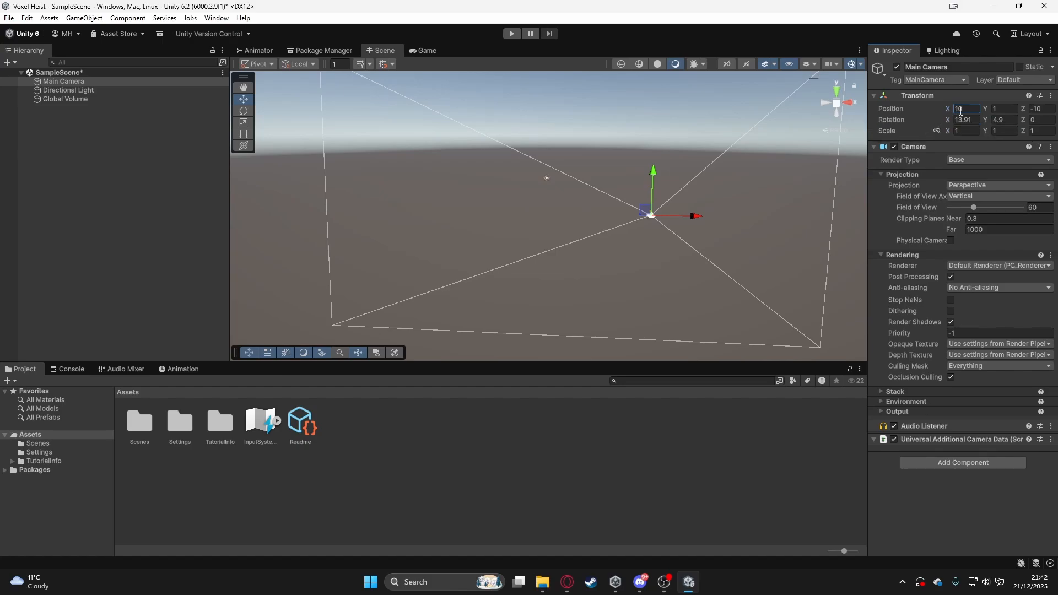
{"action": "key", "text": "BackSpace"}
{"action": "key", "text": "BackSpace"}
{"action": "type", "text": "0"}
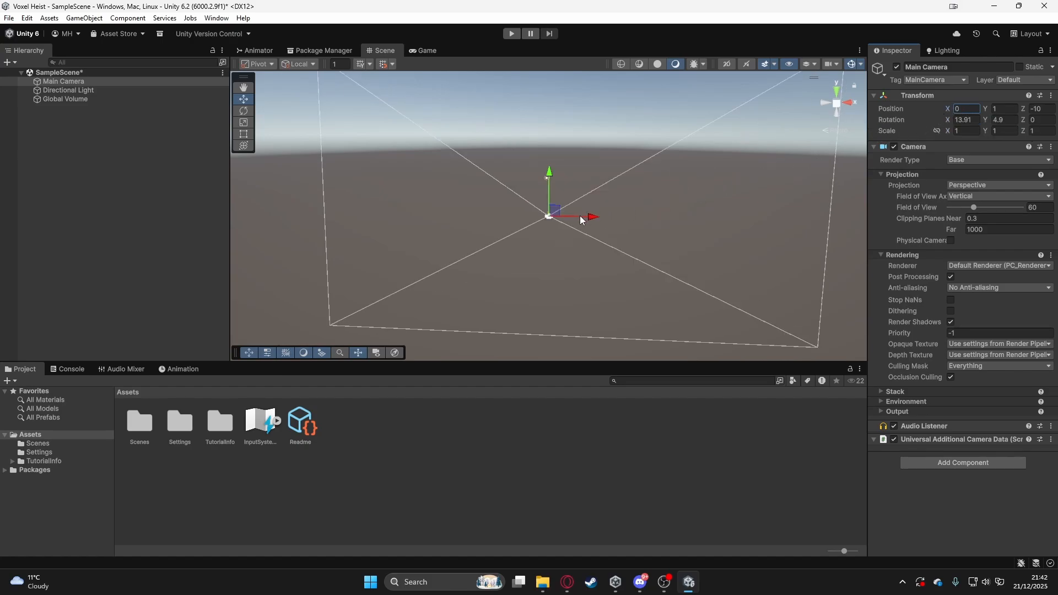
- Try moving the Main Camera along X in the scene and changing its X rotation, undoing these changes
{"action": "left_click_drag", "start_coordinate": [580, 220], "coordinate": [665, 206]}
{"action": "key", "text": "ctrl+z"}
{"action": "left_click", "coordinate": [948, 121]}
{"action": "left_click_drag", "start_coordinate": [948, 123], "coordinate": [987, 134]}
{"action": "key", "text": "ctrl+z"}
{"action": "key", "text": "ctrl+z"}
- Remove the template's Readme assets from the project and save the scene
{"action": "left_click", "coordinate": [306, 425]}
{"action": "left_click", "coordinate": [963, 286]}
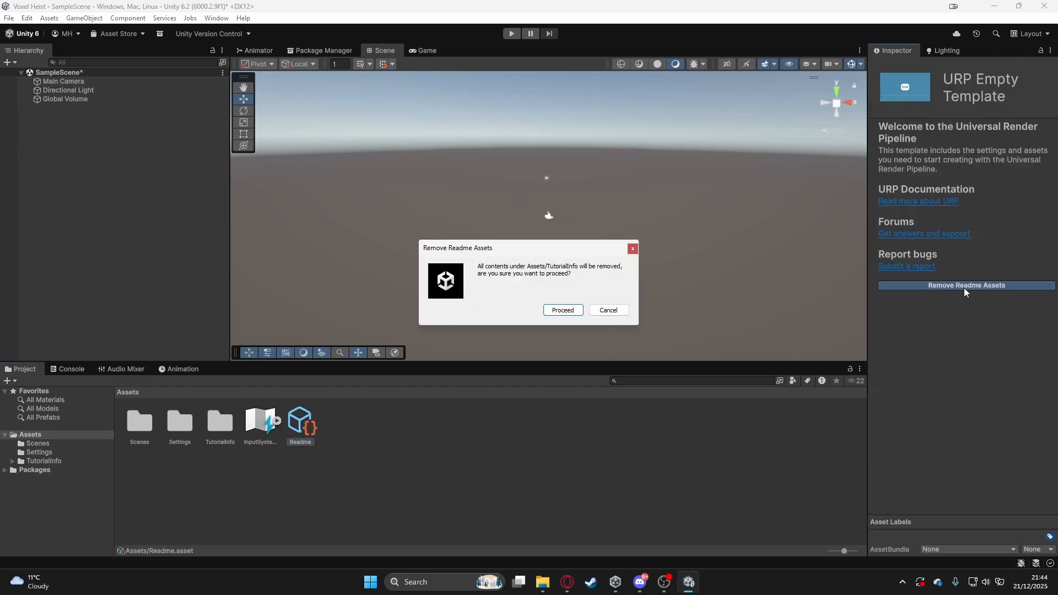
{"action": "left_click", "coordinate": [555, 310]}
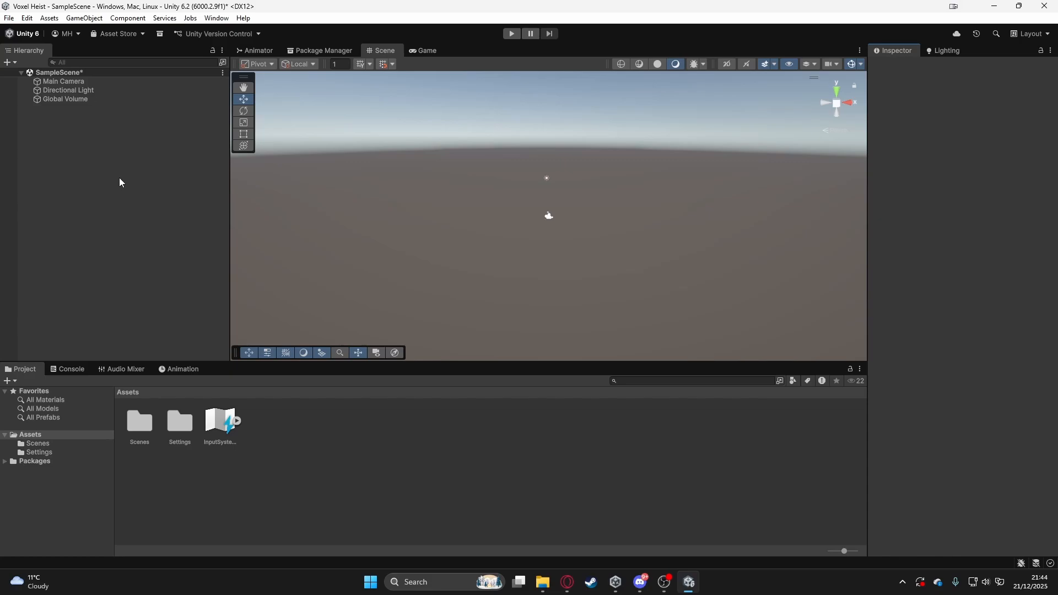
{"action": "key", "text": "ctrl+s"}
- Add a 3D plane to the scene and name it Floor
{"action": "right_click", "coordinate": [95, 162]}
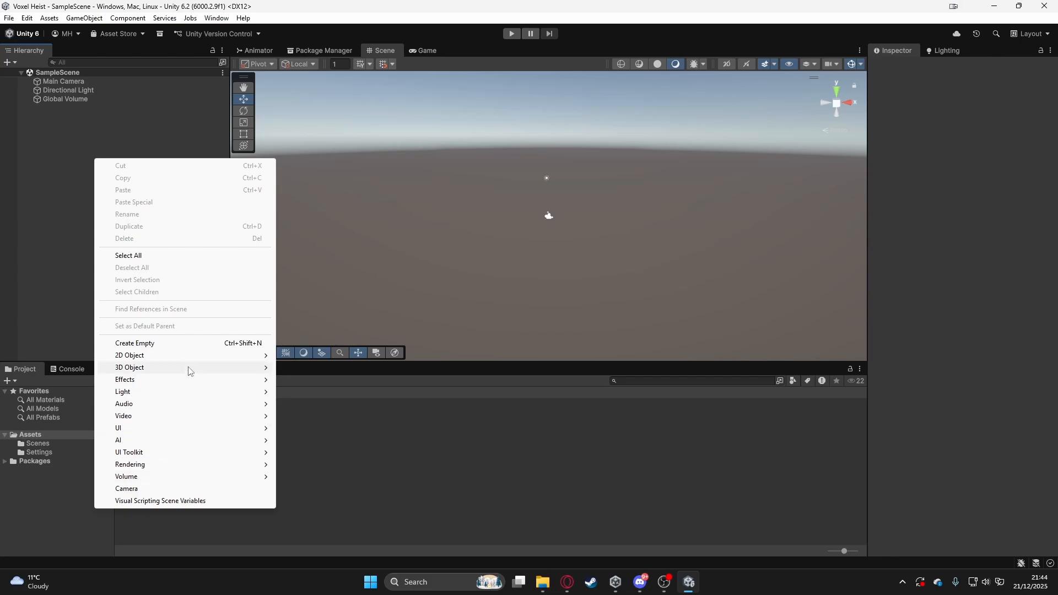
{"action": "mouse_move", "coordinate": [184, 368]}
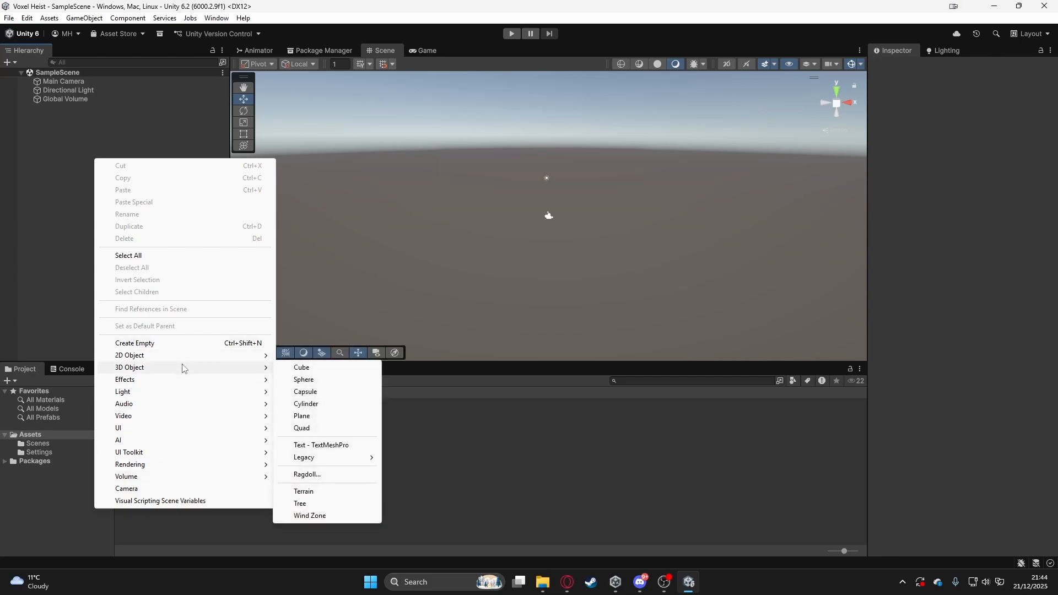
{"action": "left_click", "coordinate": [301, 417]}
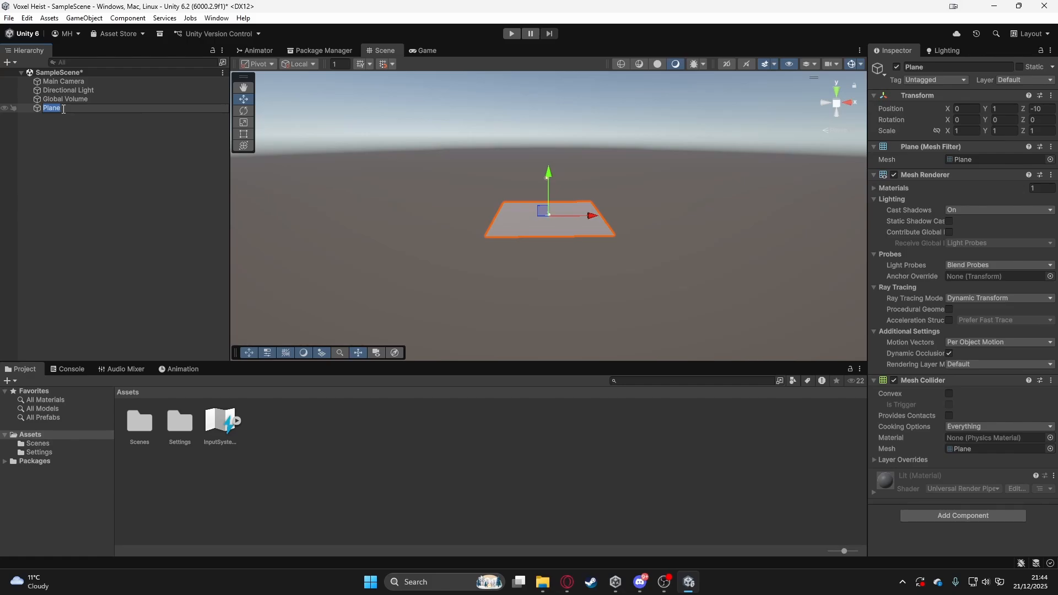
{"action": "type", "text": "Floor"}
{"action": "key", "text": "Return"}
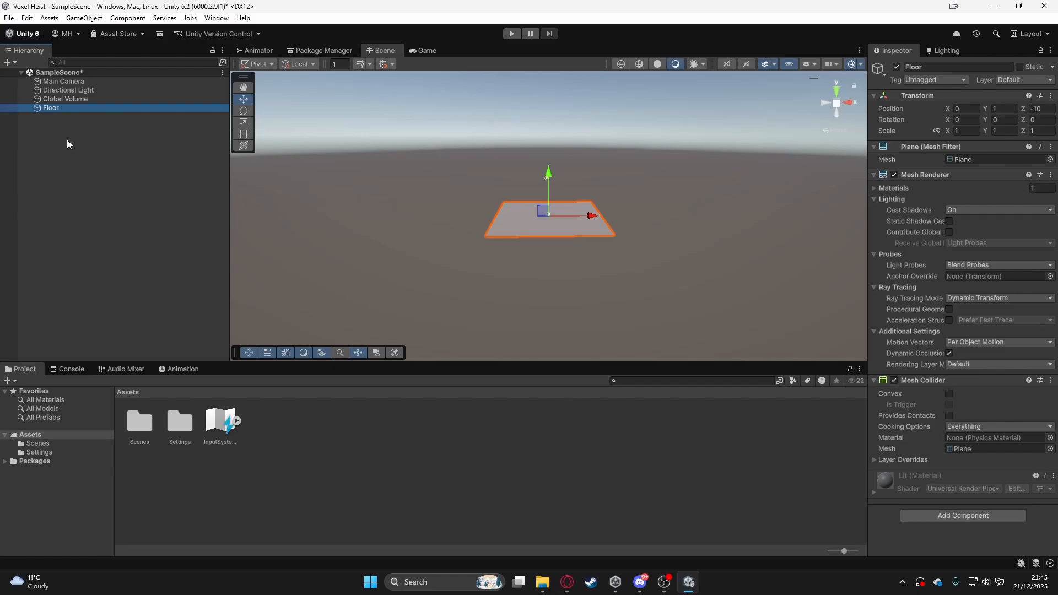
{"action": "left_click", "coordinate": [68, 142]}
- Focus the scene view on the Floor plane and orbit around it to view it from different angles
{"action": "left_click", "coordinate": [52, 109]}
{"action": "key", "text": "f"}
{"action": "left_click_drag", "start_coordinate": [473, 196], "coordinate": [562, 259], "text": "alt"}
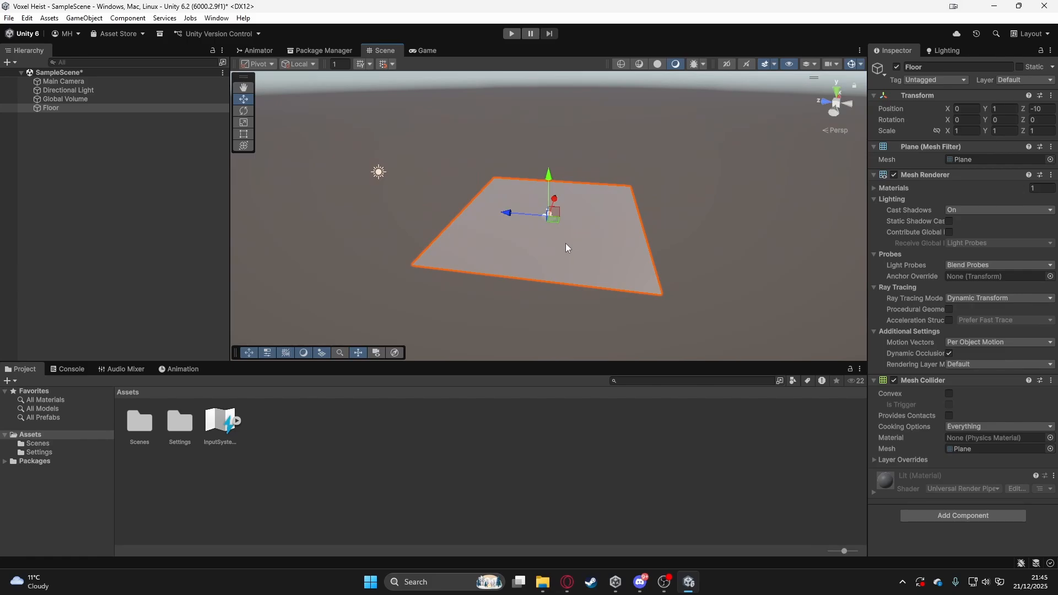
{"action": "left_click_drag", "start_coordinate": [566, 243], "coordinate": [567, 243], "text": "alt"}
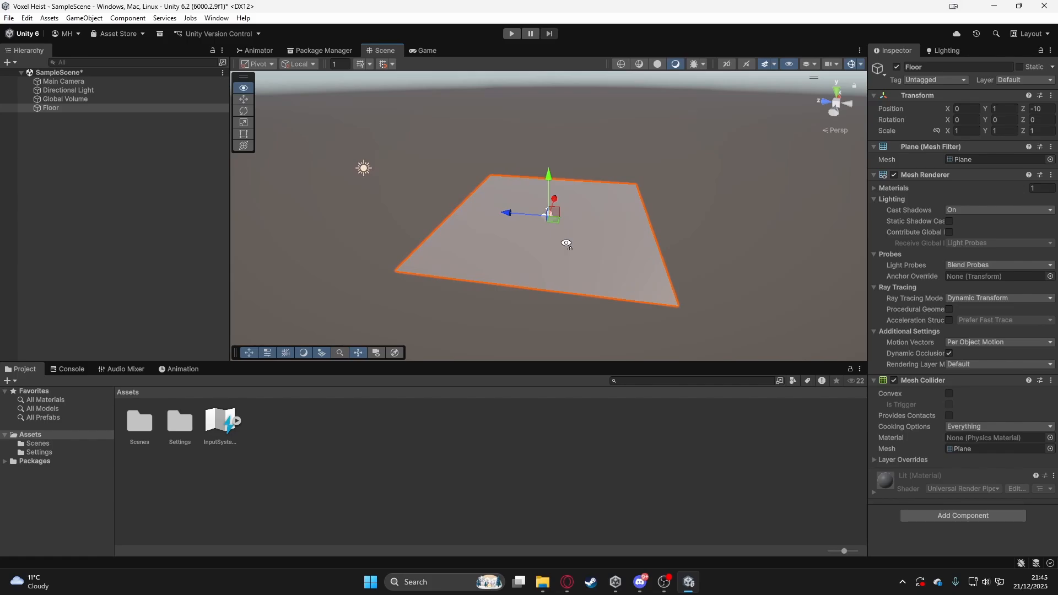
{"action": "left_click_drag", "start_coordinate": [567, 243], "coordinate": [605, 241], "text": "alt"}
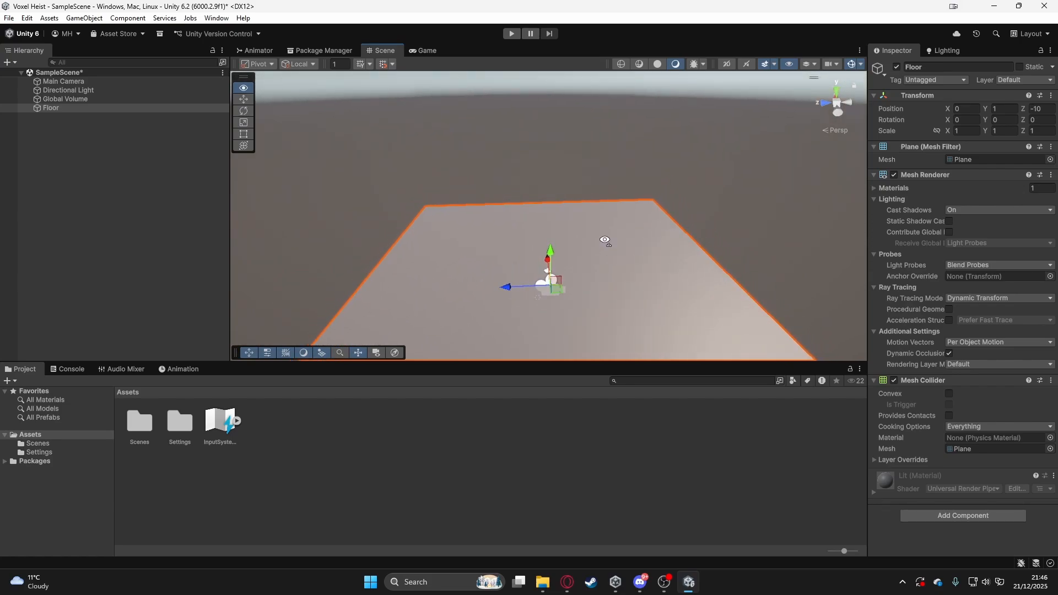
{"action": "left_click_drag", "start_coordinate": [605, 241], "coordinate": [612, 192], "text": "alt"}
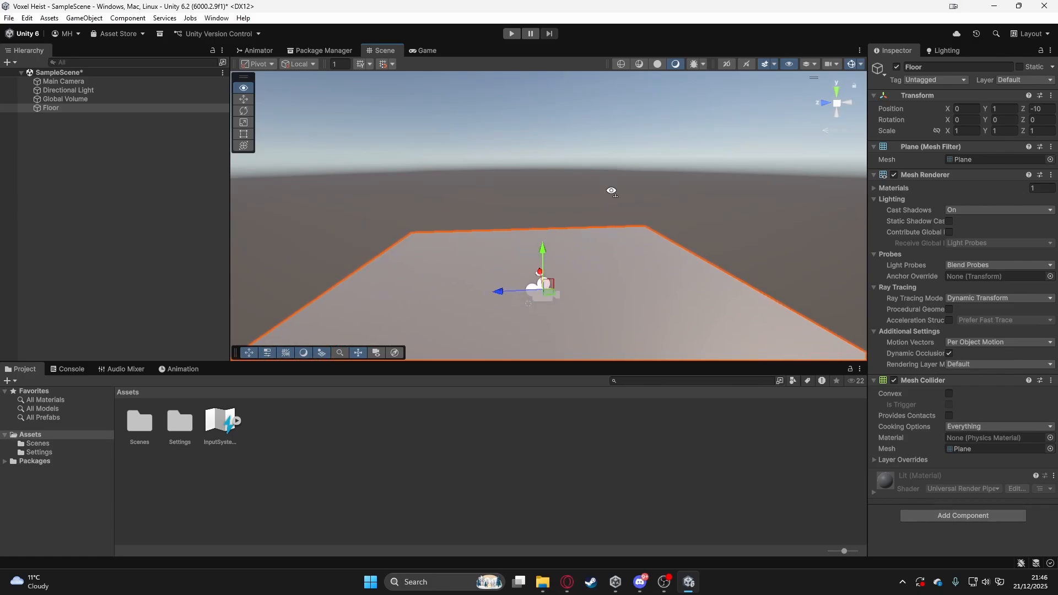
- Fly the scene view up, down, forward, backward and sideways around the Floor plane, looking around it from different heights and distances
{"action": "key", "text": "q"}
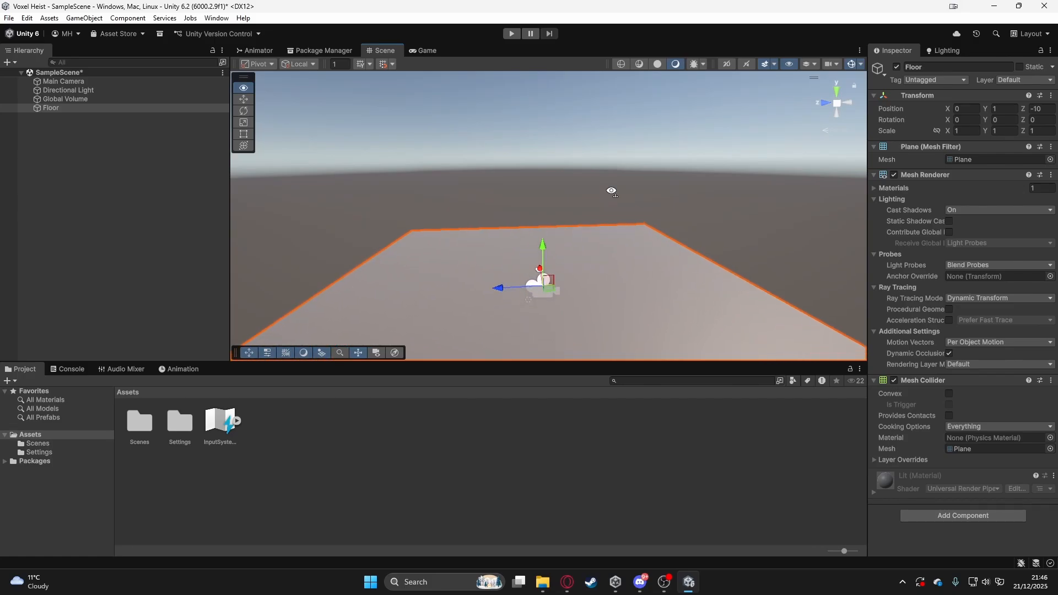
{"action": "key", "text": "e"}
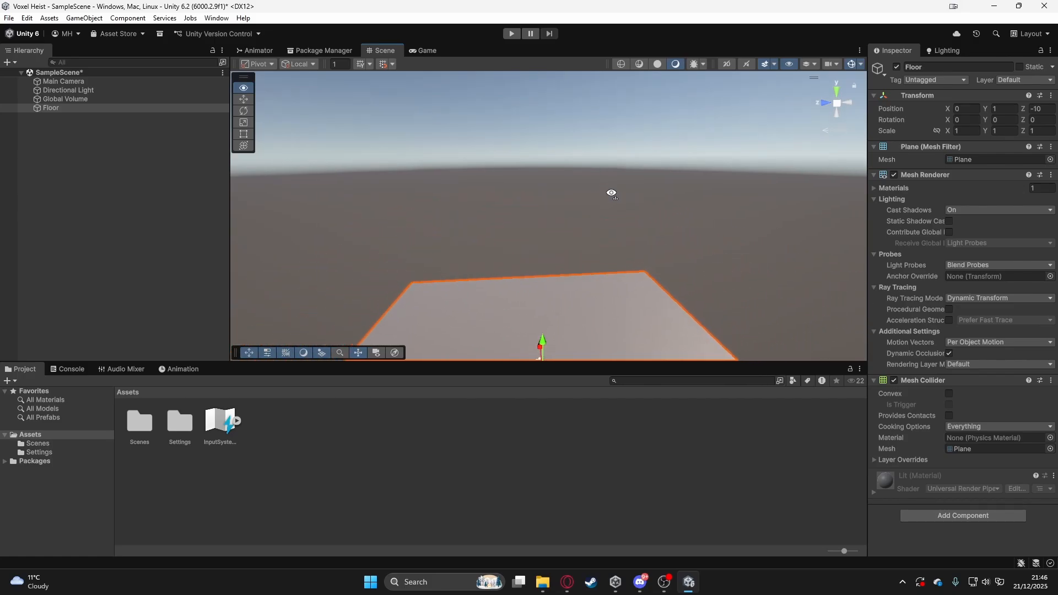
{"action": "key", "text": "w"}
{"action": "right_click_drag", "start_coordinate": [610, 191], "coordinate": [591, 221]}
{"action": "key", "text": "q"}
{"action": "key", "text": "e"}
{"action": "key", "text": "a"}
{"action": "key", "text": "d"}
{"action": "key", "text": "s"}
{"action": "scroll", "coordinate": [624, 206], "scroll_direction": "down", "scroll_amount": 5}
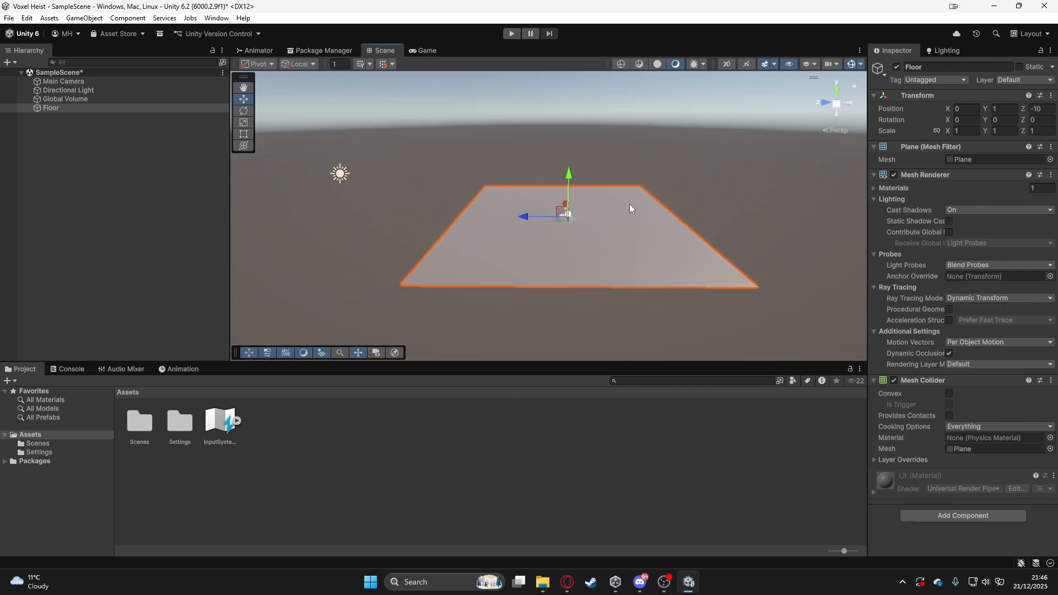
- Clear the selection of the Floor plane and save the scene
{"action": "scroll", "coordinate": [629, 204], "scroll_direction": "up", "scroll_amount": 4}
{"action": "scroll", "coordinate": [630, 203], "scroll_direction": "down", "scroll_amount": 4}
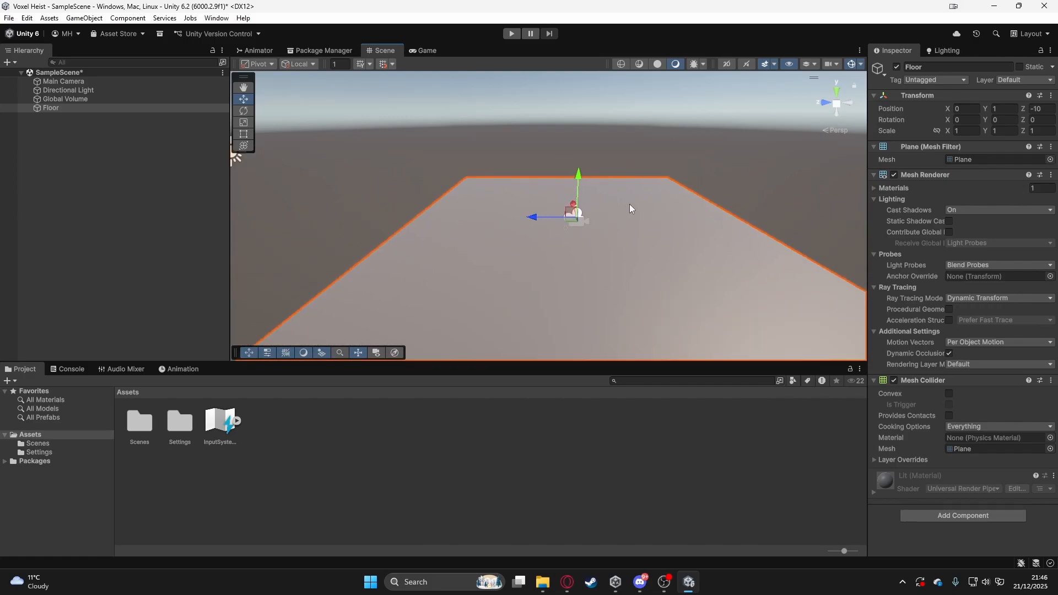
{"action": "right_click_drag", "start_coordinate": [630, 204], "coordinate": [663, 203]}
{"action": "scroll", "coordinate": [663, 206], "scroll_direction": "up", "scroll_amount": 5}
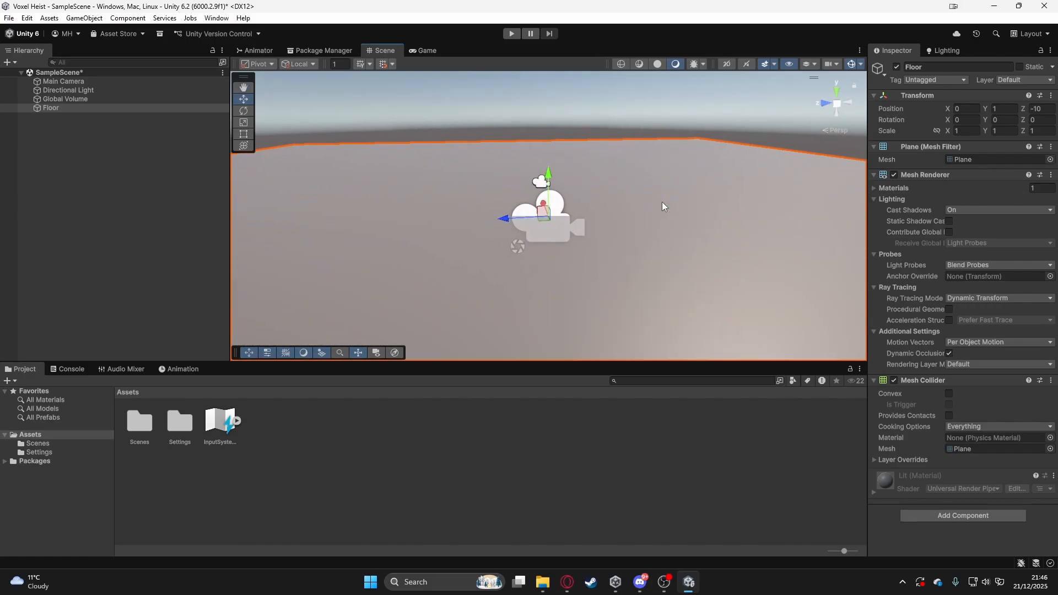
{"action": "scroll", "coordinate": [663, 207], "scroll_direction": "down", "scroll_amount": 7}
{"action": "left_click", "coordinate": [80, 192]}
{"action": "key", "text": "ctrl+s"}
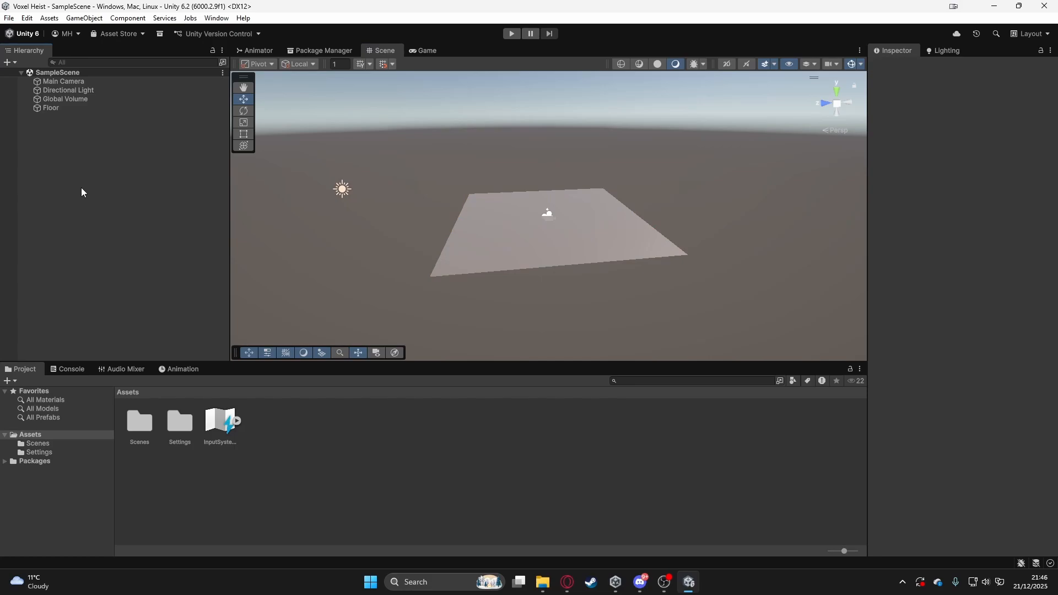
- Add a 3D cube to the scene, keeping its default name
{"action": "right_click", "coordinate": [65, 142]}
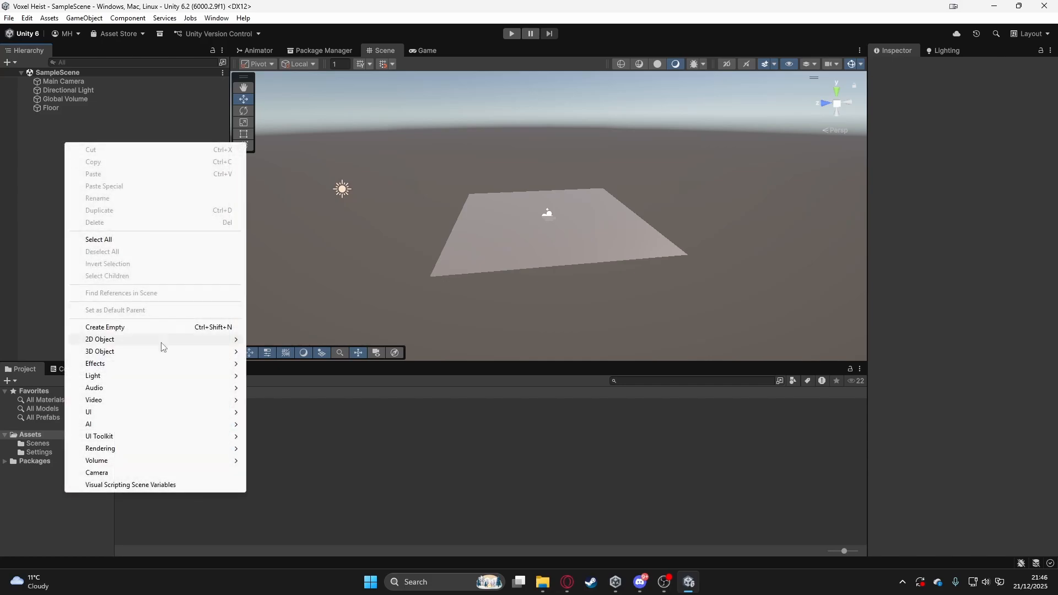
{"action": "mouse_move", "coordinate": [161, 353]}
{"action": "left_click", "coordinate": [281, 352]}
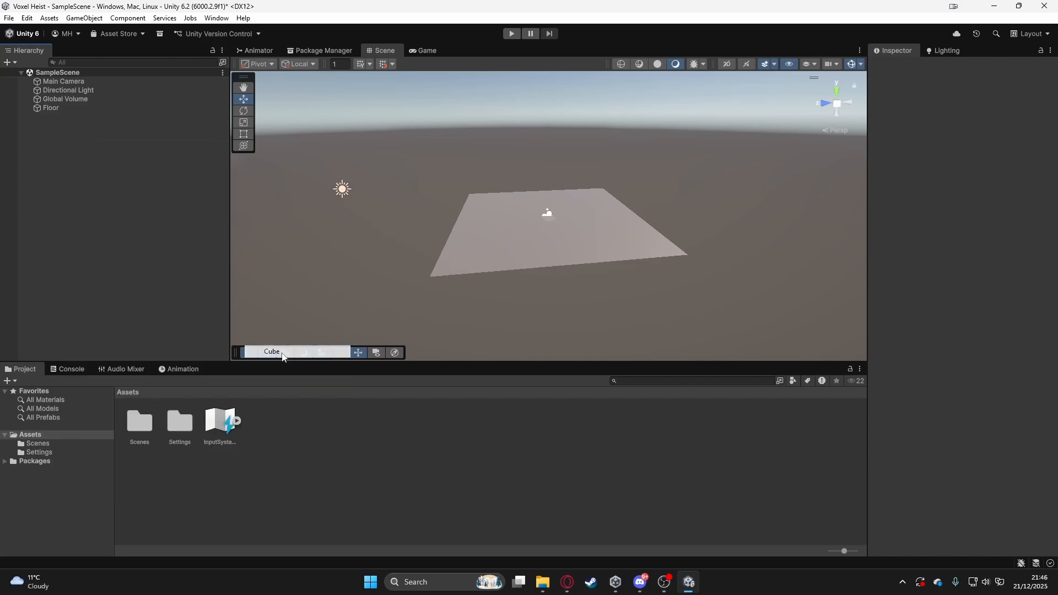
{"action": "left_click", "coordinate": [104, 180]}
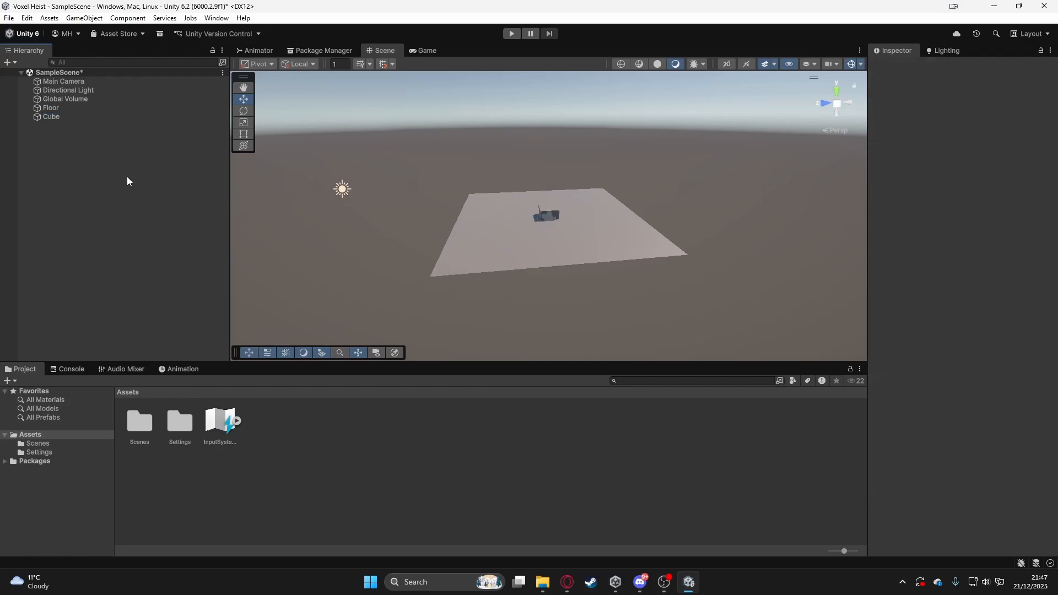
- Orbit and fly the scene view around the Floor to inspect the new Cube from different sides
{"action": "left_click_drag", "start_coordinate": [424, 234], "coordinate": [570, 256], "text": "alt"}
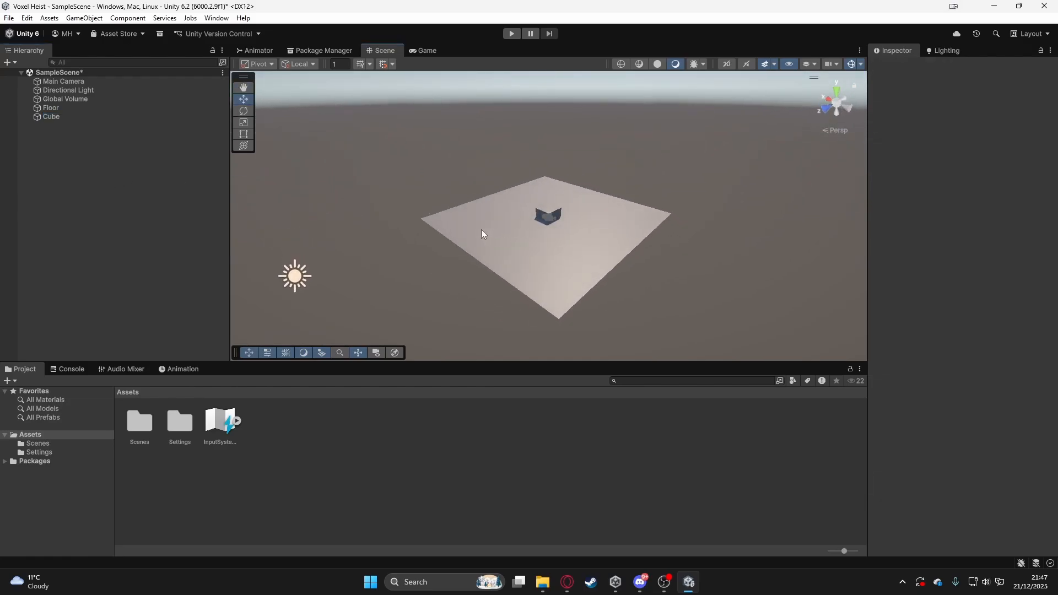
{"action": "left_click_drag", "start_coordinate": [468, 228], "coordinate": [450, 241], "text": "alt"}
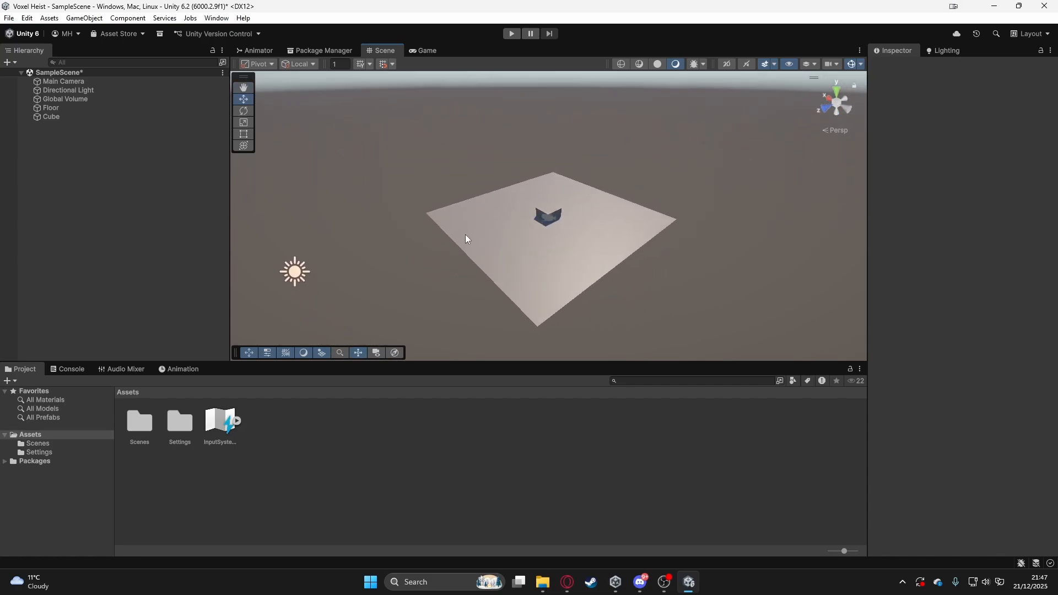
{"action": "left_click_drag", "start_coordinate": [463, 229], "coordinate": [597, 232], "text": "alt"}
{"action": "right_click_drag", "start_coordinate": [597, 232], "coordinate": [805, 221]}
{"action": "key", "text": "w"}
{"action": "key", "text": "a"}
{"action": "right_click_drag", "start_coordinate": [558, 233], "coordinate": [643, 234]}
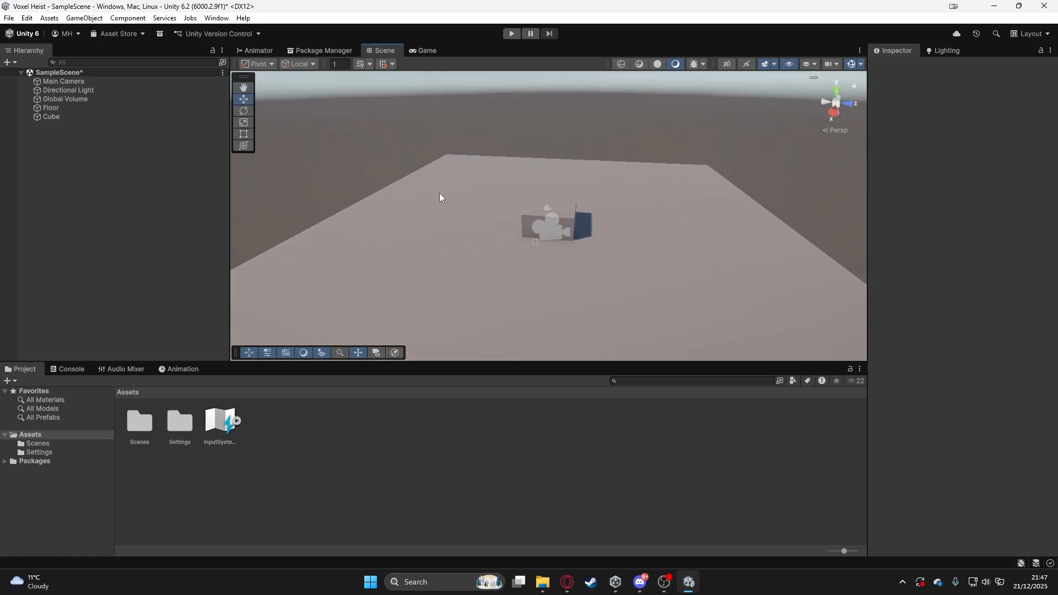
- Select the Cube, focus the scene view on it and examine how it sits in the Floor from several angles
{"action": "left_click", "coordinate": [100, 117]}
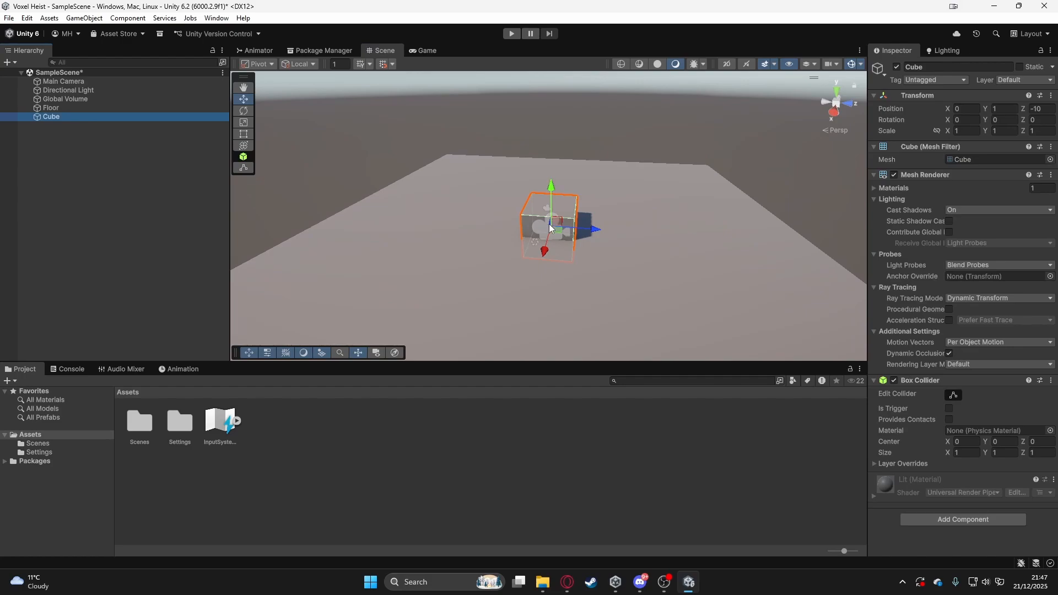
{"action": "key", "text": "f"}
{"action": "left_click_drag", "start_coordinate": [585, 222], "coordinate": [502, 221], "text": "alt"}
{"action": "scroll", "coordinate": [588, 222], "scroll_direction": "down", "scroll_amount": 8}
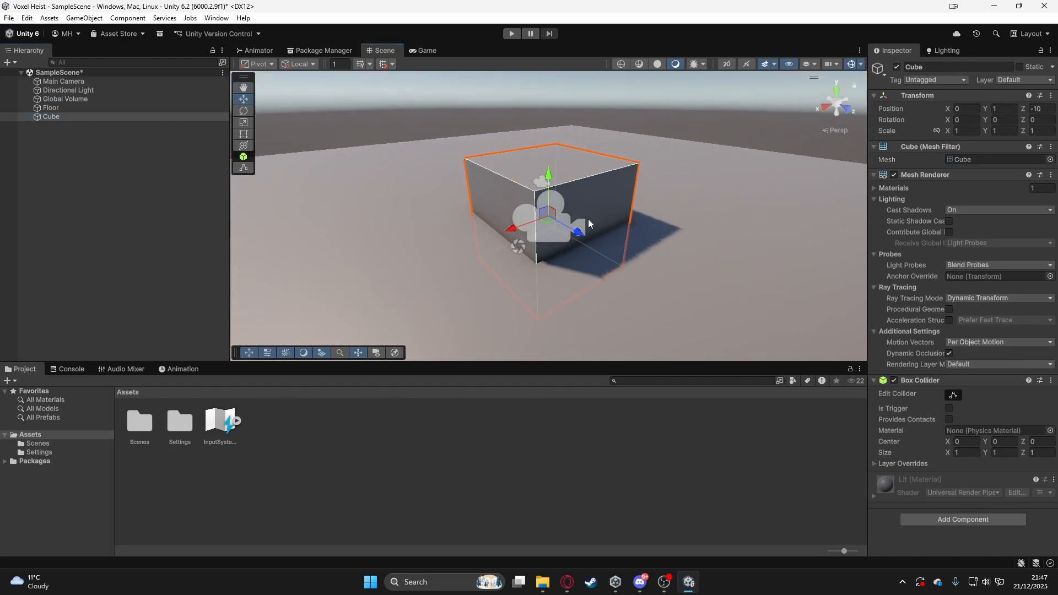
{"action": "left_click_drag", "start_coordinate": [594, 224], "coordinate": [452, 256], "text": "alt"}
{"action": "left_click_drag", "start_coordinate": [667, 248], "coordinate": [462, 248], "text": "alt"}
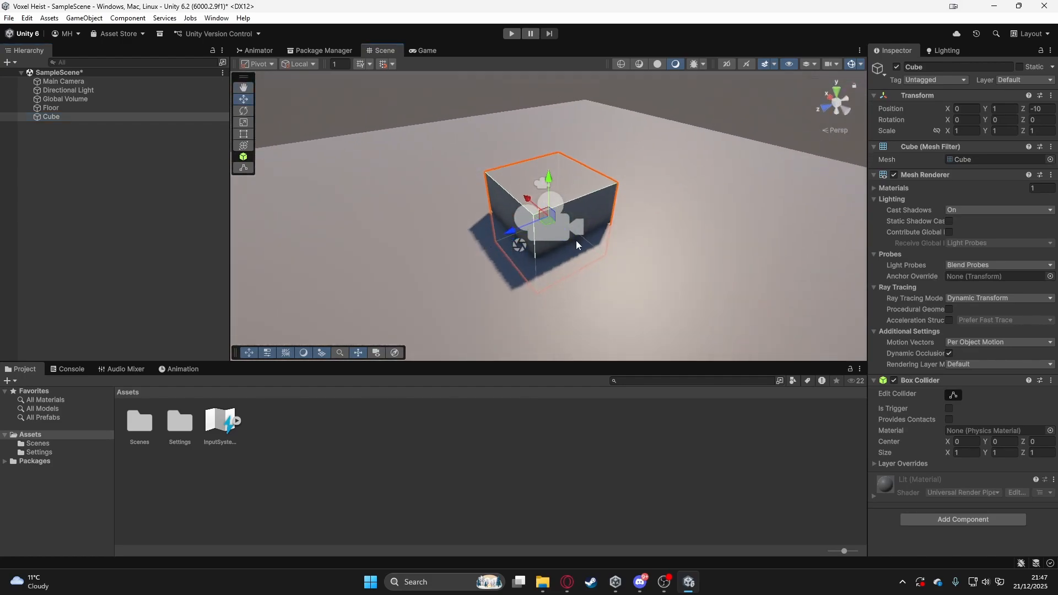
- Reselect the Cube in the scene's object list and save the scene
{"action": "left_click", "coordinate": [71, 93]}
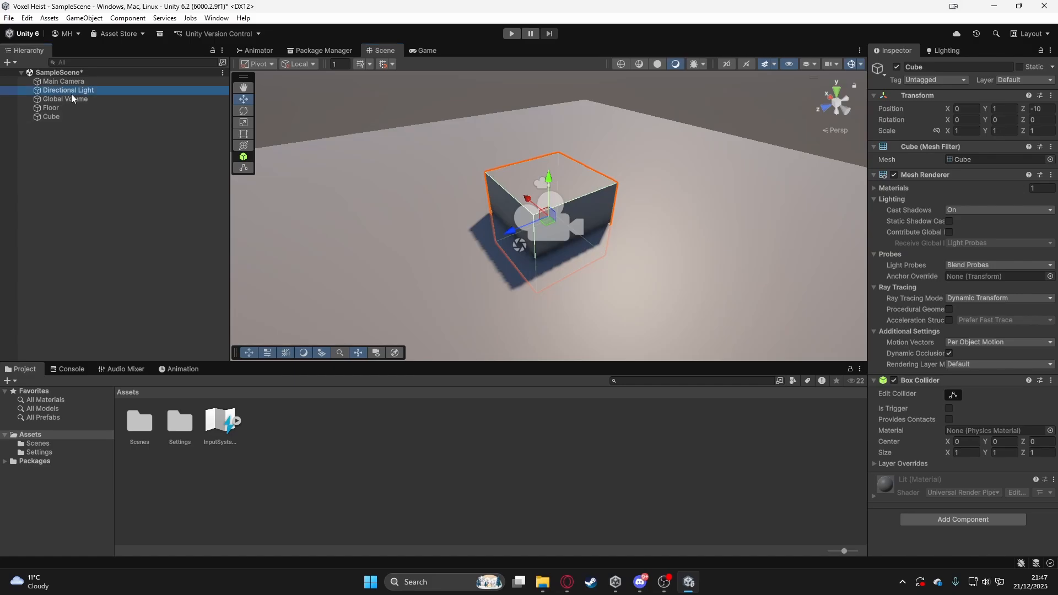
{"action": "left_click", "coordinate": [68, 116]}
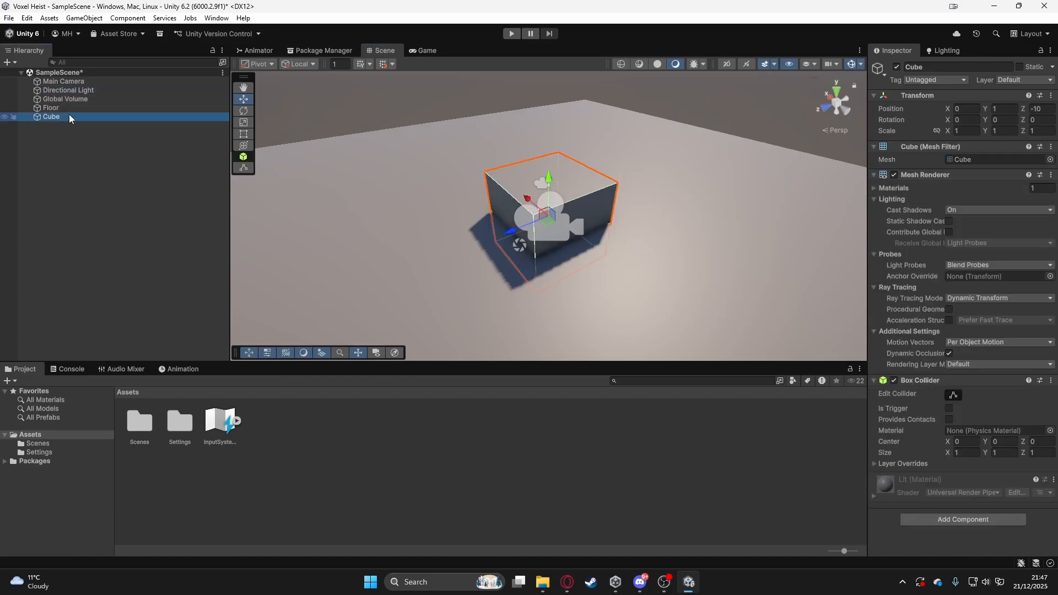
{"action": "scroll", "coordinate": [474, 173], "scroll_direction": "down", "scroll_amount": 2}
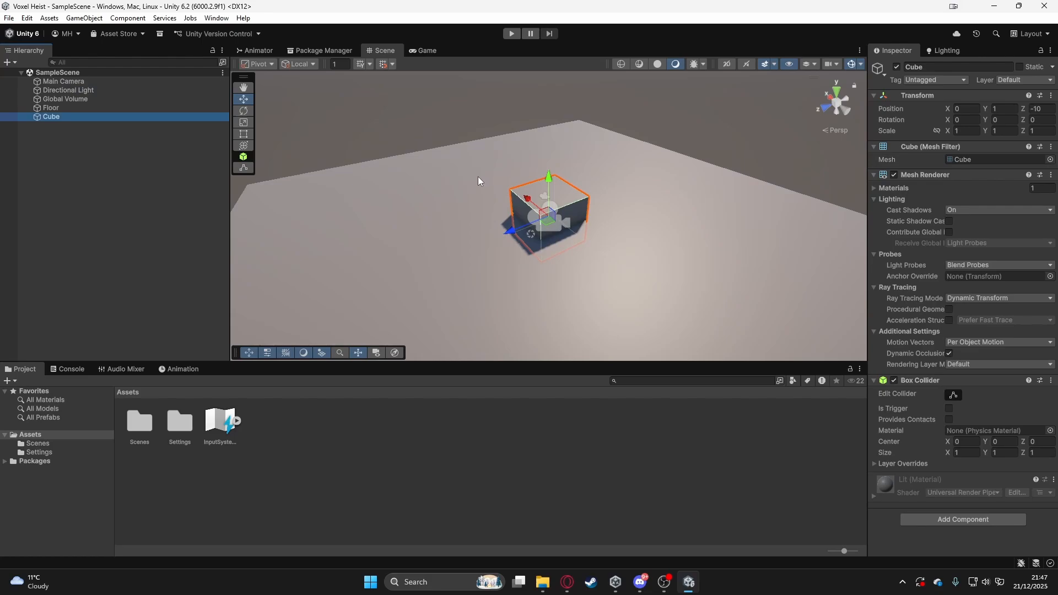
{"action": "left_click_drag", "start_coordinate": [478, 176], "coordinate": [574, 248], "text": "alt"}
{"action": "scroll", "coordinate": [553, 240], "scroll_direction": "down", "scroll_amount": 4}
{"action": "scroll", "coordinate": [574, 248], "scroll_direction": "down", "scroll_amount": 2}
{"action": "middle_click_drag", "start_coordinate": [596, 242], "coordinate": [598, 217]}
{"action": "scroll", "coordinate": [597, 217], "scroll_direction": "down", "scroll_amount": 1}
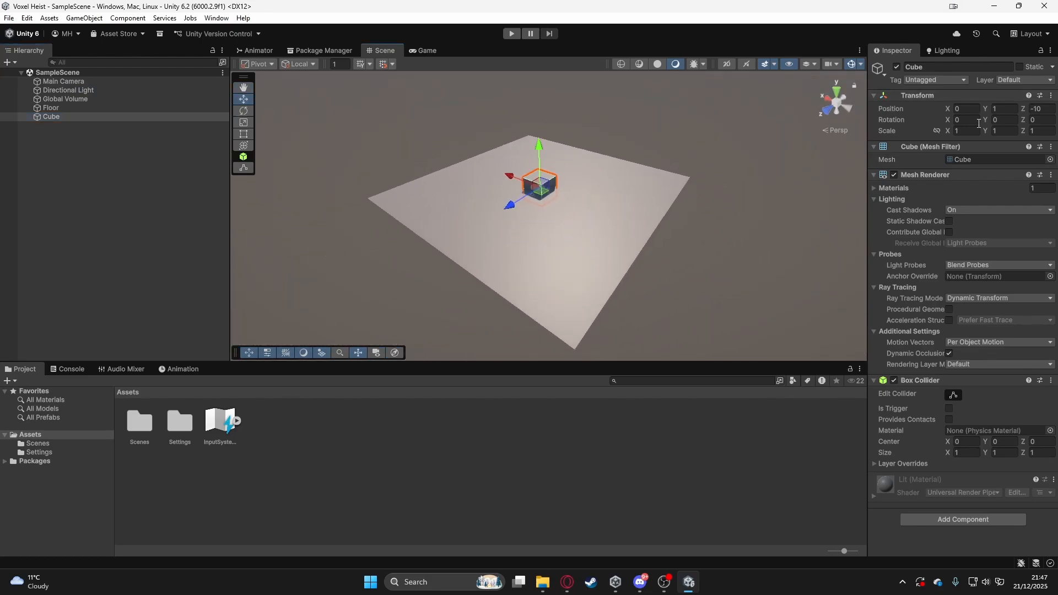
- Move the Cube along single axes and across planes to about X 0.2, Y 1.32, Z -10.92
{"action": "left_click", "coordinate": [950, 131]}
{"action": "mouse_move", "coordinate": [949, 132]}
{"action": "left_mouse_down"}
{"action": "mouse_move", "coordinate": [977, 129]}
{"action": "mouse_move", "coordinate": [950, 132]}
{"action": "left_mouse_up"}
{"action": "left_click_drag", "start_coordinate": [585, 216], "coordinate": [614, 225], "text": "alt"}
{"action": "left_click_drag", "start_coordinate": [579, 191], "coordinate": [666, 191], "text": "alt"}
{"action": "scroll", "coordinate": [666, 191], "scroll_direction": "up", "scroll_amount": 3}
{"action": "right_click_drag", "start_coordinate": [666, 191], "coordinate": [688, 188]}
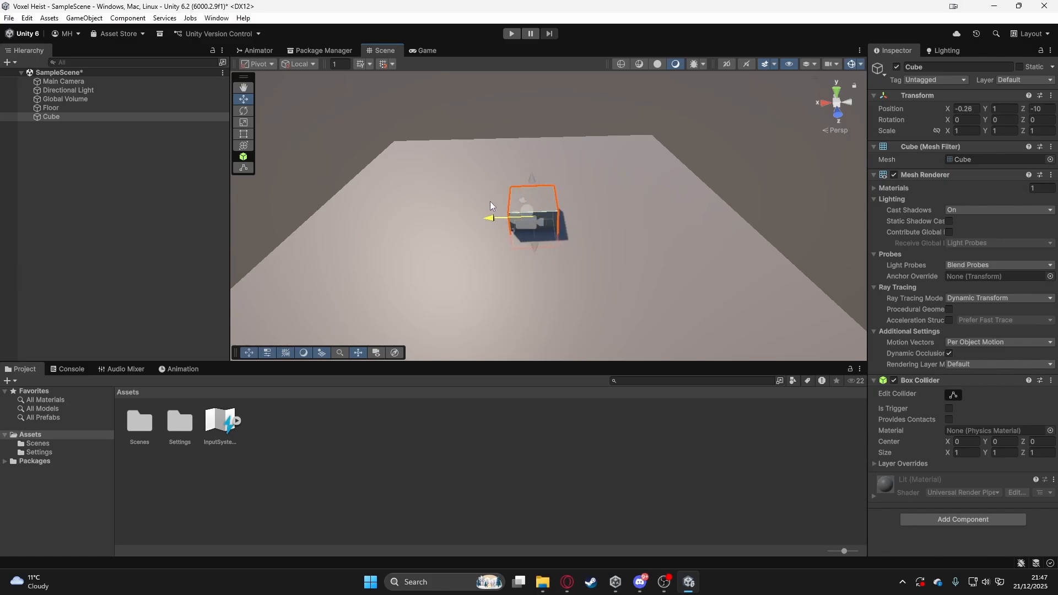
{"action": "left_click_drag", "start_coordinate": [488, 222], "coordinate": [519, 179]}
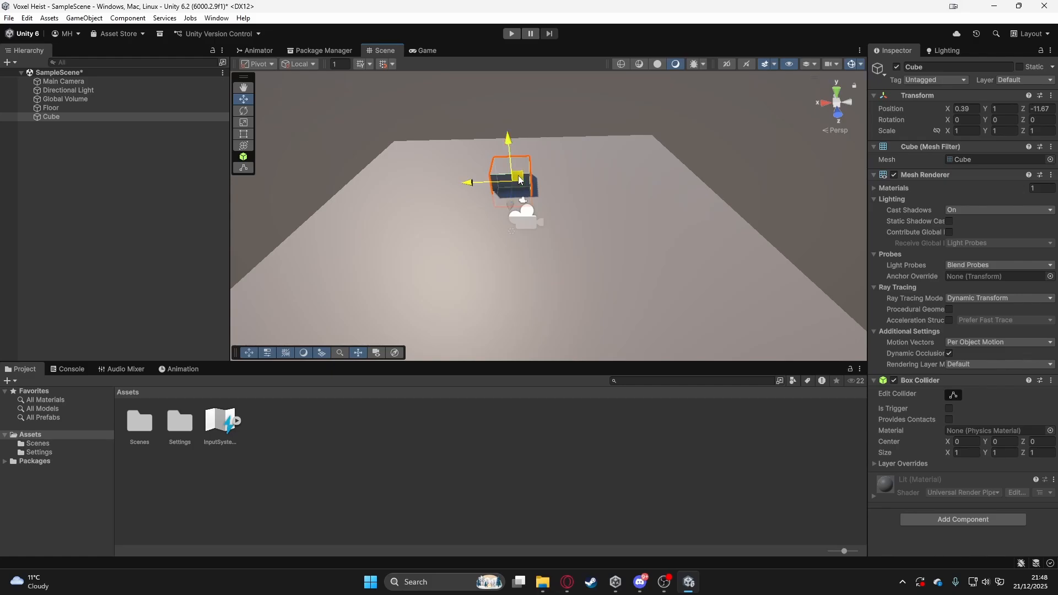
{"action": "left_click_drag", "start_coordinate": [520, 179], "coordinate": [561, 174]}
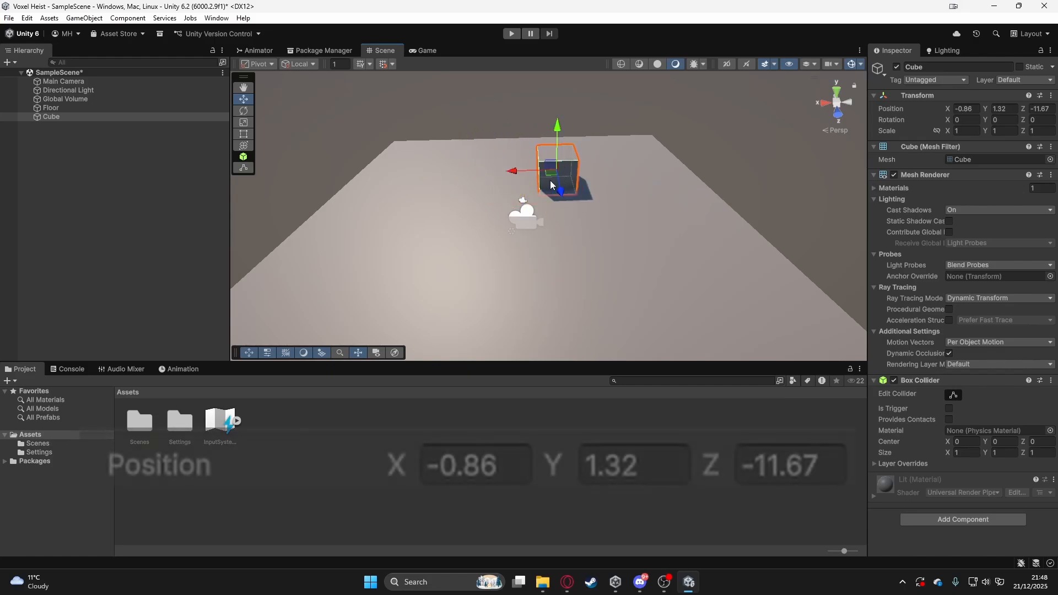
{"action": "left_click_drag", "start_coordinate": [541, 198], "coordinate": [514, 187]}
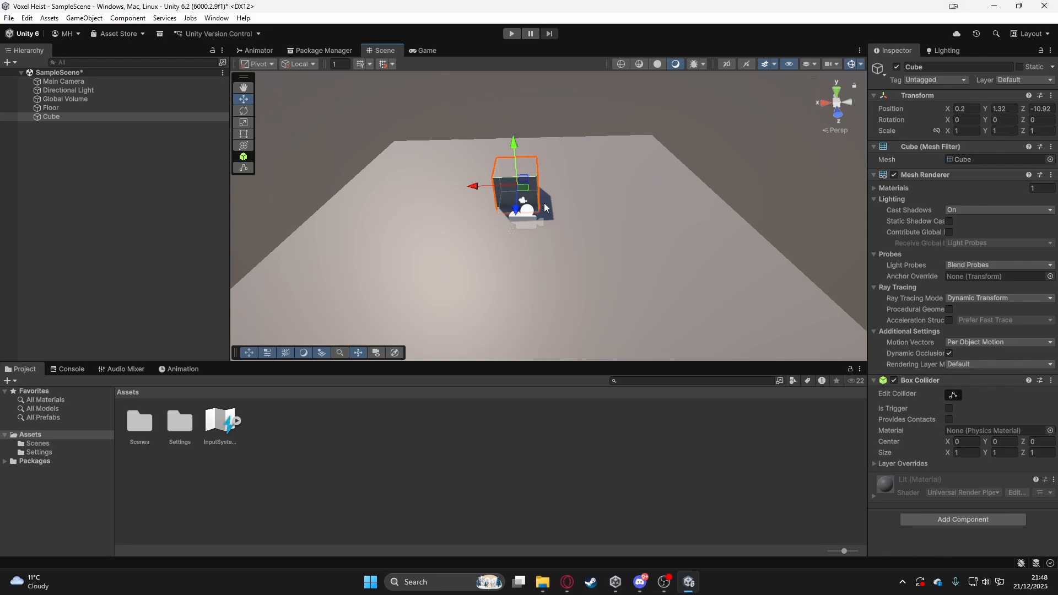
- Rotate the Cube freely to about X -28, Y -183, Z -86, and try scaling it uniformly and along a single axis
{"action": "key", "text": "e"}
{"action": "mouse_move", "coordinate": [546, 209]}
{"action": "left_mouse_down"}
{"action": "mouse_move", "coordinate": [496, 216]}
{"action": "mouse_move", "coordinate": [531, 134]}
{"action": "mouse_move", "coordinate": [524, 177]}
{"action": "mouse_move", "coordinate": [487, 150]}
{"action": "mouse_move", "coordinate": [509, 218]}
{"action": "mouse_move", "coordinate": [524, 200]}
{"action": "mouse_move", "coordinate": [535, 207]}
{"action": "left_mouse_up"}
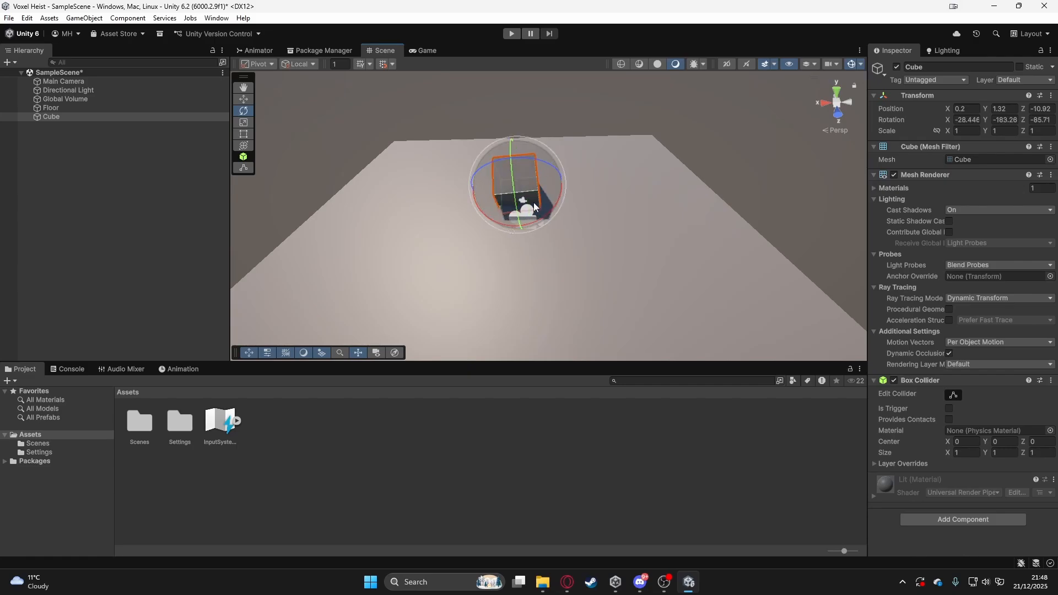
{"action": "key", "text": "r"}
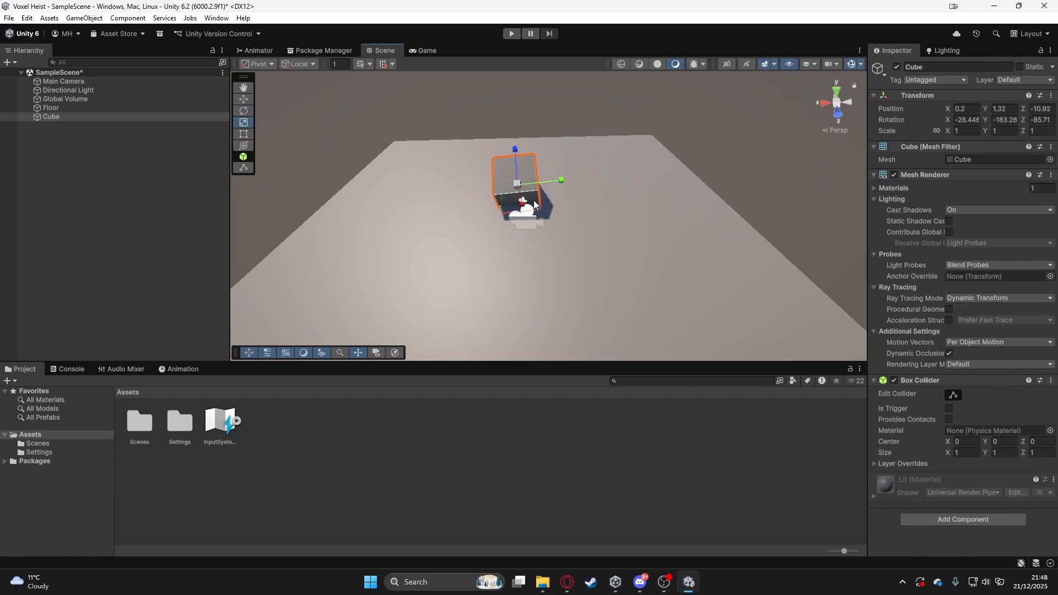
{"action": "left_click_drag", "start_coordinate": [518, 184], "coordinate": [517, 219]}
{"action": "key", "text": "w"}
{"action": "key", "text": "a"}
{"action": "right_click_drag", "start_coordinate": [517, 218], "coordinate": [546, 191]}
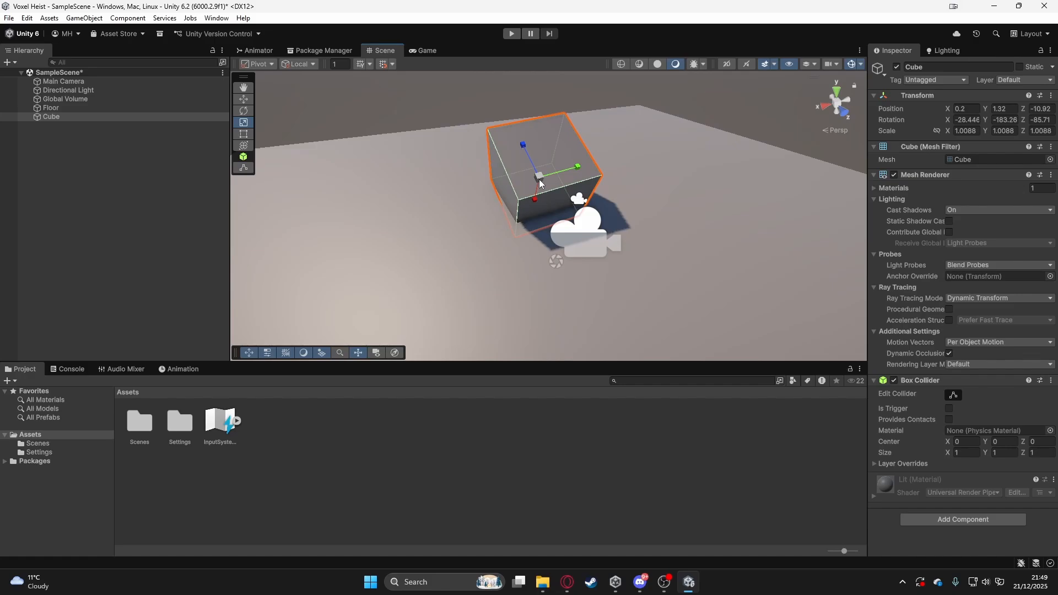
{"action": "left_click_drag", "start_coordinate": [540, 183], "coordinate": [599, 159]}
{"action": "left_click_drag", "start_coordinate": [525, 146], "coordinate": [535, 199]}
{"action": "left_click_drag", "start_coordinate": [432, 250], "coordinate": [586, 263], "text": "alt"}
- Undo the Cube's trial rotation and scale changes
{"action": "key", "text": "ctrl+z"}
{"action": "key", "text": "ctrl+z"}
{"action": "key", "text": "ctrl+z"}
{"action": "key", "text": "ctrl+z"}
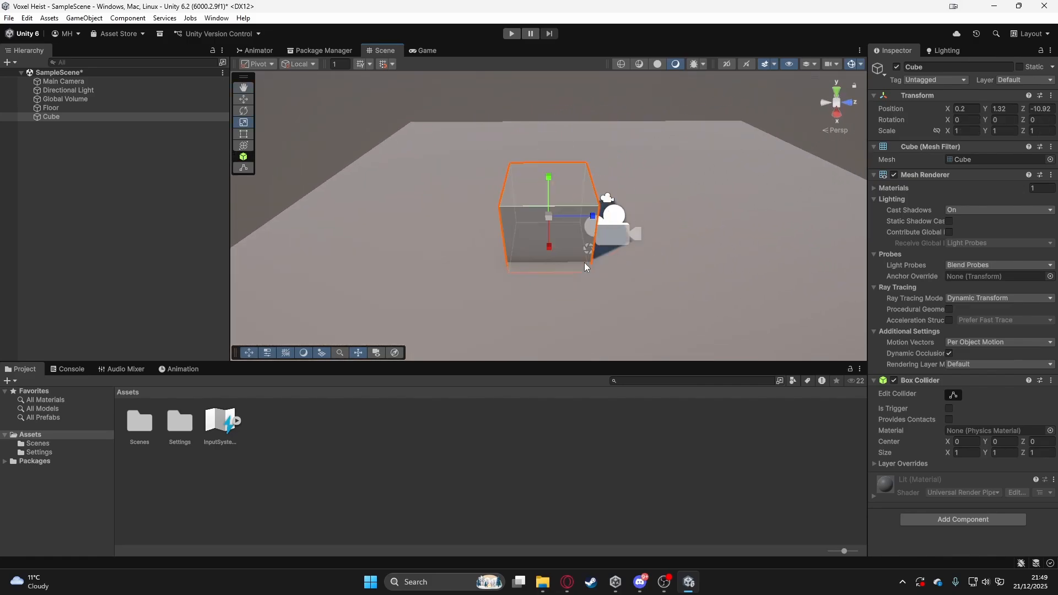
- Set the Cube's position to X 0, Y 0, Z 0
{"action": "left_click", "coordinate": [966, 108]}
{"action": "type", "text": "0"}
{"action": "left_click", "coordinate": [1013, 108]}
{"action": "type", "text": "0"}
{"action": "left_click", "coordinate": [1037, 112]}
{"action": "type", "text": "0"}
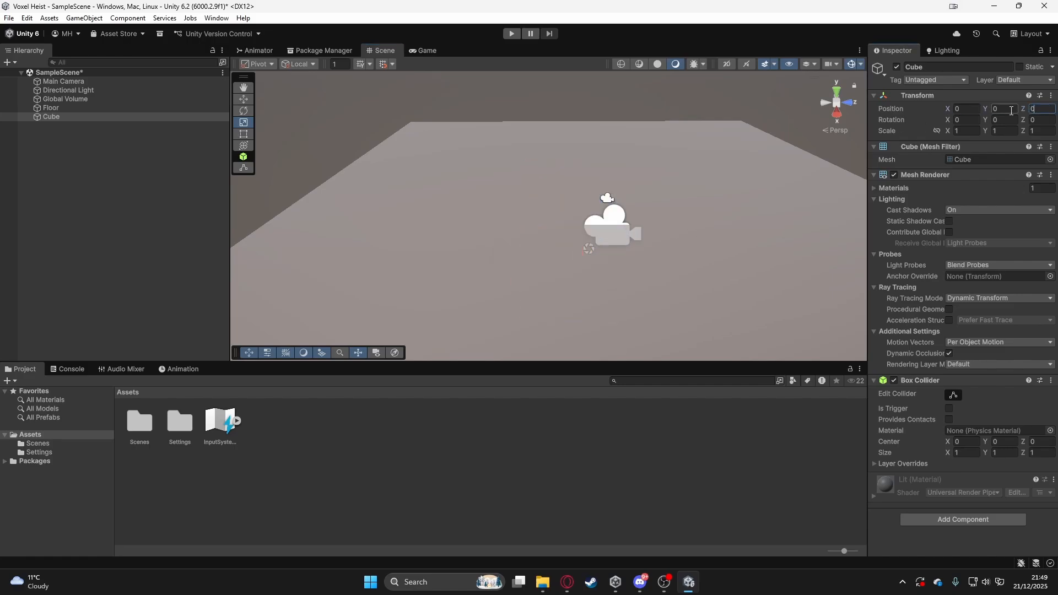
- Raise the Cube by setting its Y position to 3
{"action": "left_click", "coordinate": [1011, 110]}
{"action": "type", "text": "11"}
{"action": "left_click_drag", "start_coordinate": [1006, 110], "coordinate": [986, 118]}
{"action": "type", "text": "3"}
{"action": "scroll", "coordinate": [666, 177], "scroll_direction": "down", "scroll_amount": 4}
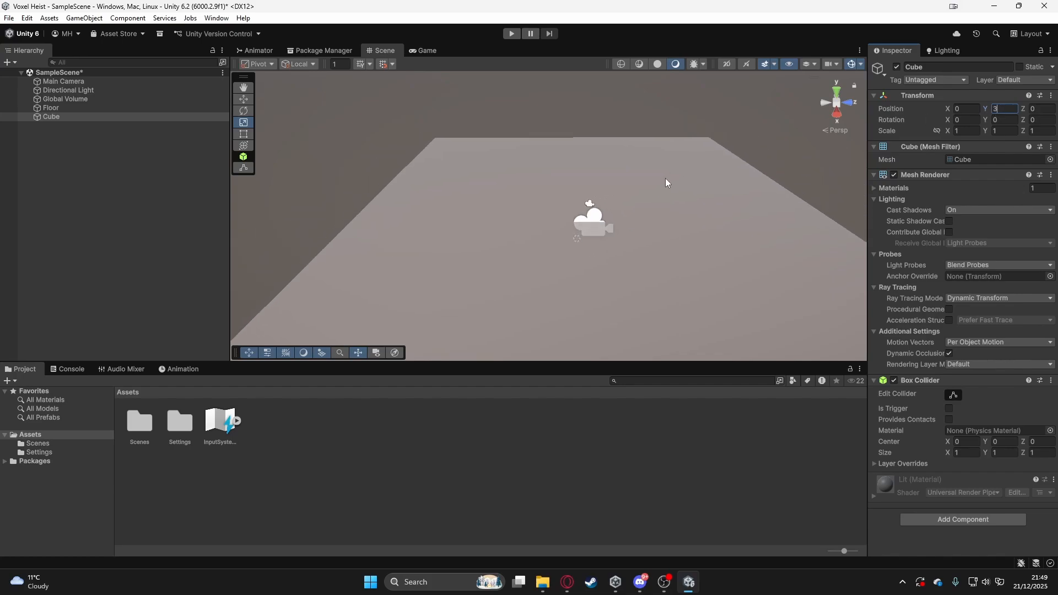
- Set the Floor's position to X 0, Y 0, Z 0 and save the scene
{"action": "left_click", "coordinate": [97, 114]}
{"action": "left_click", "coordinate": [101, 112]}
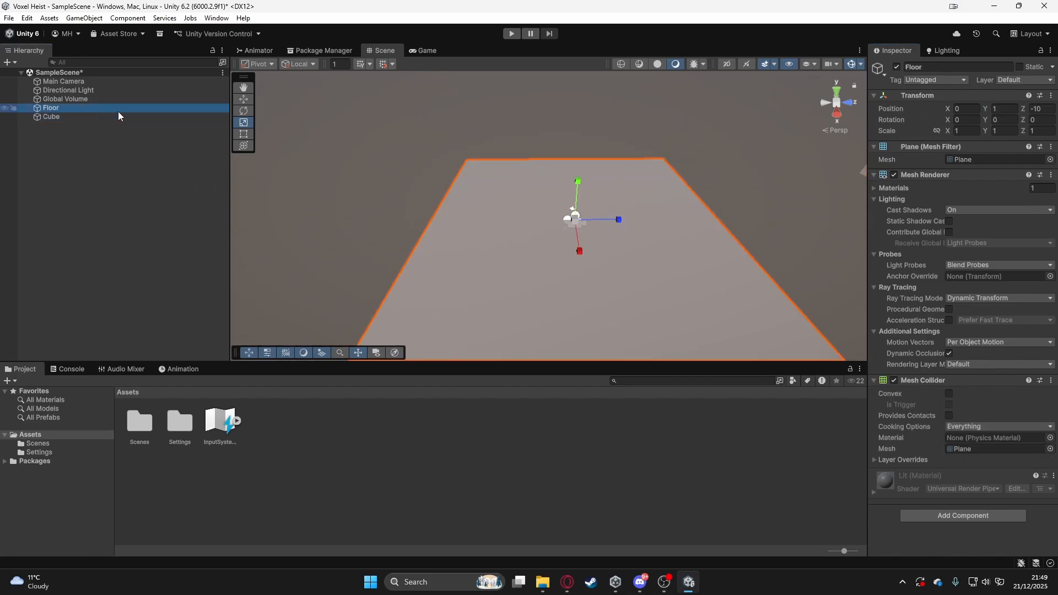
{"action": "left_click", "coordinate": [1046, 107]}
{"action": "type", "text": "0"}
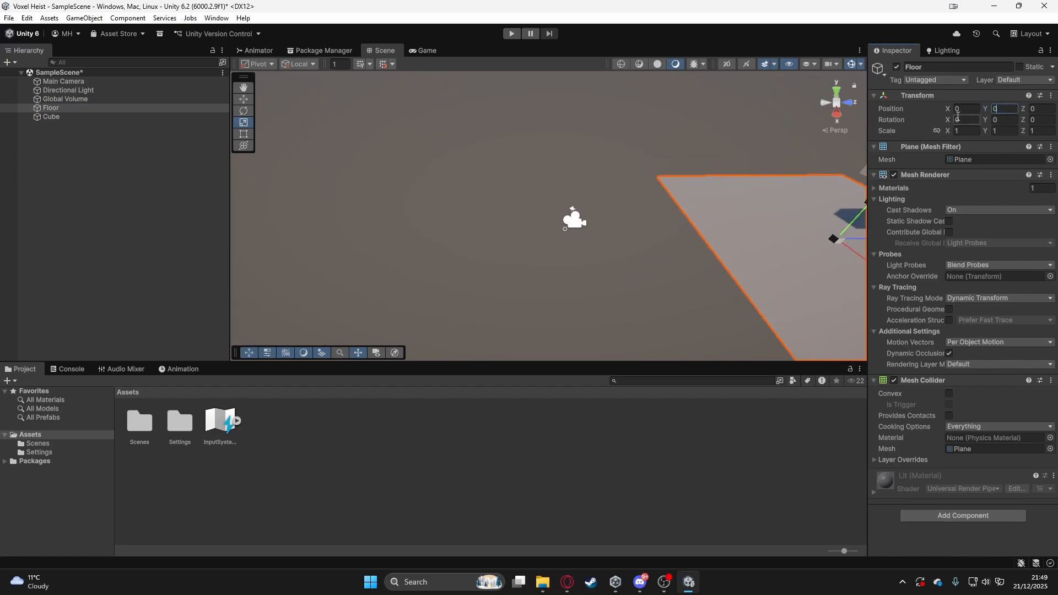
{"action": "left_click", "coordinate": [53, 117]}
{"action": "left_click", "coordinate": [56, 108]}
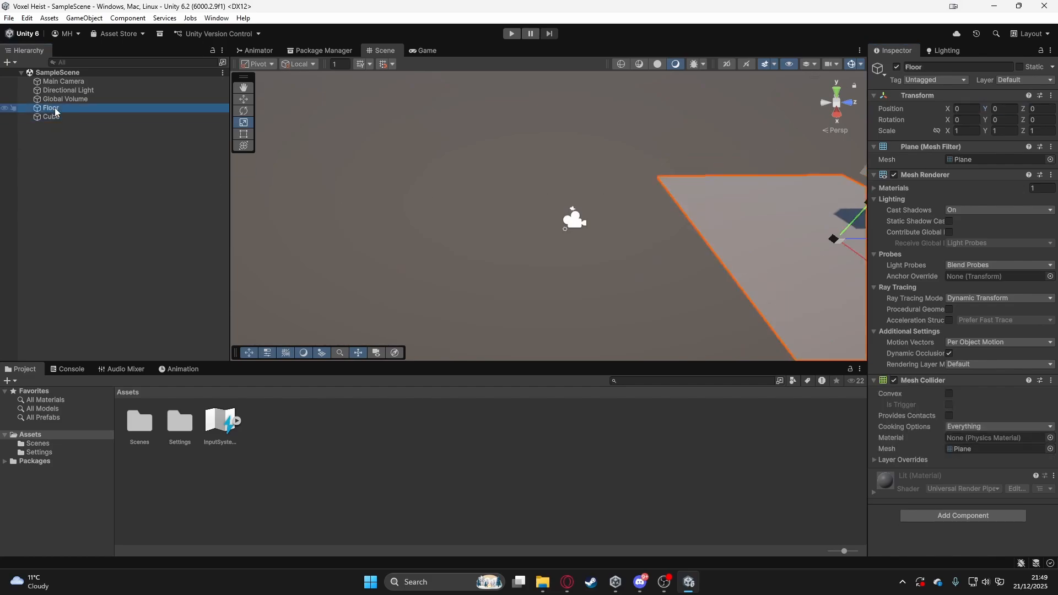
{"action": "key", "text": "f"}
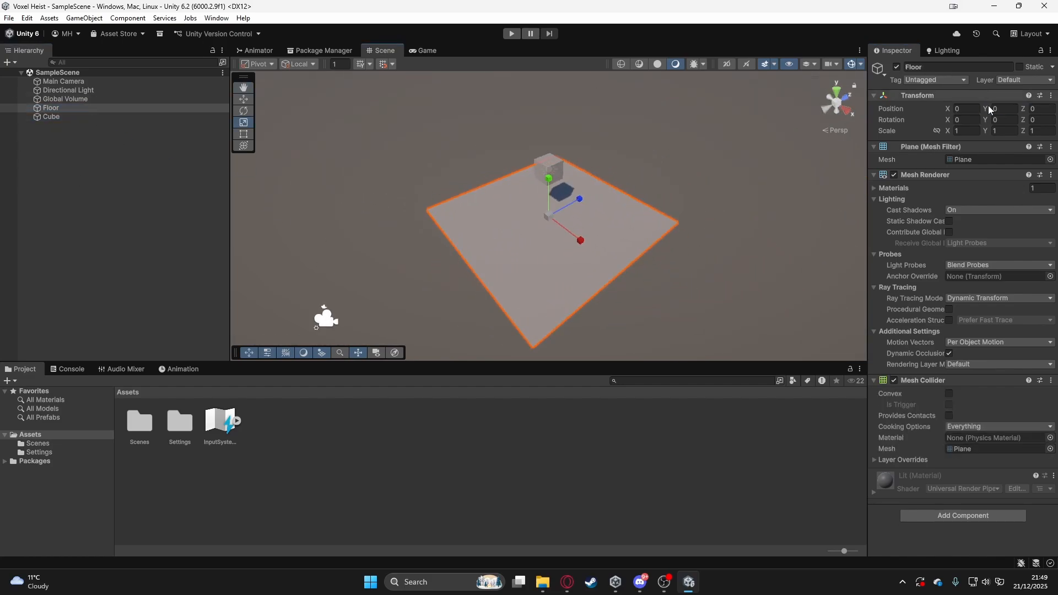
- Set the Cube's Y position to 0.5 and save the scene
{"action": "left_click", "coordinate": [98, 118]}
{"action": "left_click", "coordinate": [1003, 109]}
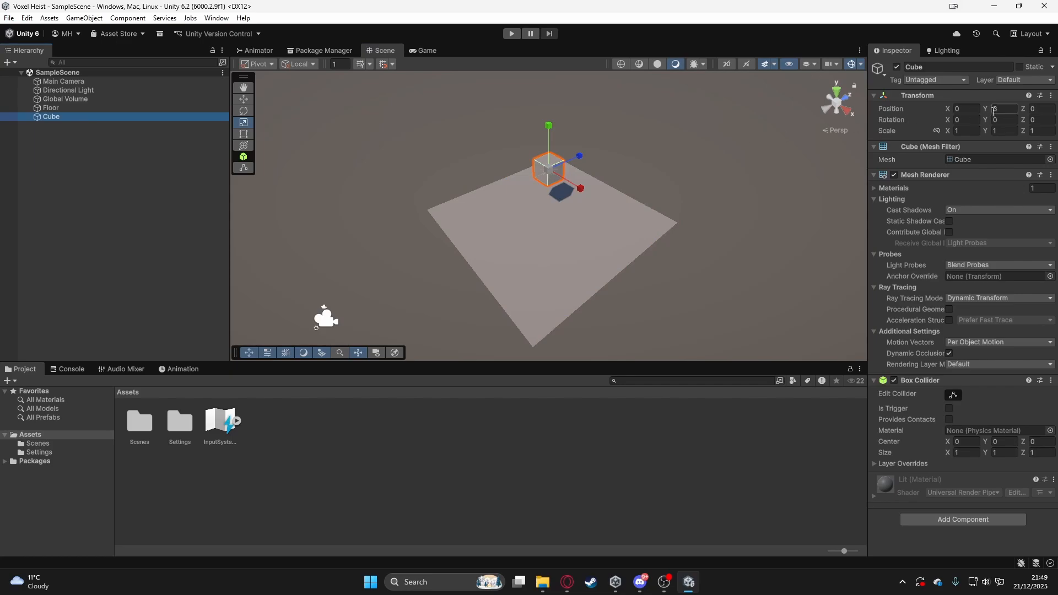
{"action": "type", "text": "0"}
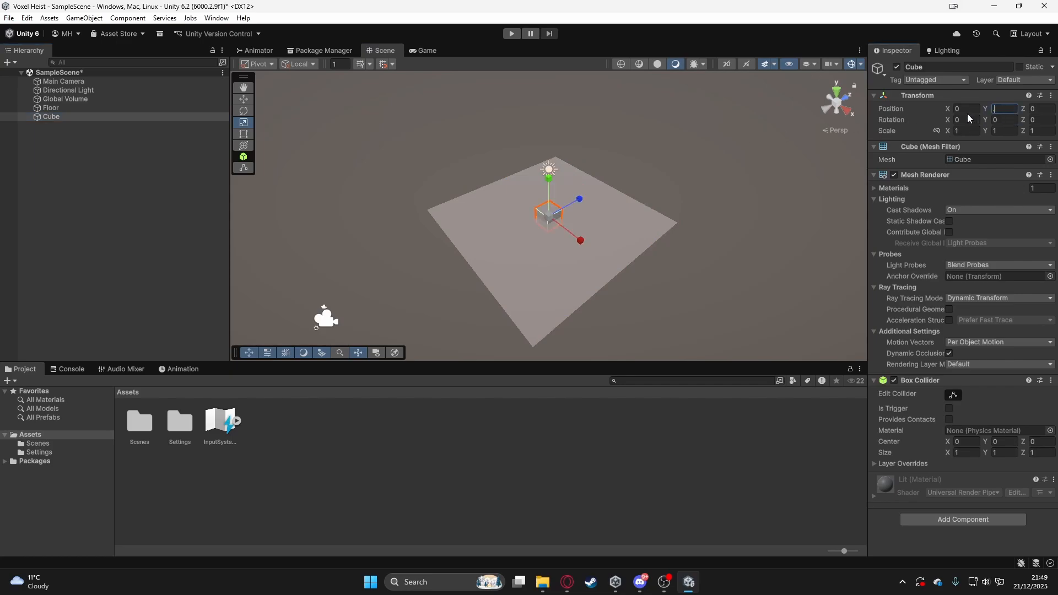
{"action": "left_click", "coordinate": [111, 167]}
{"action": "key", "text": "ctrl+s"}
- Focus the scene view on the Cube and orbit around it to check how it rests on the Floor
{"action": "double_click", "coordinate": [85, 116]}
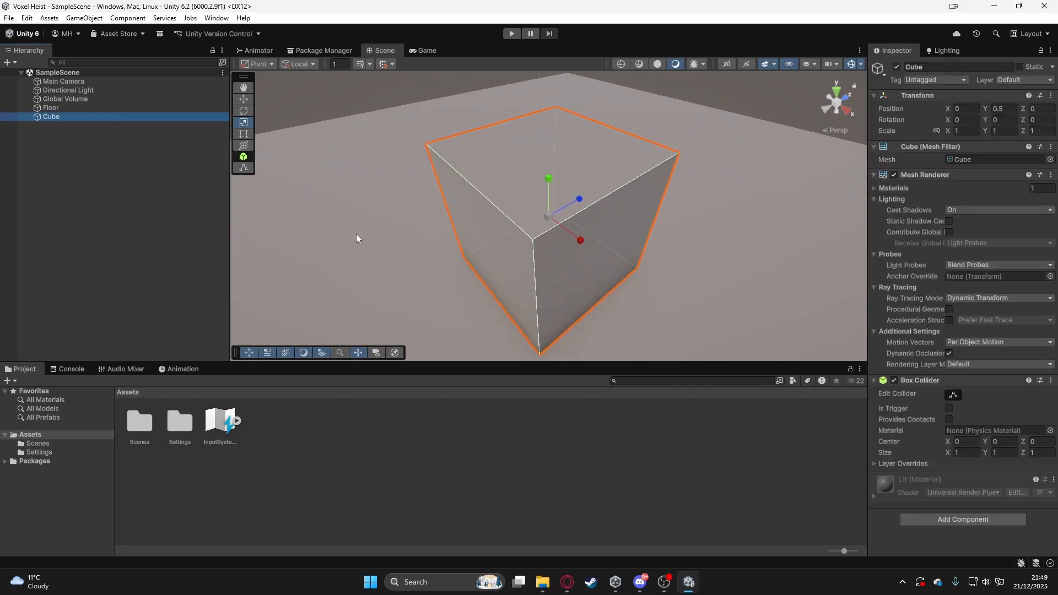
{"action": "left_click_drag", "start_coordinate": [427, 232], "coordinate": [654, 218], "text": "alt"}
{"action": "scroll", "coordinate": [652, 217], "scroll_direction": "down", "scroll_amount": 3}
{"action": "scroll", "coordinate": [650, 217], "scroll_direction": "down", "scroll_amount": 5}
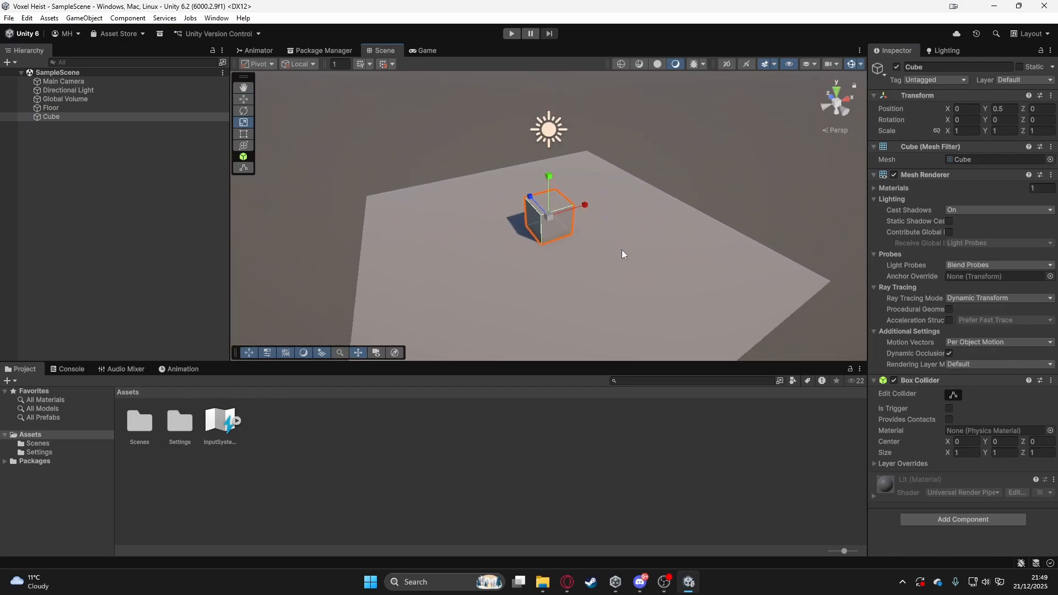
{"action": "left_click_drag", "start_coordinate": [622, 255], "coordinate": [405, 210], "text": "alt"}
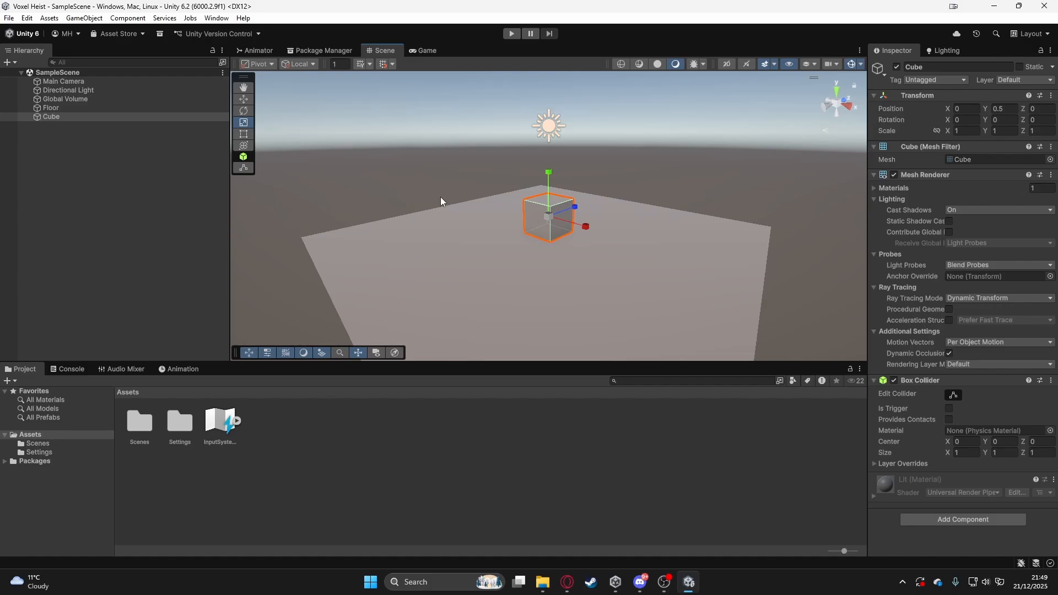
- Inspect the Main Camera and Cube in the scene and check the framing in the Game view
{"action": "left_click_drag", "start_coordinate": [645, 195], "coordinate": [351, 175], "text": "alt"}
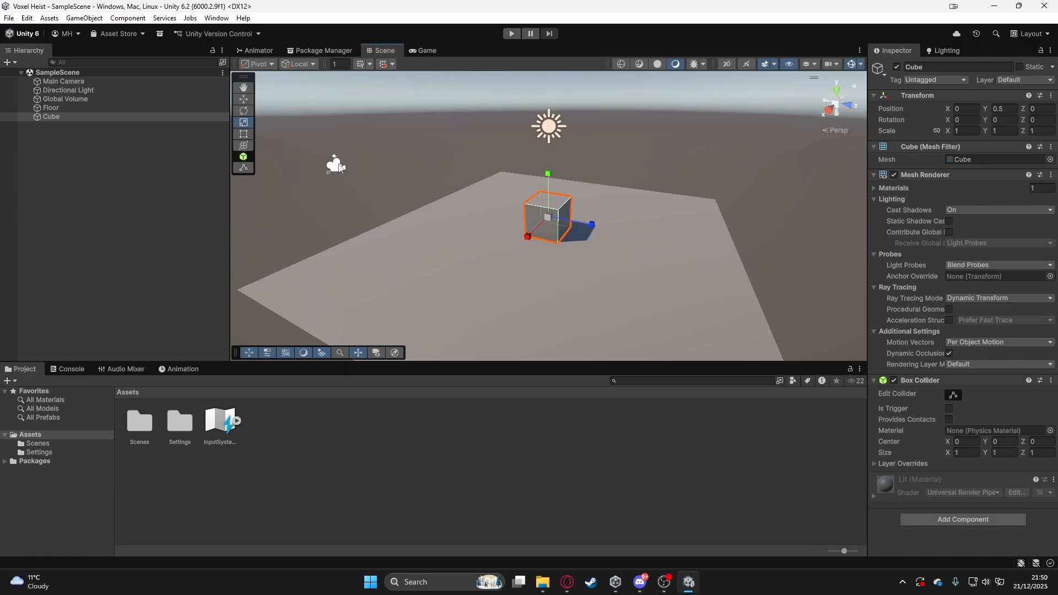
{"action": "left_click", "coordinate": [88, 81]}
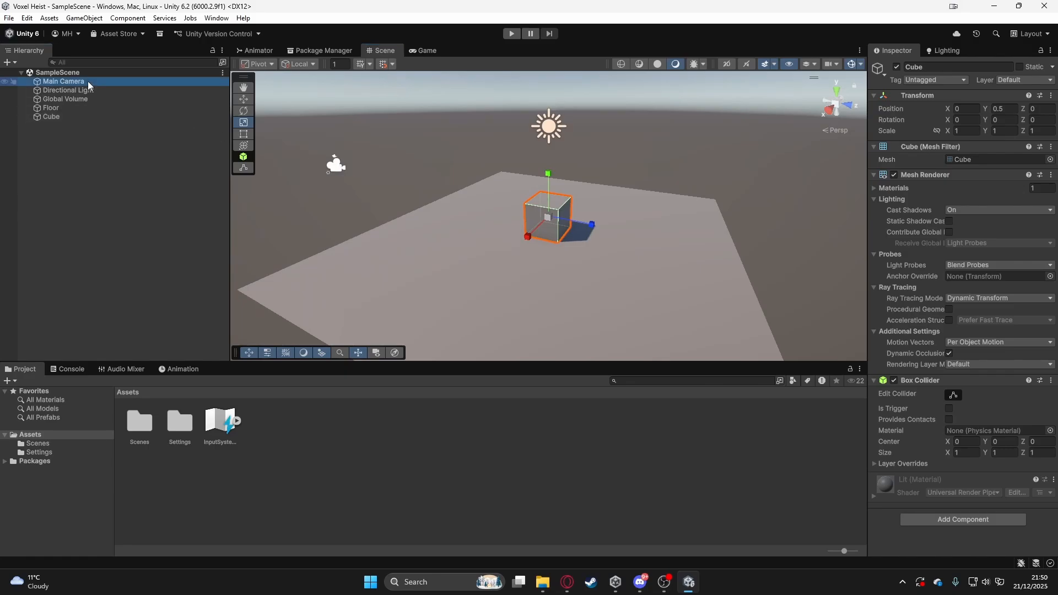
{"action": "left_click", "coordinate": [80, 117]}
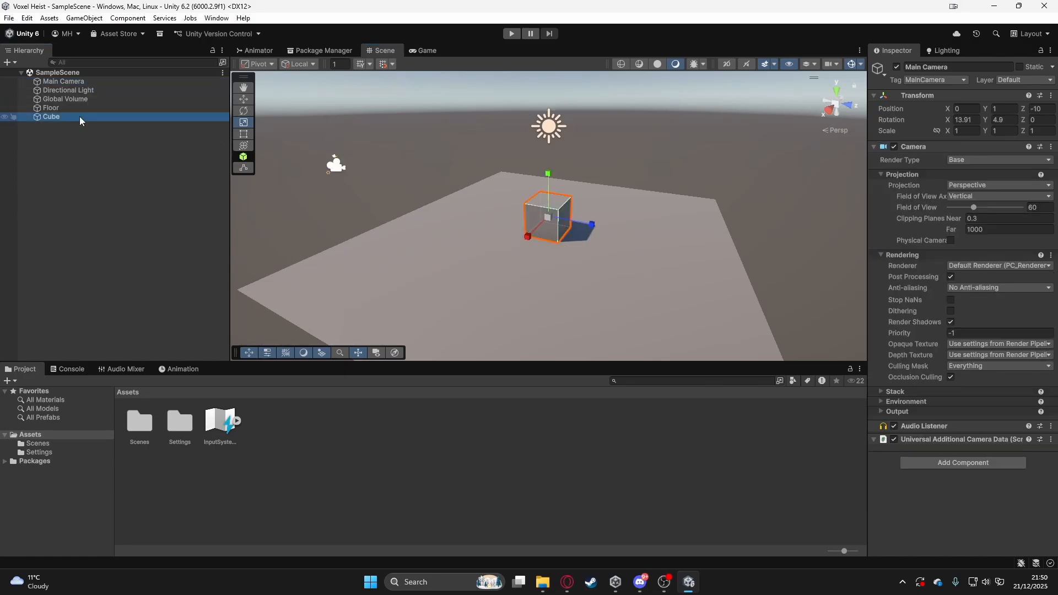
{"action": "left_click", "coordinate": [408, 52]}
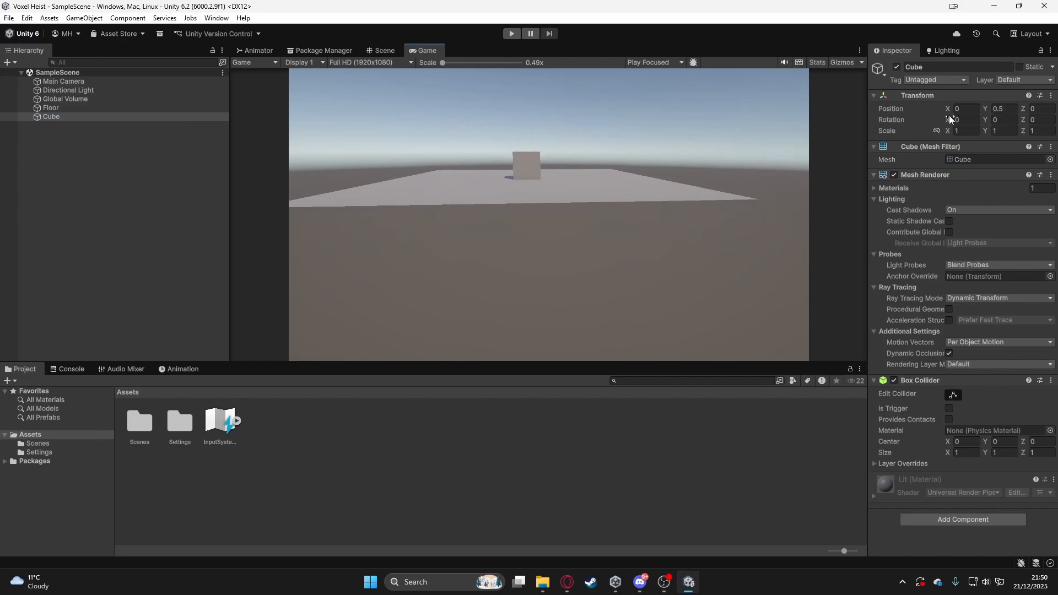
- Set the Main Camera's X and Y rotation to 0 and save the scene
{"action": "left_click", "coordinate": [167, 82]}
{"action": "left_click", "coordinate": [975, 121]}
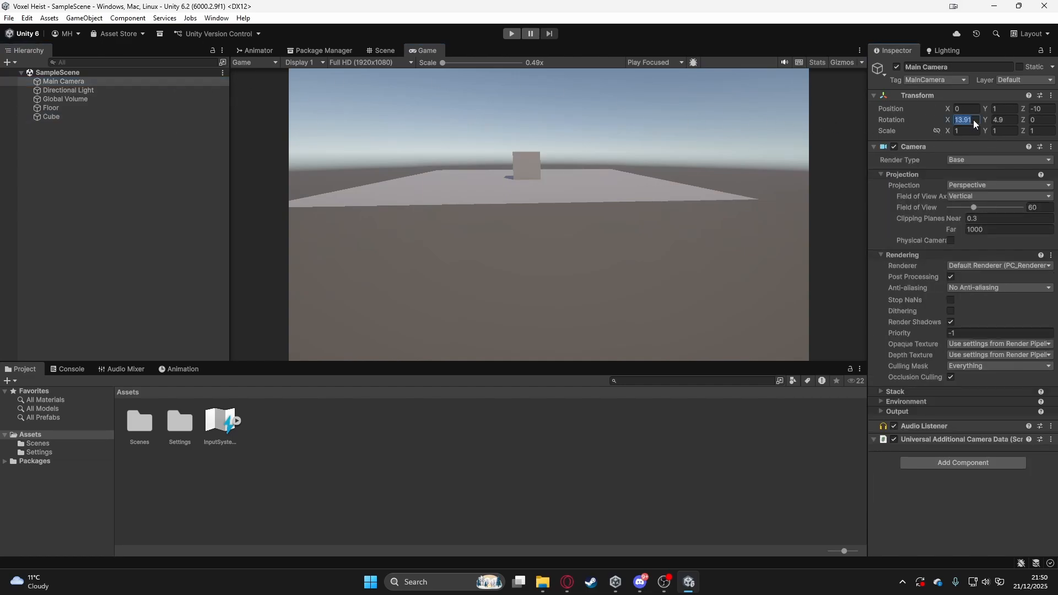
{"action": "type", "text": "0"}
{"action": "left_click", "coordinate": [1013, 120]}
{"action": "type", "text": "0"}
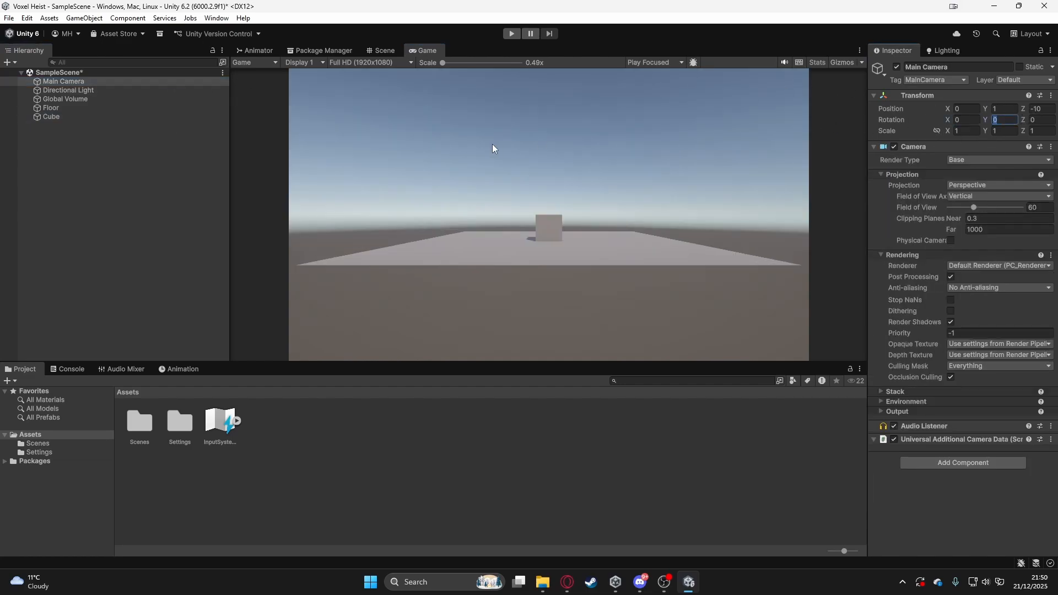
{"action": "left_click", "coordinate": [143, 177]}
{"action": "key", "text": "ctrl+s"}
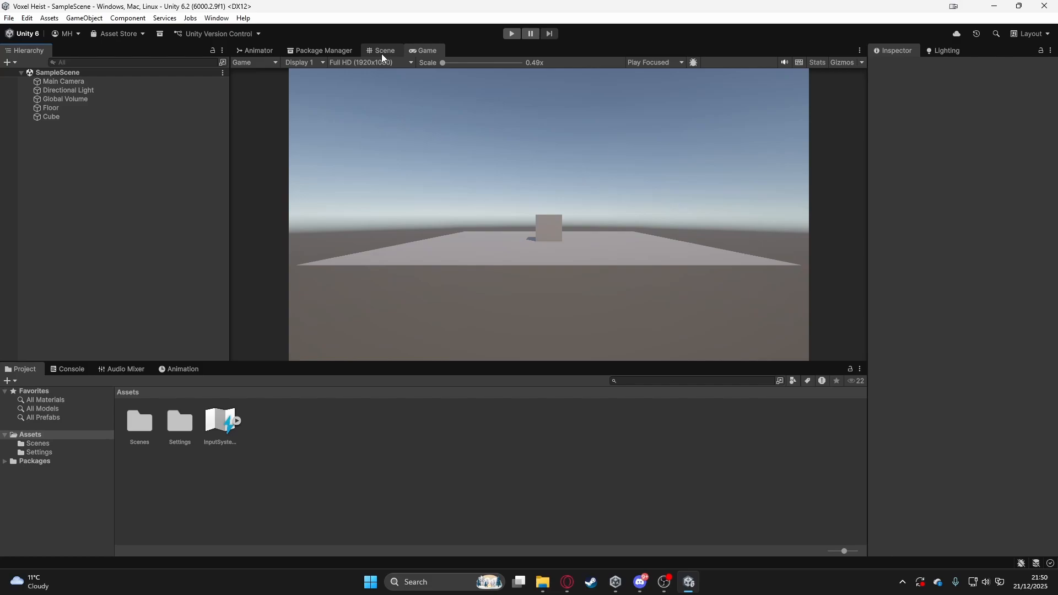
- Return to the Scene view and examine the Main Camera's placement and view frustum relative to the Floor and Cube
{"action": "left_click", "coordinate": [381, 54]}
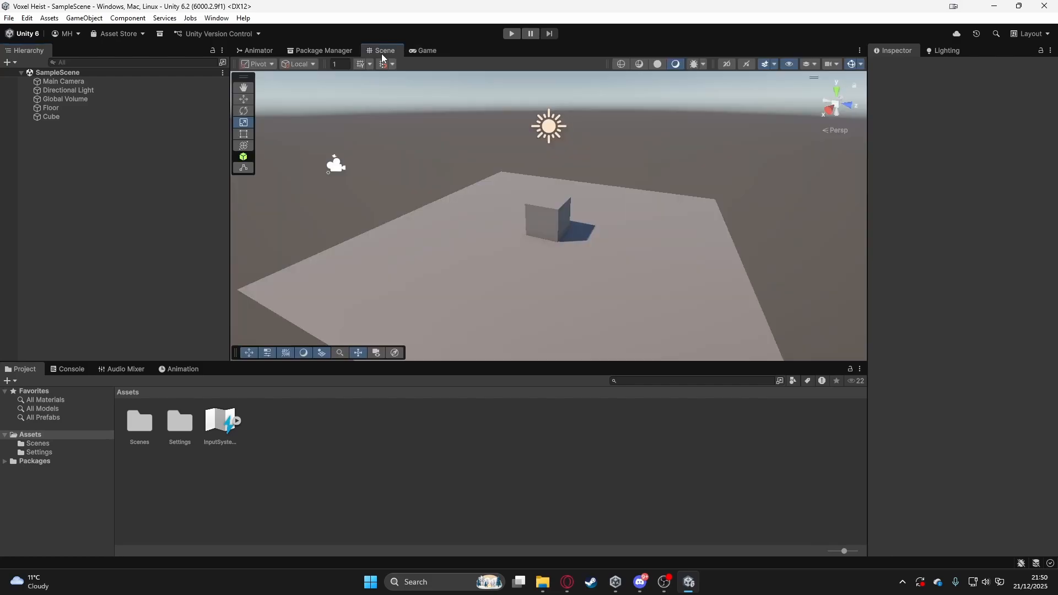
{"action": "mouse_move", "coordinate": [386, 168]}
{"action": "left_mouse_down", "text": "alt"}
{"action": "mouse_move", "coordinate": [409, 165]}
{"action": "mouse_move", "coordinate": [397, 164]}
{"action": "left_mouse_up", "text": "alt"}
{"action": "left_click", "coordinate": [64, 81]}
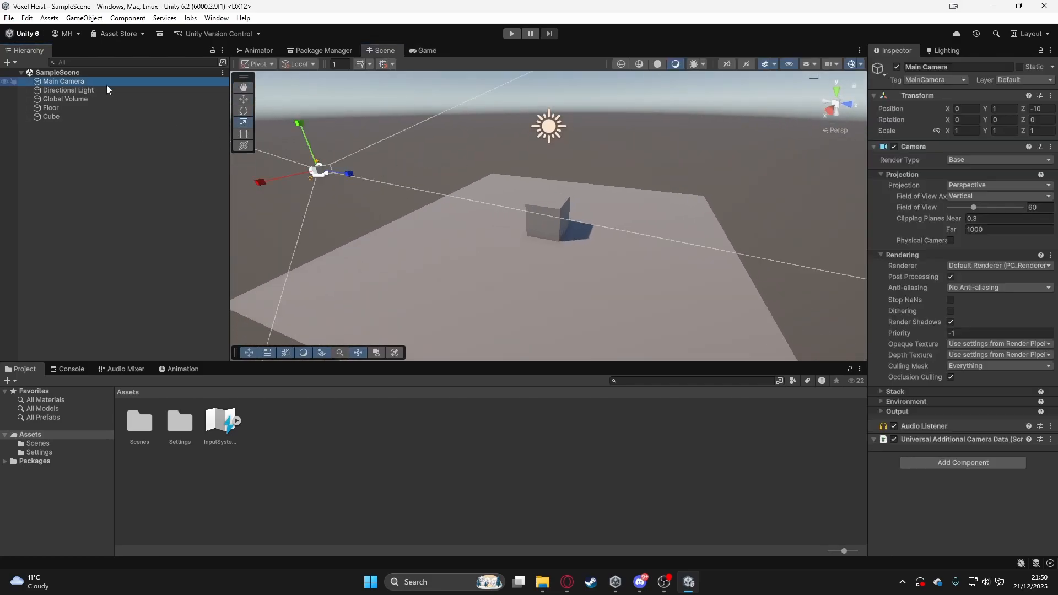
{"action": "left_click_drag", "start_coordinate": [324, 200], "coordinate": [453, 98], "text": "alt"}
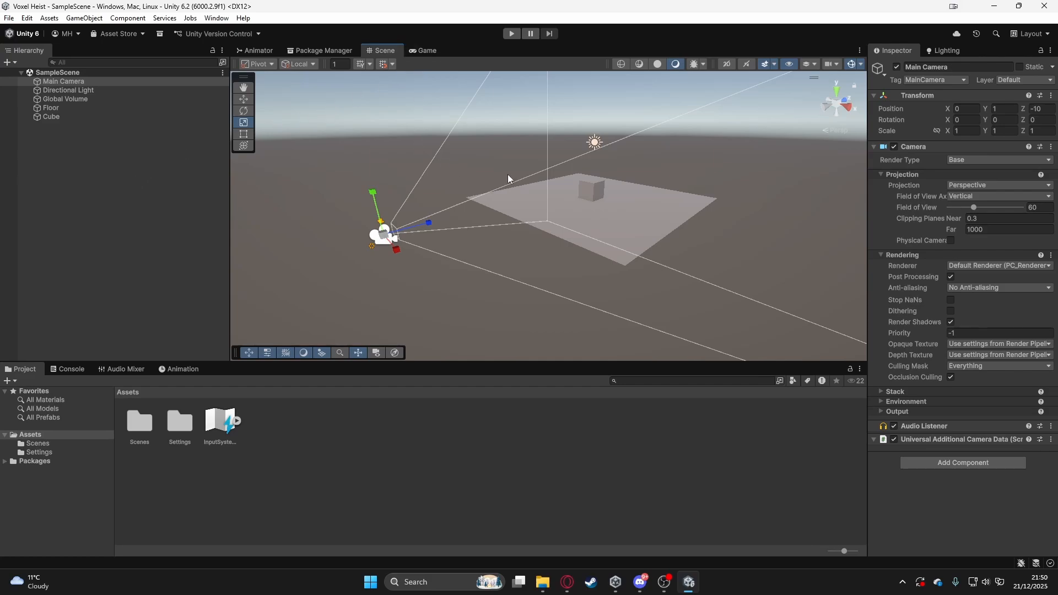
{"action": "left_click_drag", "start_coordinate": [691, 196], "coordinate": [463, 206], "text": "alt"}
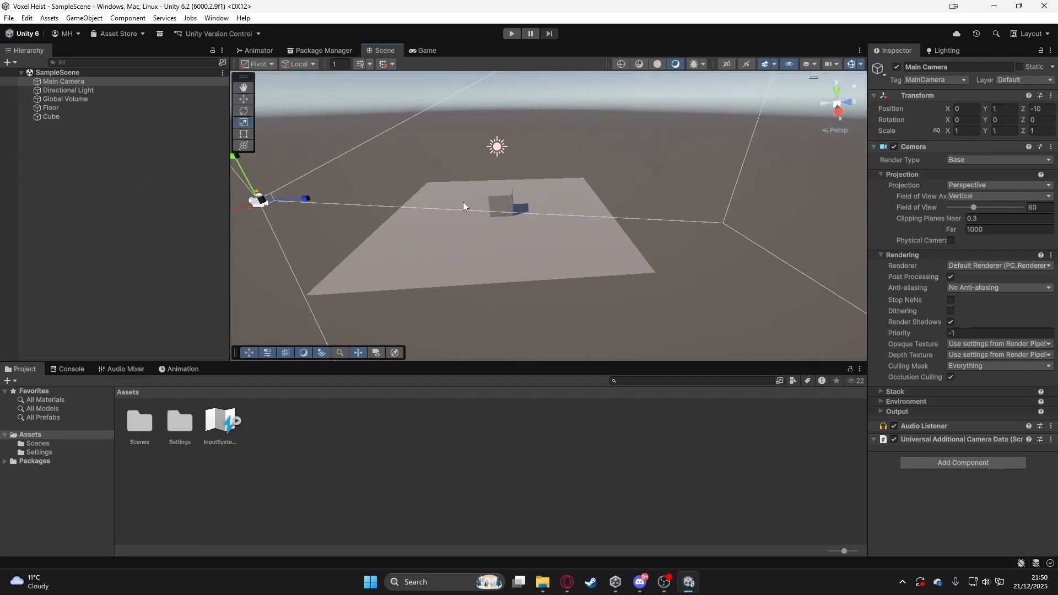
- Create an empty game object in the scene and set its X and Z position to 0
{"action": "left_click", "coordinate": [73, 164]}
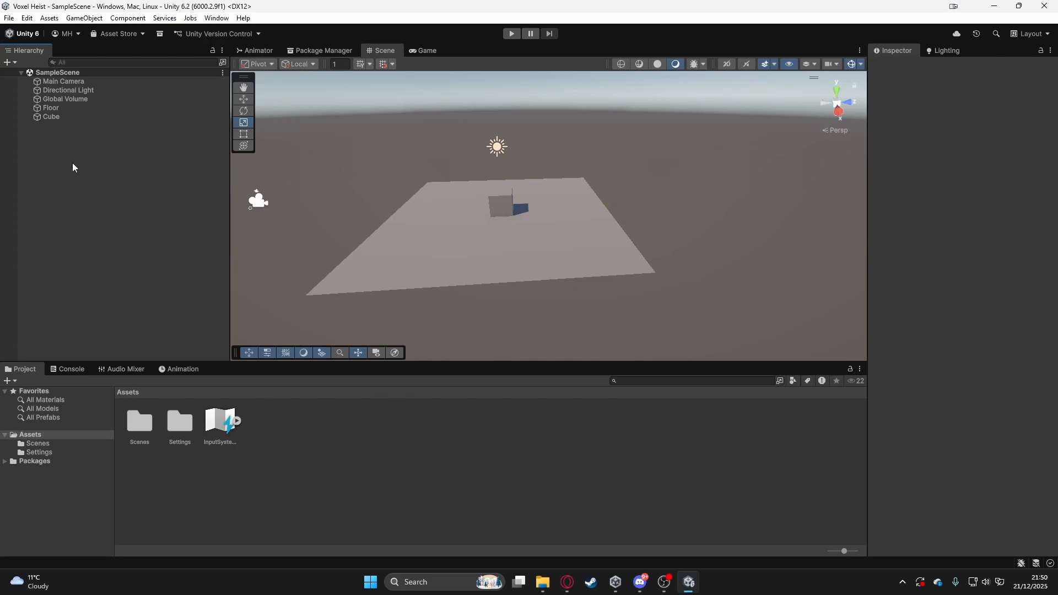
{"action": "right_click", "coordinate": [72, 167]}
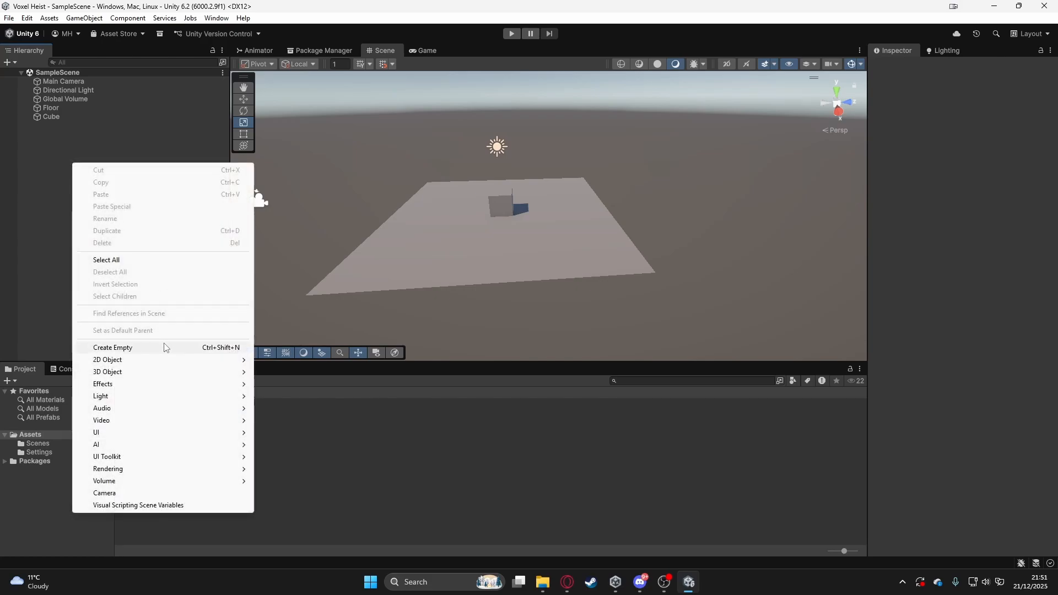
{"action": "left_click", "coordinate": [18, 217]}
{"action": "right_click", "coordinate": [115, 197]}
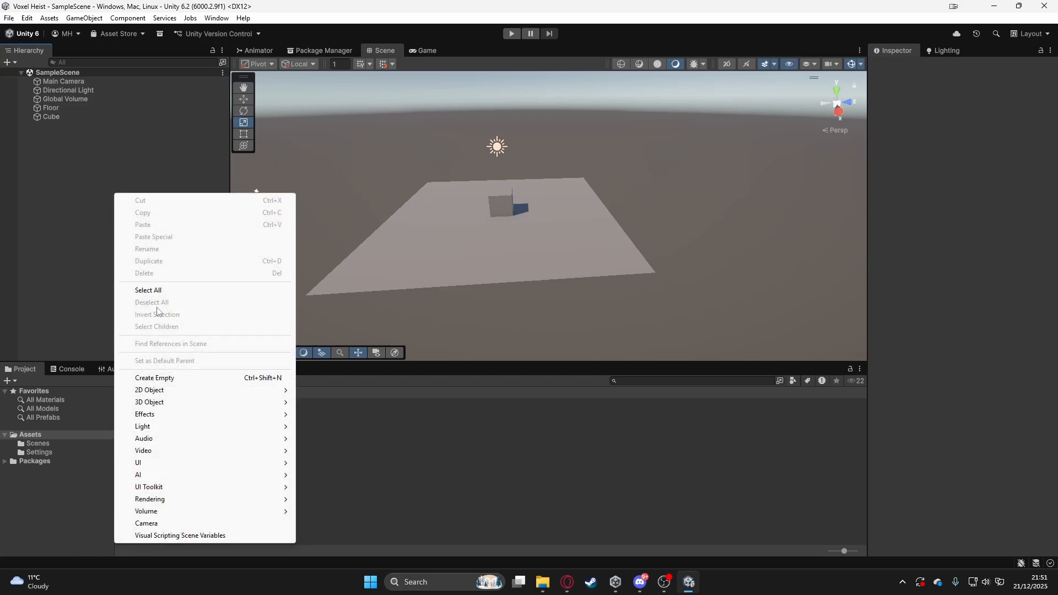
{"action": "left_click", "coordinate": [187, 379]}
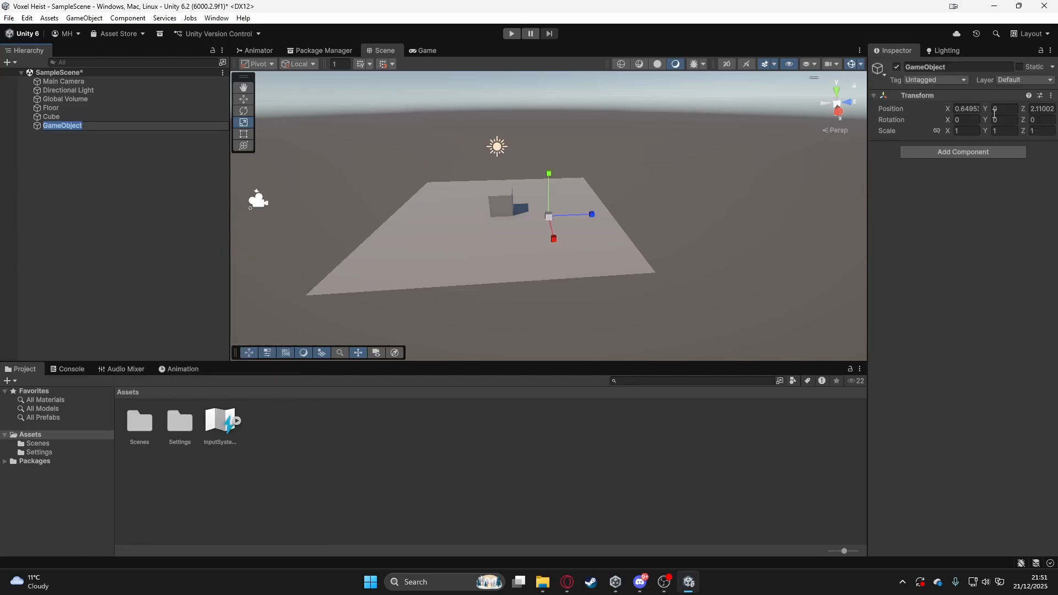
{"action": "left_click", "coordinate": [975, 107]}
{"action": "type", "text": "0"}
{"action": "left_click", "coordinate": [1043, 108]}
{"action": "type", "text": "0"}
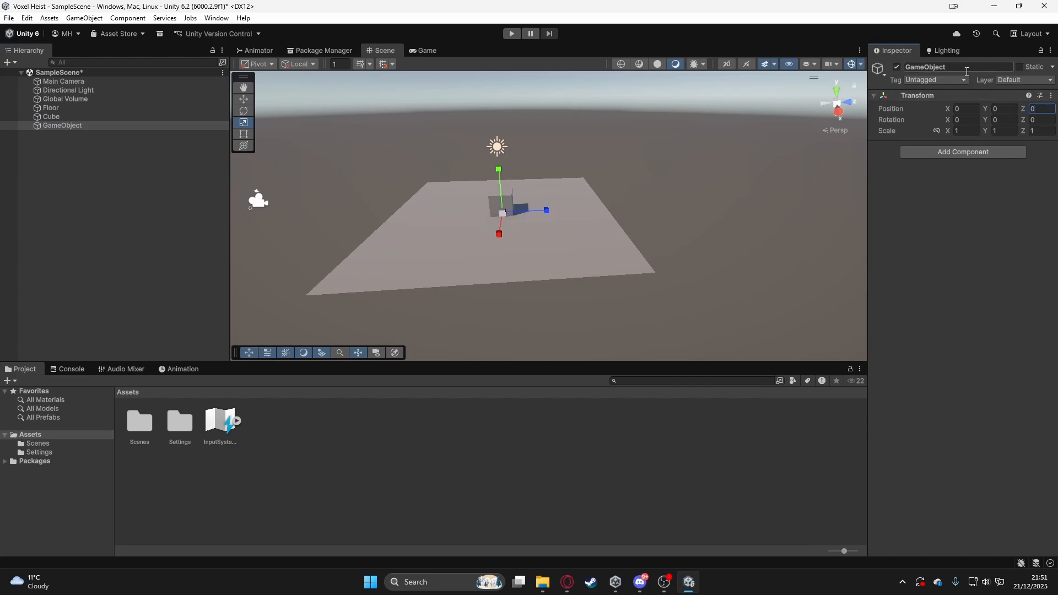
- Rename the empty game object to Player and save the scene
{"action": "left_click", "coordinate": [967, 71]}
{"action": "type", "text": "Player"}
{"action": "key", "text": "Return"}
{"action": "left_click", "coordinate": [170, 175]}
{"action": "left_click", "coordinate": [61, 127]}
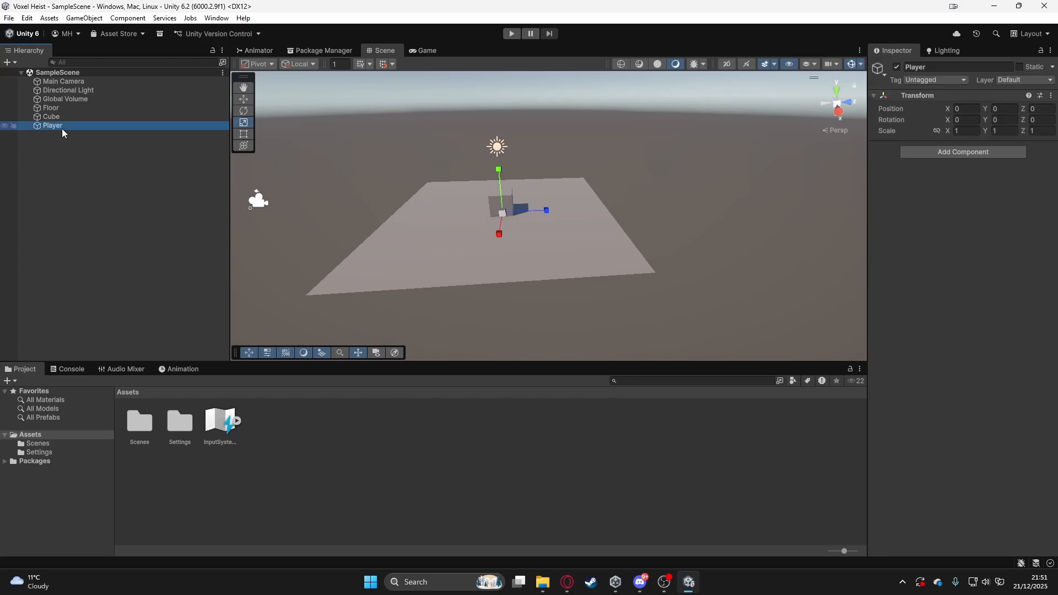
{"action": "key", "text": "ctrl+s"}
- Add a 3D Capsule to the scene as a separate root object and select it
{"action": "right_click", "coordinate": [70, 145]}
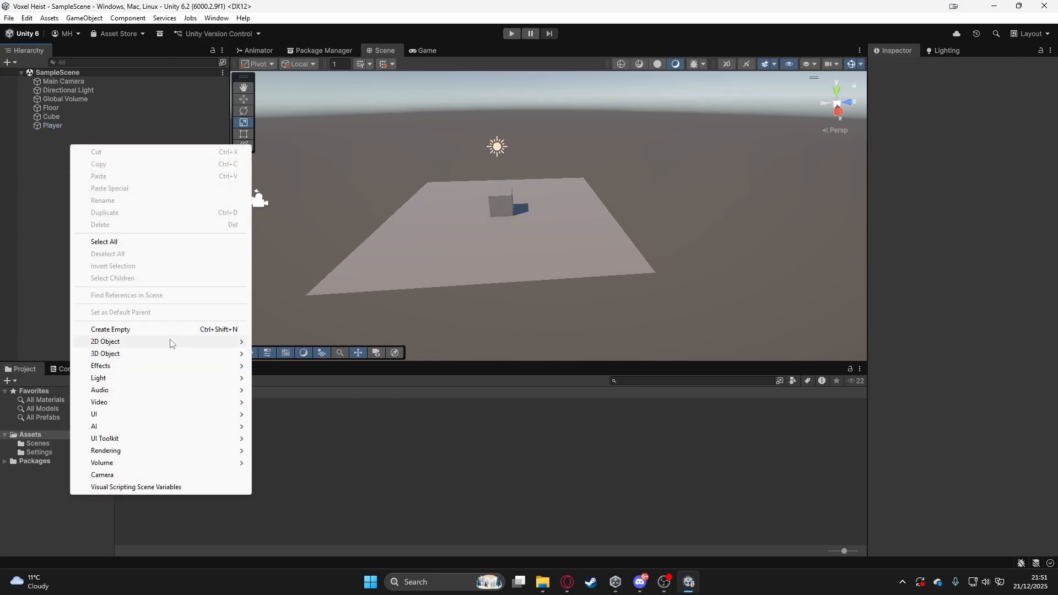
{"action": "mouse_move", "coordinate": [171, 342]}
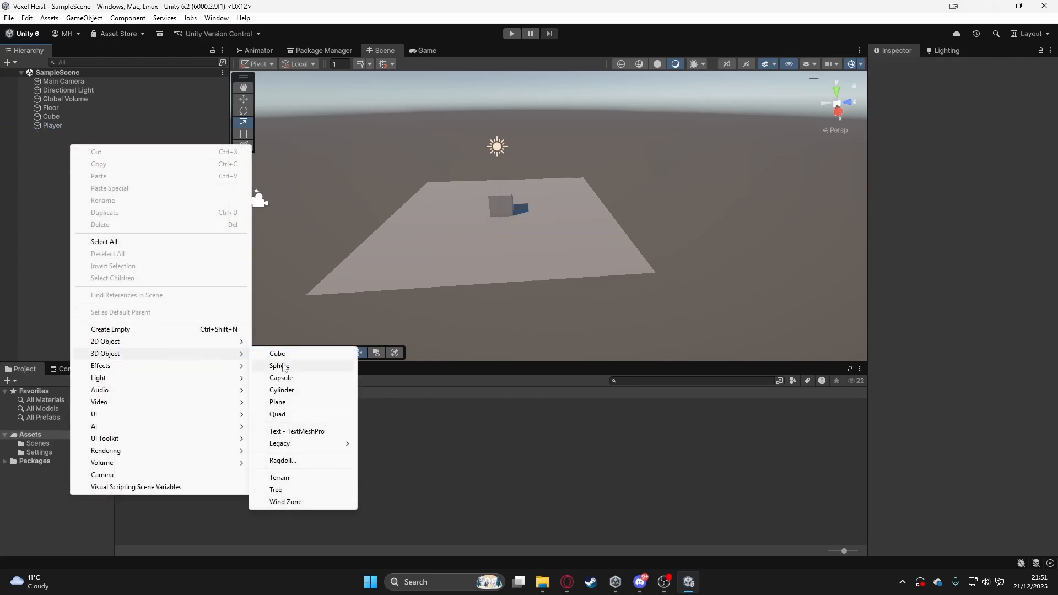
{"action": "left_click", "coordinate": [281, 379]}
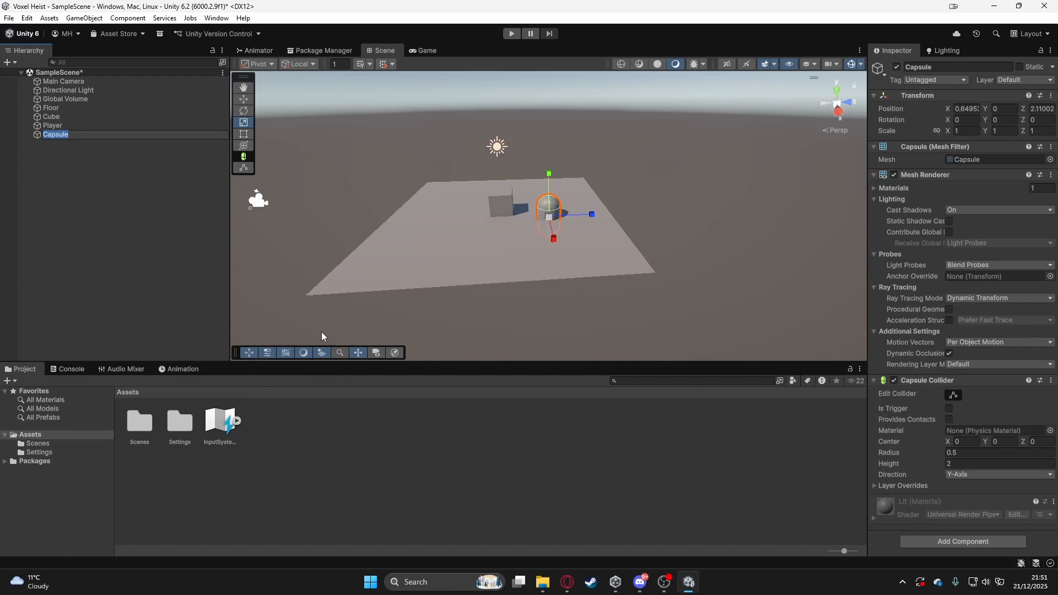
{"action": "left_click", "coordinate": [176, 268]}
{"action": "left_click", "coordinate": [68, 134]}
- Raise the Capsule above the Floor with the Move tool to about Y 3.21 and inspect it up close
{"action": "key", "text": "w"}
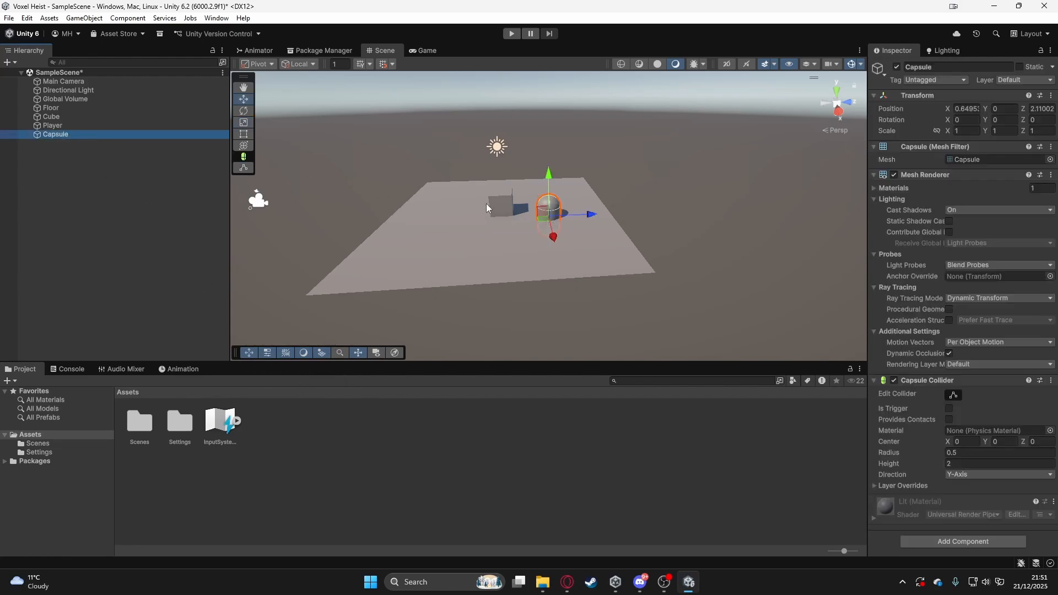
{"action": "left_click_drag", "start_coordinate": [550, 179], "coordinate": [620, 197]}
{"action": "scroll", "coordinate": [619, 198], "scroll_direction": "up", "scroll_amount": 4}
{"action": "key", "text": "f"}
{"action": "left_click_drag", "start_coordinate": [444, 246], "coordinate": [601, 193], "text": "alt"}
{"action": "left_click", "coordinate": [667, 194]}
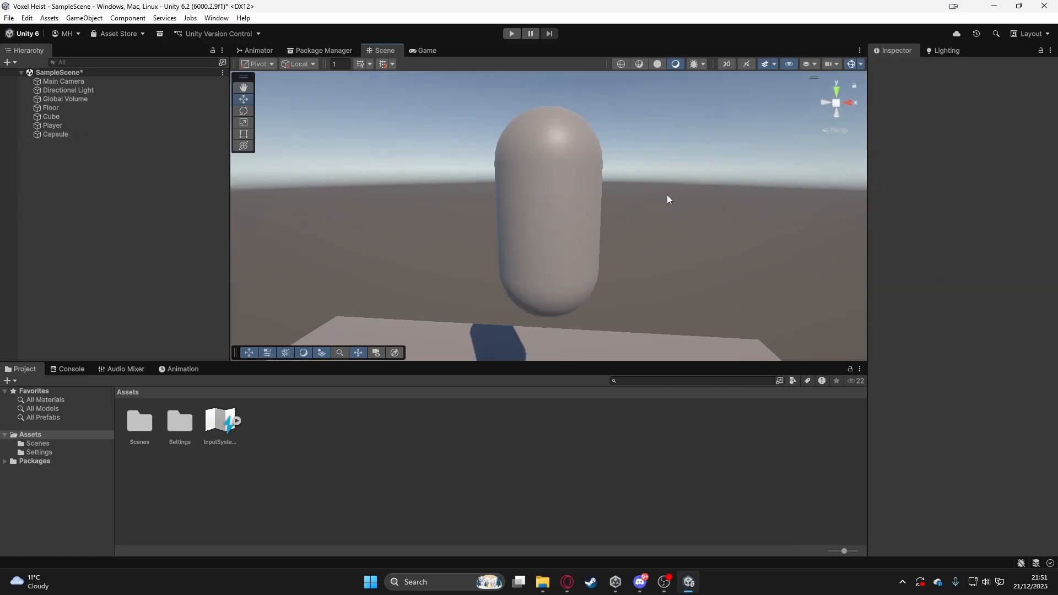
{"action": "left_click", "coordinate": [73, 138]}
{"action": "left_click_drag", "start_coordinate": [254, 190], "coordinate": [468, 220], "text": "alt"}
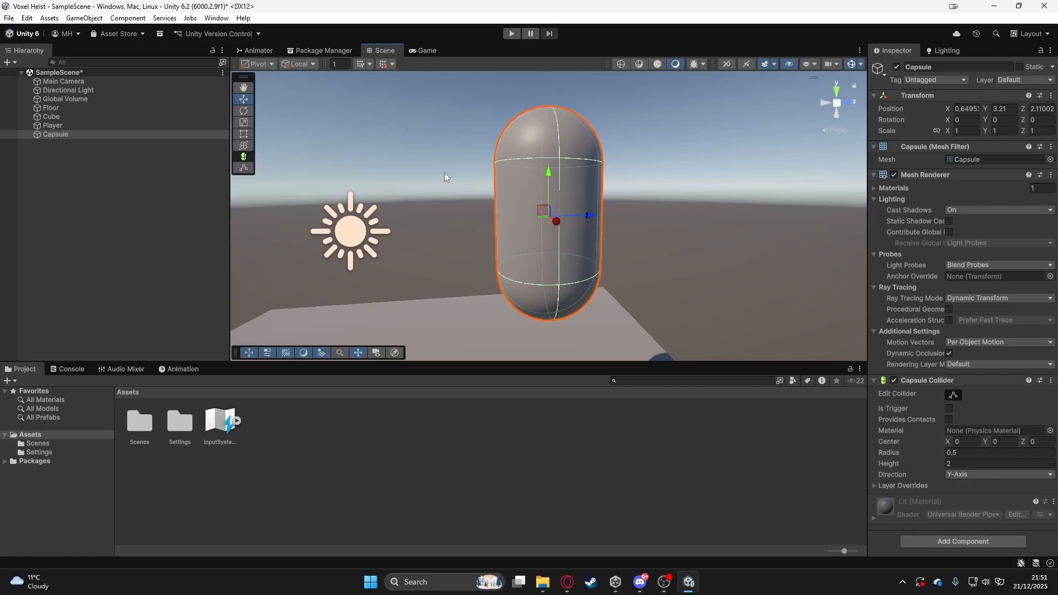
- Make the Capsule a child of the Player object
{"action": "left_click", "coordinate": [968, 108]}
{"action": "left_click", "coordinate": [53, 134]}
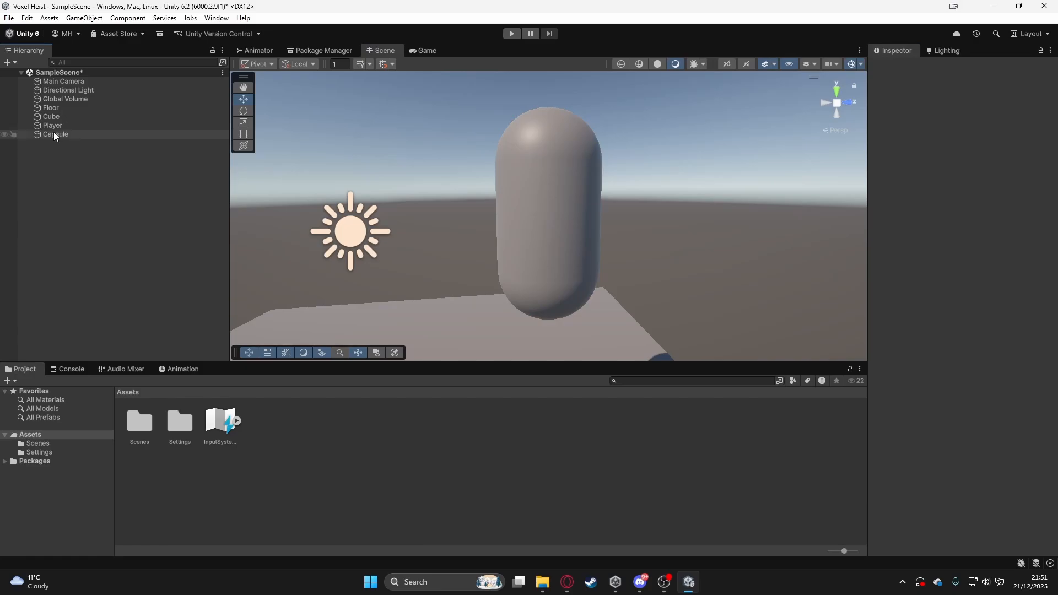
{"action": "left_click_drag", "start_coordinate": [51, 134], "coordinate": [54, 125]}
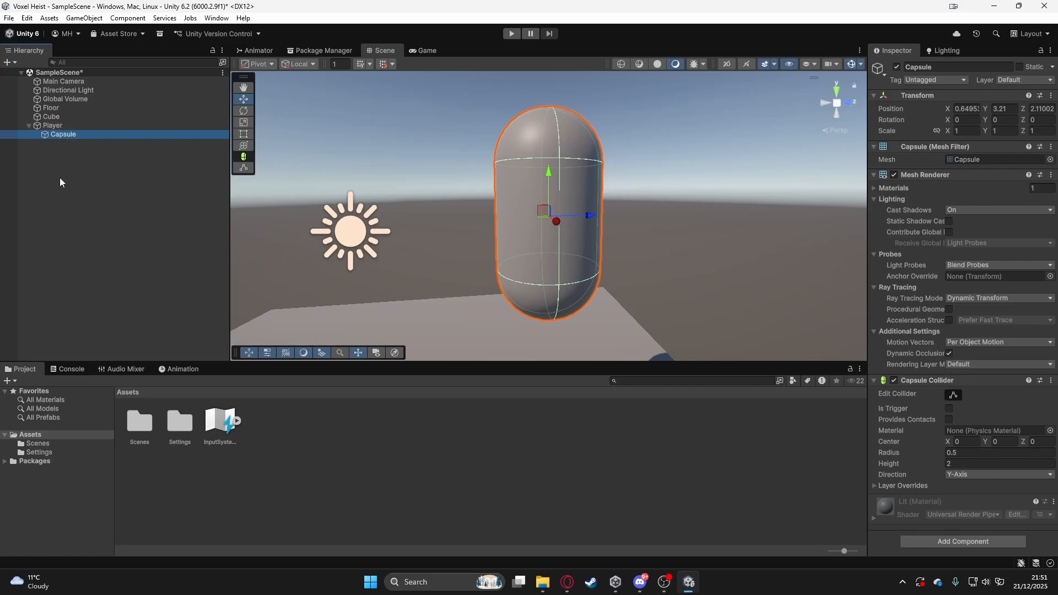
- Move the Player together with its child Capsule to about X -1.4, Y 1.02, Z 1.42
{"action": "left_click", "coordinate": [53, 126]}
{"action": "scroll", "coordinate": [418, 230], "scroll_direction": "down", "scroll_amount": 5}
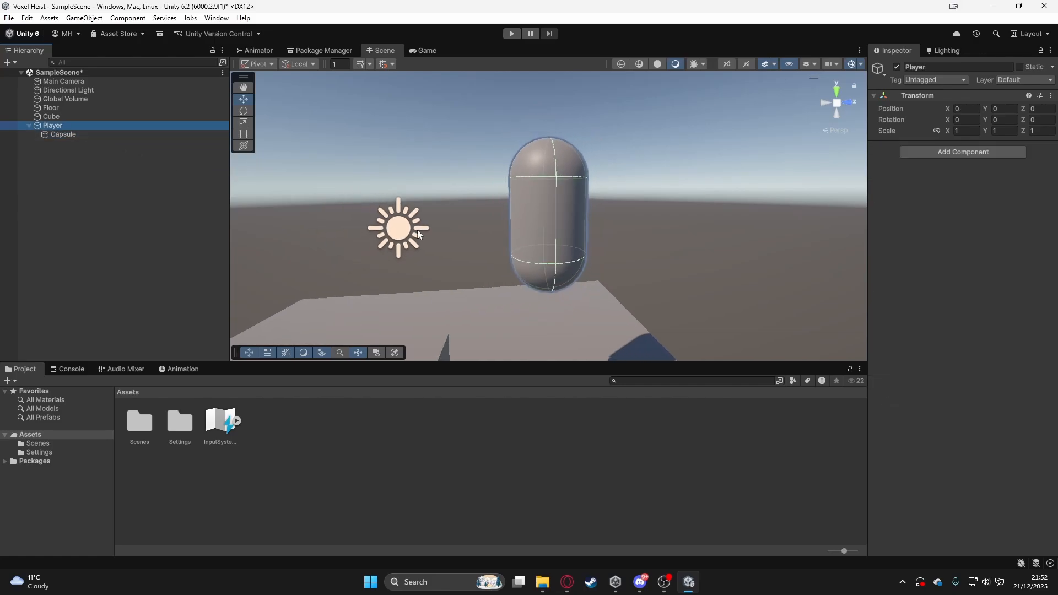
{"action": "left_click_drag", "start_coordinate": [411, 240], "coordinate": [372, 272], "text": "alt"}
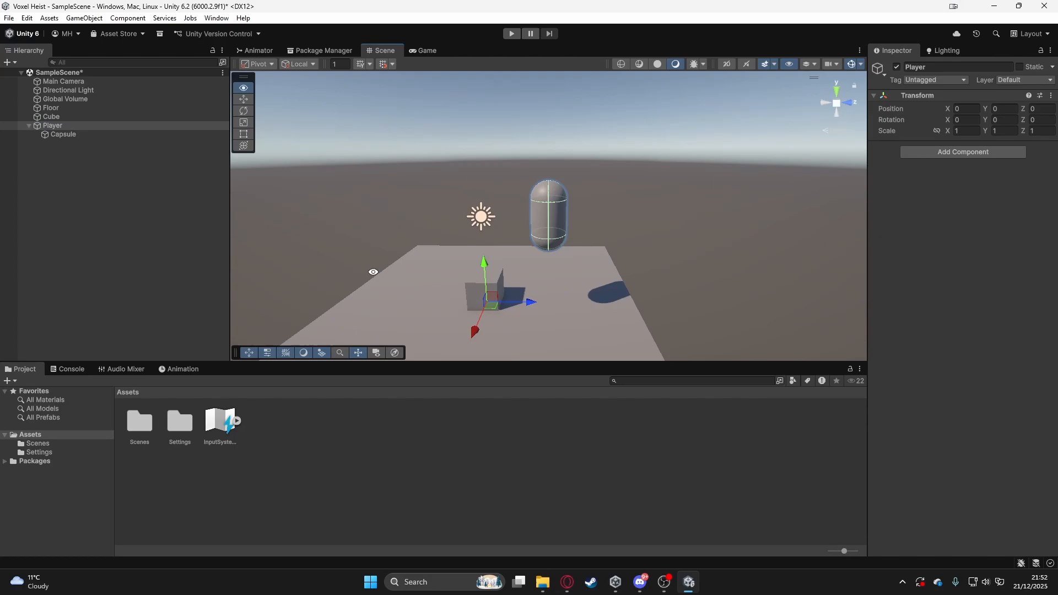
{"action": "left_click", "coordinate": [57, 127]}
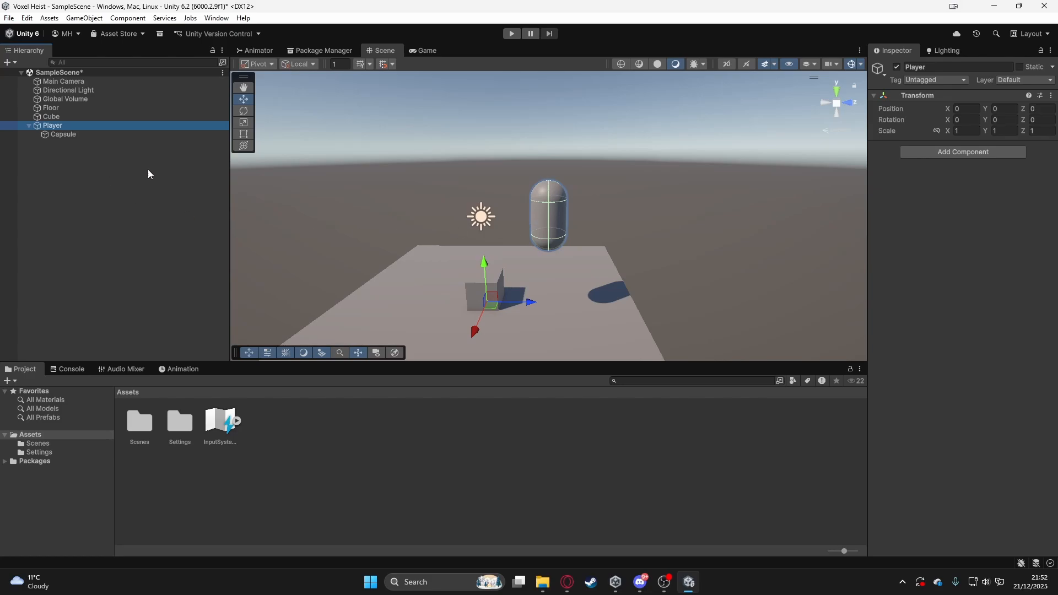
{"action": "left_click_drag", "start_coordinate": [488, 301], "coordinate": [495, 301]}
{"action": "left_click_drag", "start_coordinate": [553, 234], "coordinate": [504, 286]}
{"action": "key", "text": "e"}
- Set the child Capsule's local position to X 0, Y 0, Z 0
{"action": "left_click", "coordinate": [62, 134]}
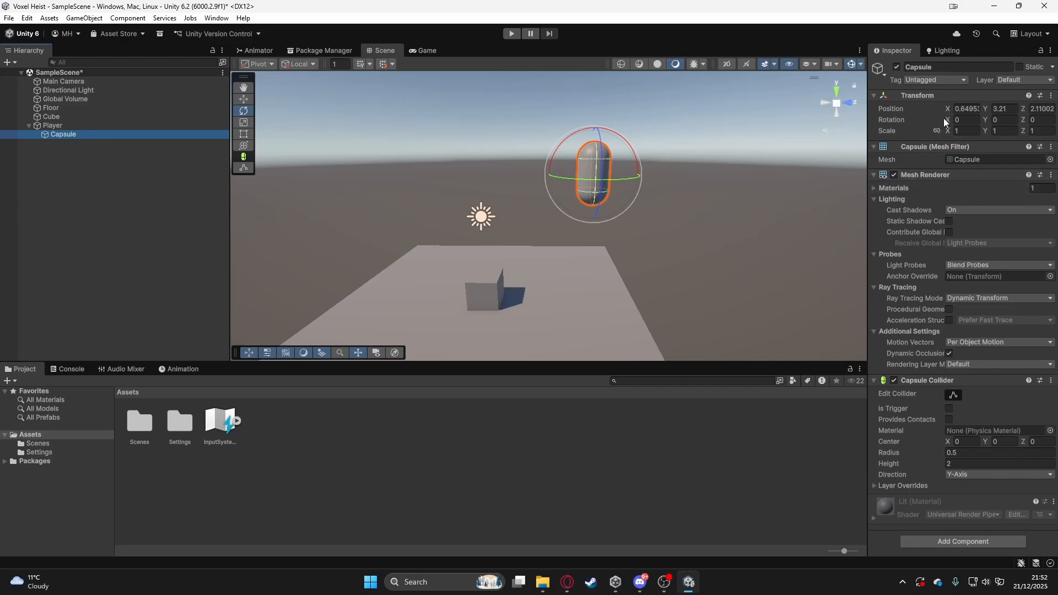
{"action": "left_click", "coordinate": [964, 108]}
{"action": "type", "text": "0"}
{"action": "key", "text": "Tab"}
{"action": "type", "text": "0"}
{"action": "key", "text": "Tab"}
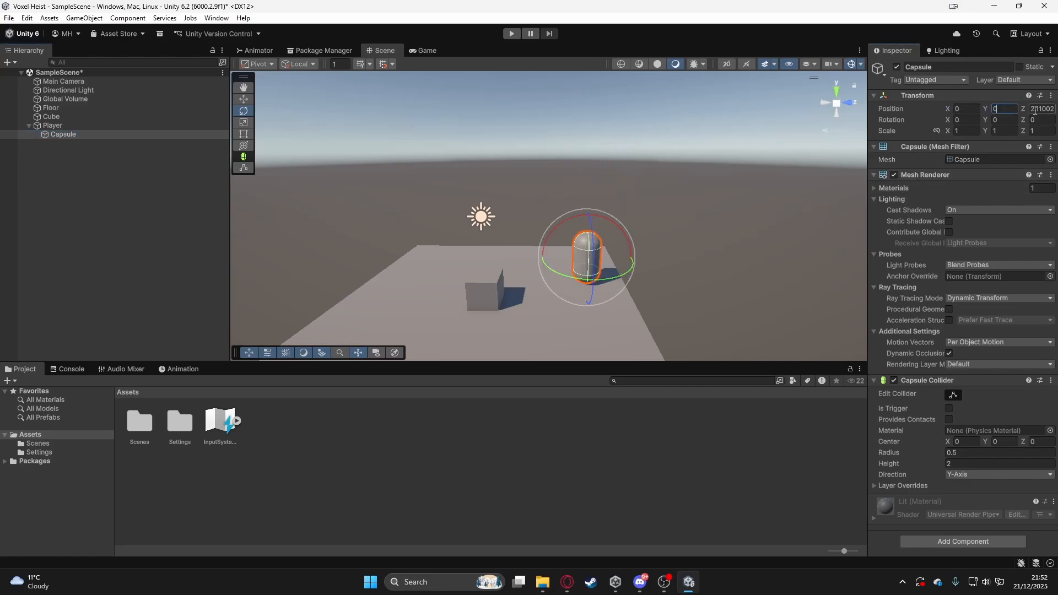
{"action": "type", "text": "0"}
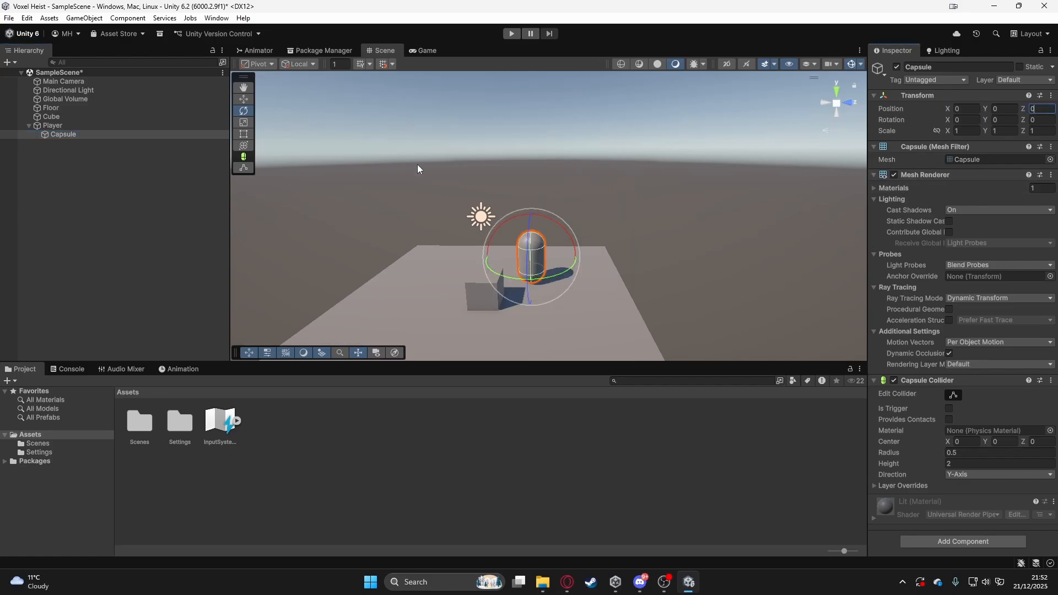
- Move the Player to about Y 2.19, Z 3.68 with the Move tool and focus the view on it
{"action": "left_click", "coordinate": [88, 128]}
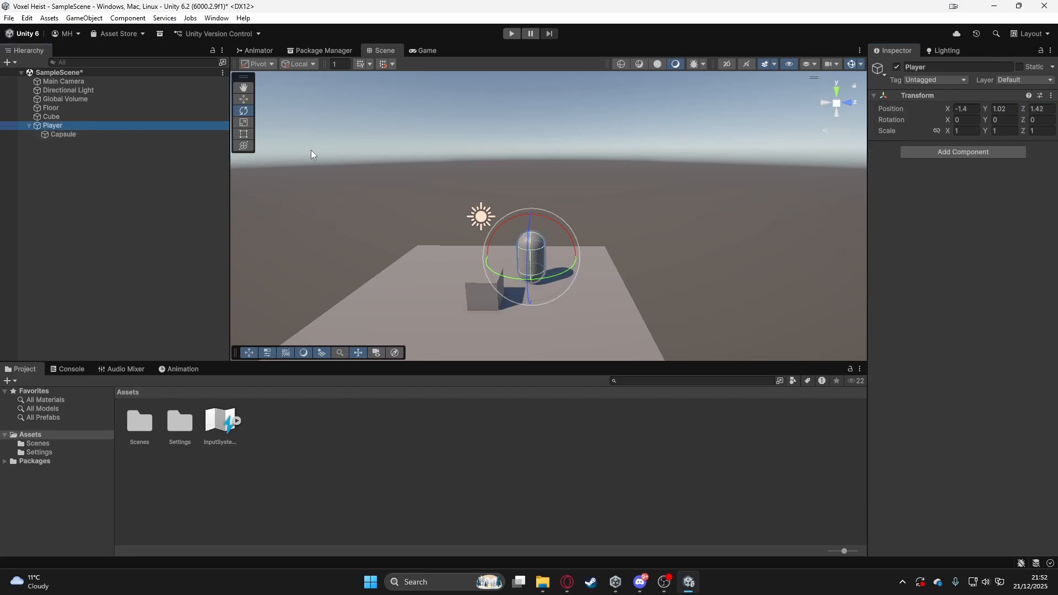
{"action": "key", "text": "w"}
{"action": "left_click_drag", "start_coordinate": [533, 255], "coordinate": [626, 273]}
{"action": "key", "text": "f"}
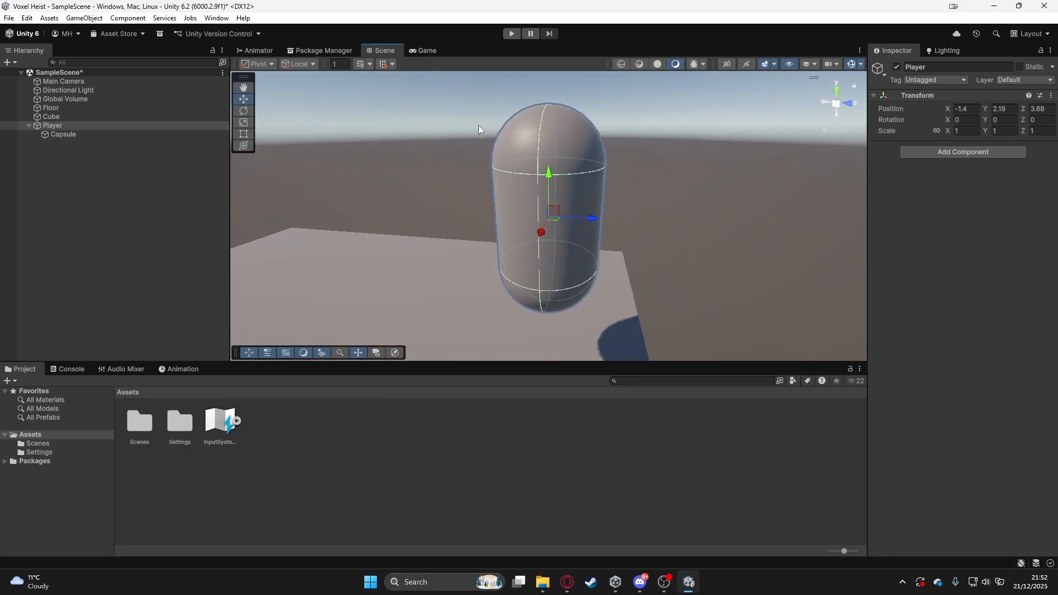
- Set the Player's position to X 0, Y 0, Z 0
{"action": "left_click", "coordinate": [969, 109]}
{"action": "type", "text": "0"}
{"action": "left_click", "coordinate": [1035, 108]}
{"action": "type", "text": "0"}
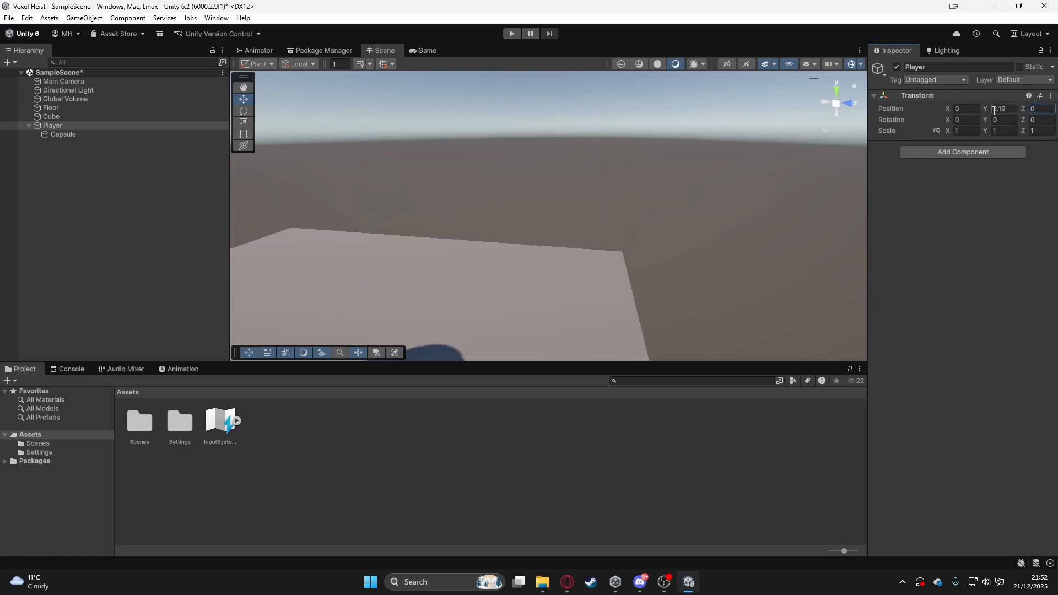
{"action": "left_click", "coordinate": [998, 109]}
{"action": "type", "text": "0"}
{"action": "scroll", "coordinate": [587, 194], "scroll_direction": "down", "scroll_amount": 7}
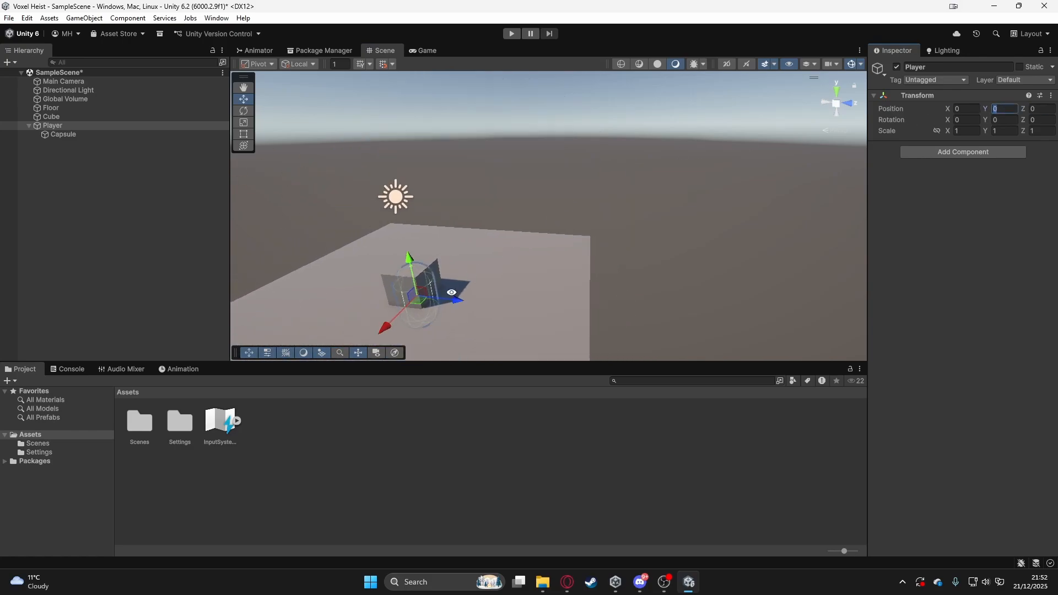
- Move the Player along Z to about 1.78 and set its child Capsule's local Y position to 1
{"action": "left_click_drag", "start_coordinate": [452, 293], "coordinate": [499, 272], "text": "alt"}
{"action": "left_click_drag", "start_coordinate": [437, 323], "coordinate": [521, 312]}
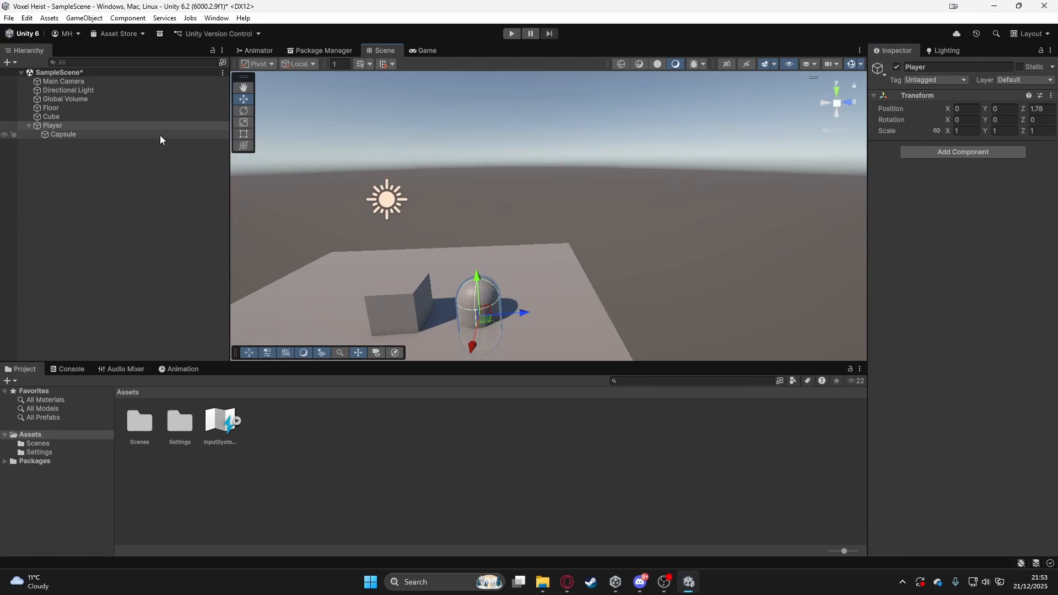
{"action": "left_click", "coordinate": [161, 135]}
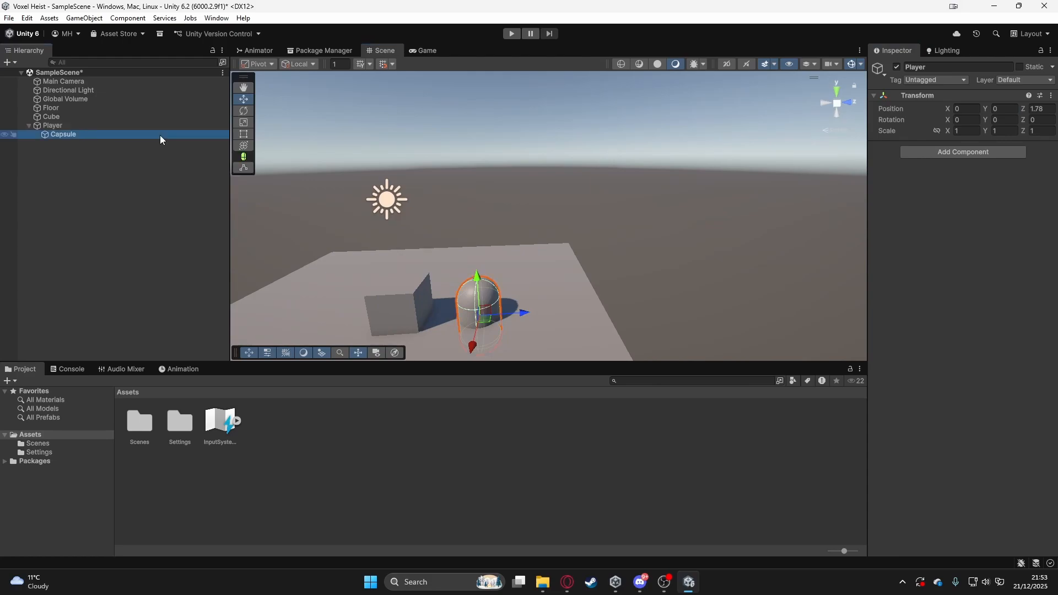
{"action": "left_click", "coordinate": [1009, 109]}
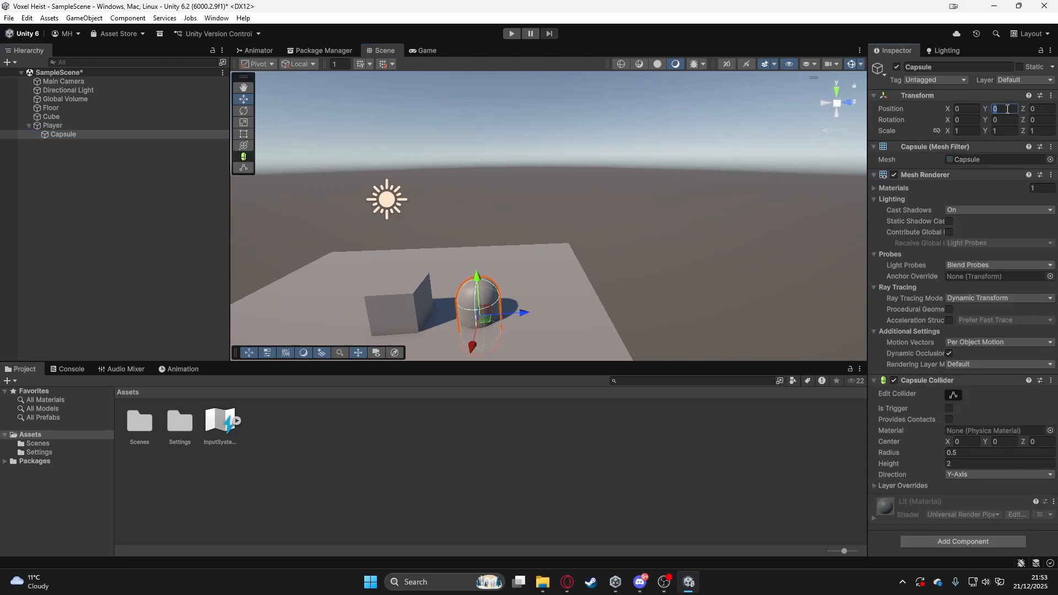
{"action": "type", "text": "1"}
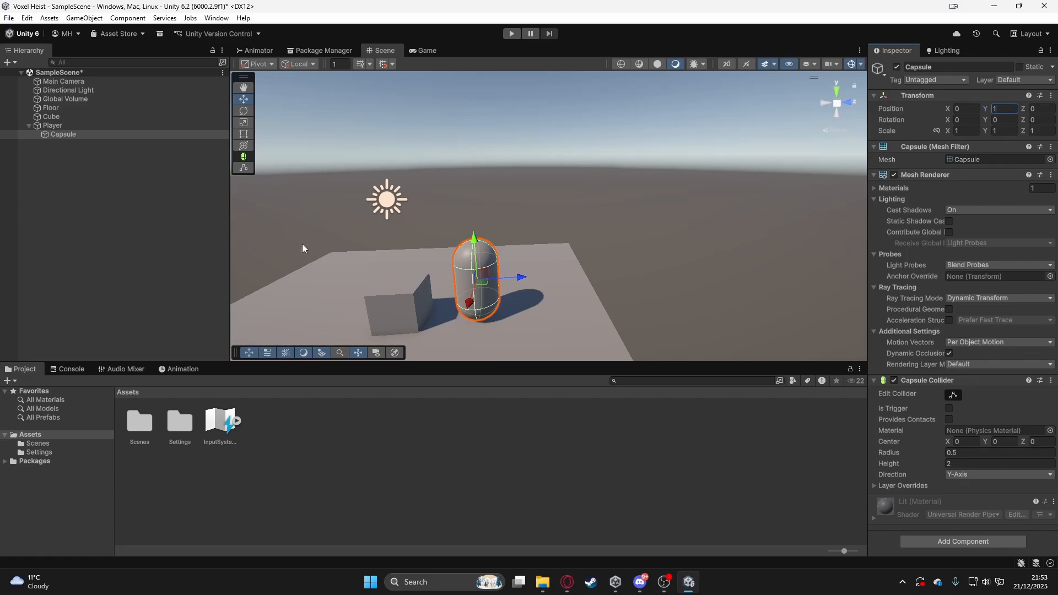
{"action": "left_click", "coordinate": [122, 234]}
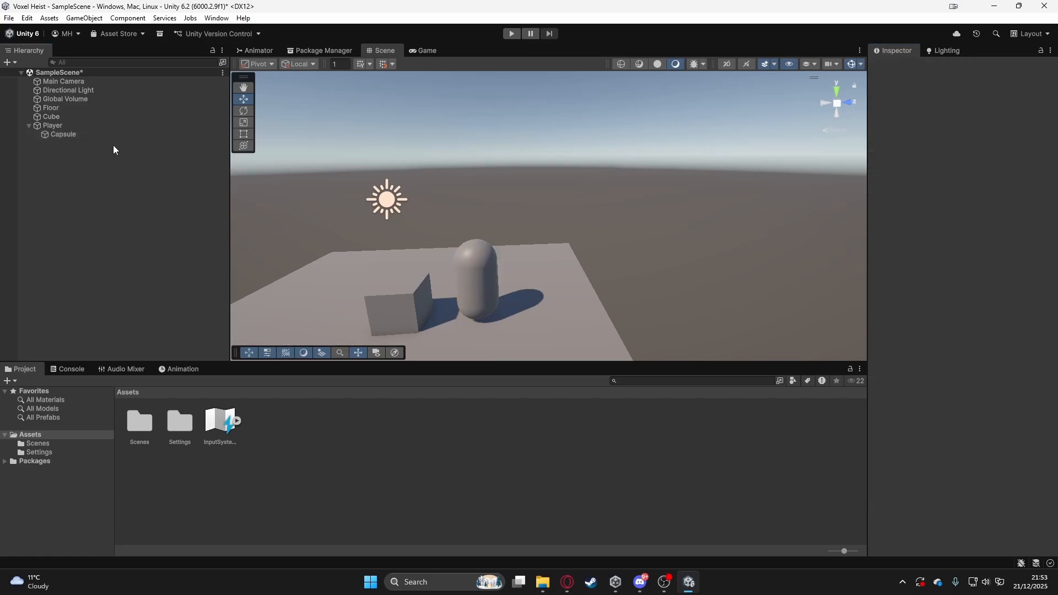
- Save the scene with the Player selected and focus the scene view on the Player
{"action": "left_click", "coordinate": [97, 127]}
{"action": "key", "text": "ctrl+s"}
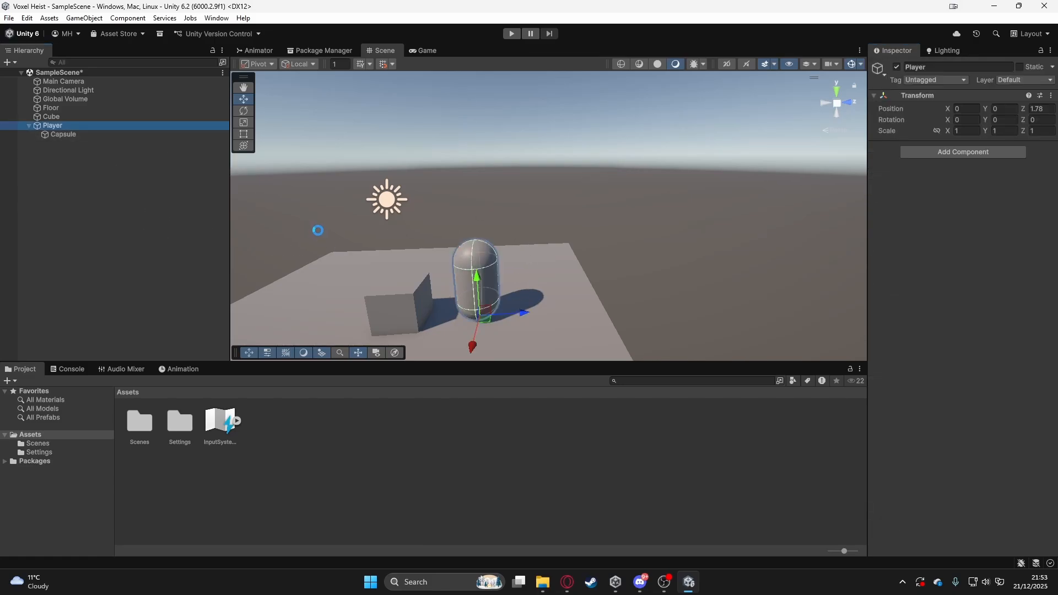
{"action": "mouse_move", "coordinate": [506, 276]}
{"action": "left_mouse_down", "text": "alt"}
{"action": "mouse_move", "coordinate": [581, 276]}
{"action": "mouse_move", "coordinate": [421, 256]}
{"action": "mouse_move", "coordinate": [486, 162]}
{"action": "mouse_move", "coordinate": [497, 275]}
{"action": "mouse_move", "coordinate": [508, 263]}
{"action": "left_mouse_up", "text": "alt"}
{"action": "key", "text": "f"}
{"action": "scroll", "coordinate": [499, 275], "scroll_direction": "down", "scroll_amount": 2}
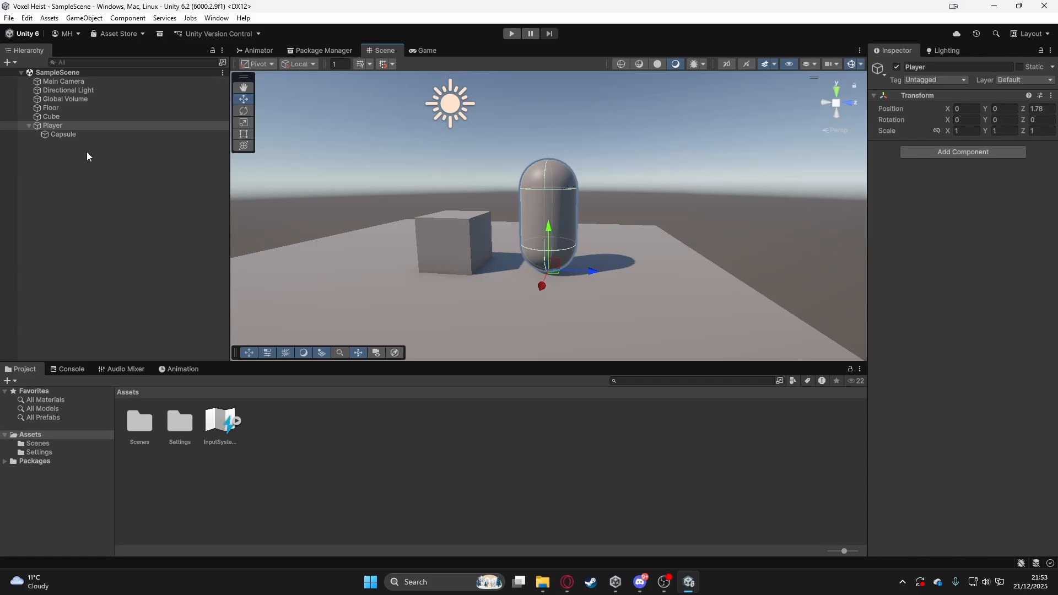
- Delete the Cube from the scene and save the scene
{"action": "left_click", "coordinate": [52, 116]}
{"action": "key", "text": "Delete"}
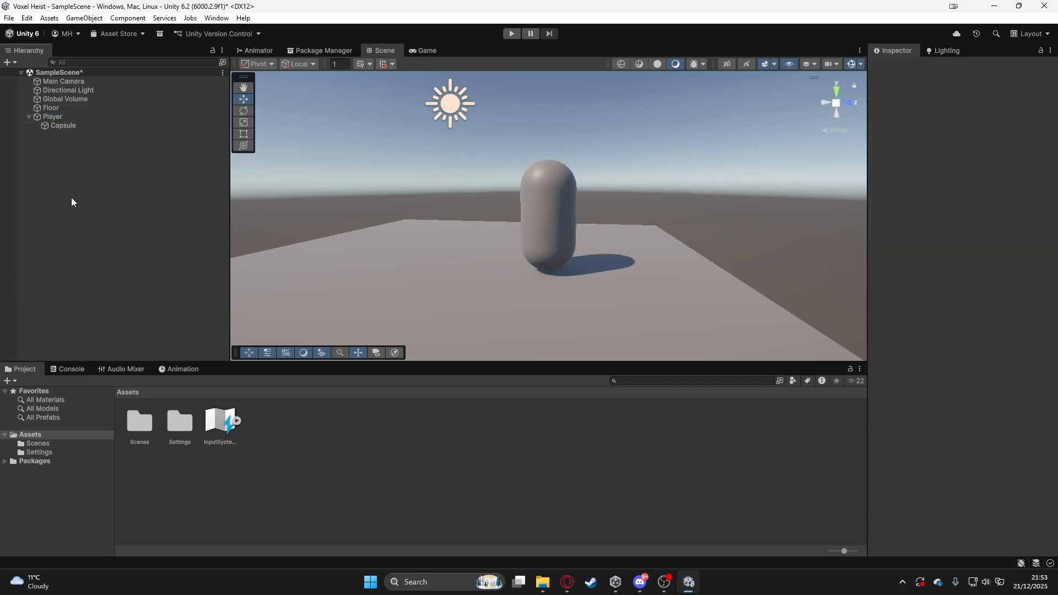
{"action": "key", "text": "ctrl+s"}
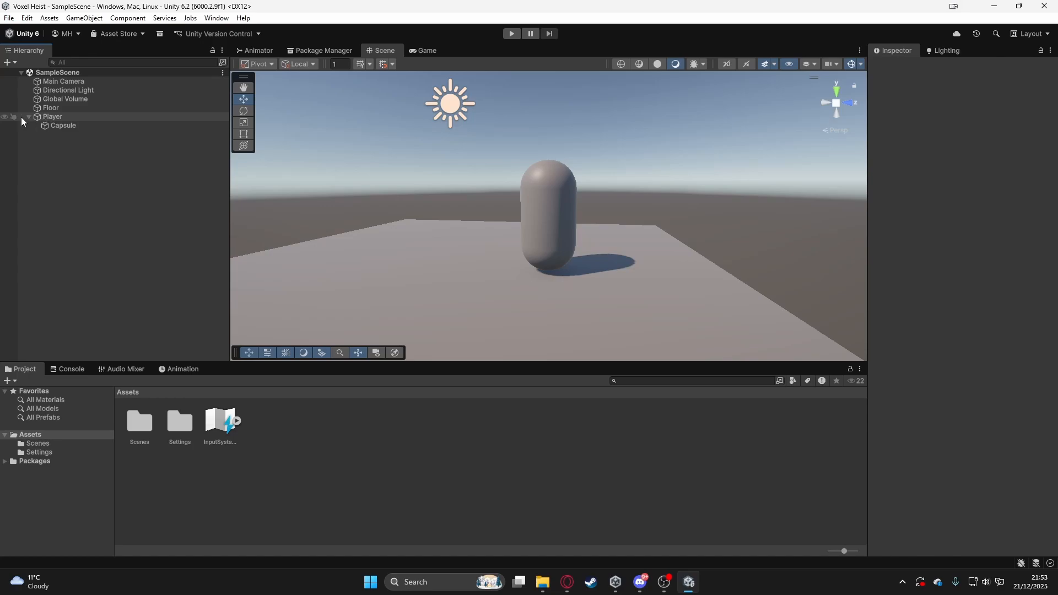
- Rename the Player's child Capsule to "Player Model" and save the scene
{"action": "left_click", "coordinate": [53, 117]}
{"action": "left_click", "coordinate": [61, 126]}
{"action": "left_click", "coordinate": [942, 67]}
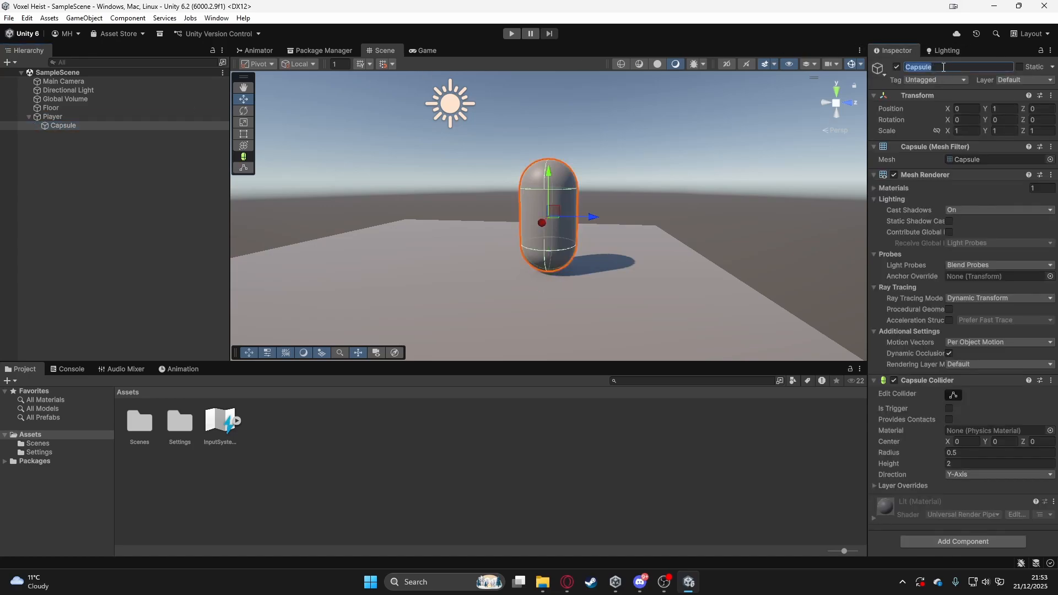
{"action": "type", "text": "Player Model"}
{"action": "key", "text": "Return"}
{"action": "key", "text": "ctrl+s"}
- Select the Player, collapse its child list in the hierarchy, and view the whole floor from above
{"action": "scroll", "coordinate": [489, 197], "scroll_direction": "down", "scroll_amount": 2}
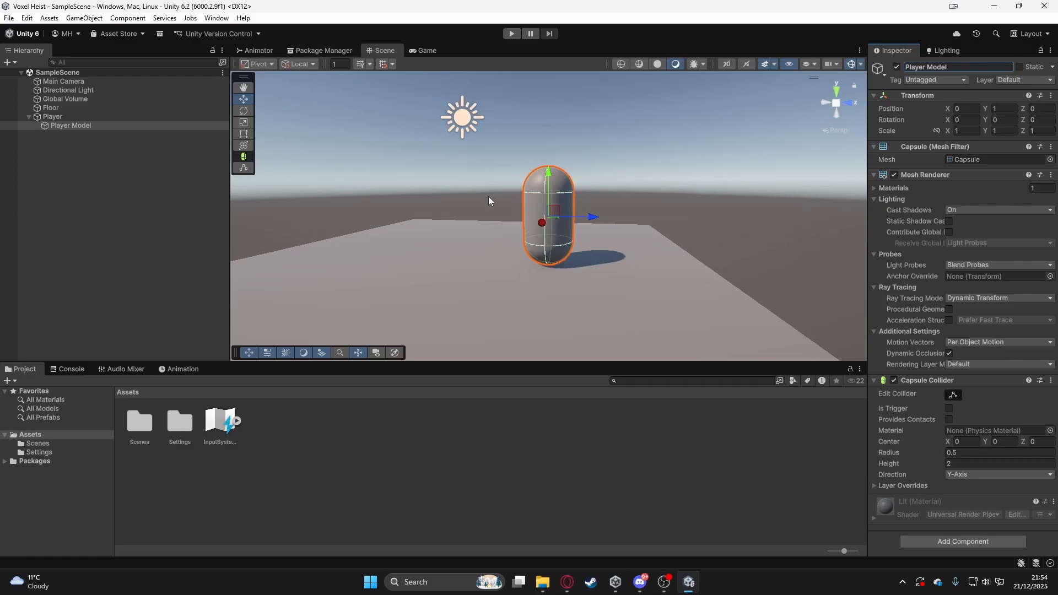
{"action": "scroll", "coordinate": [489, 197], "scroll_direction": "down", "scroll_amount": 4}
{"action": "left_click_drag", "start_coordinate": [489, 197], "coordinate": [562, 237], "text": "alt"}
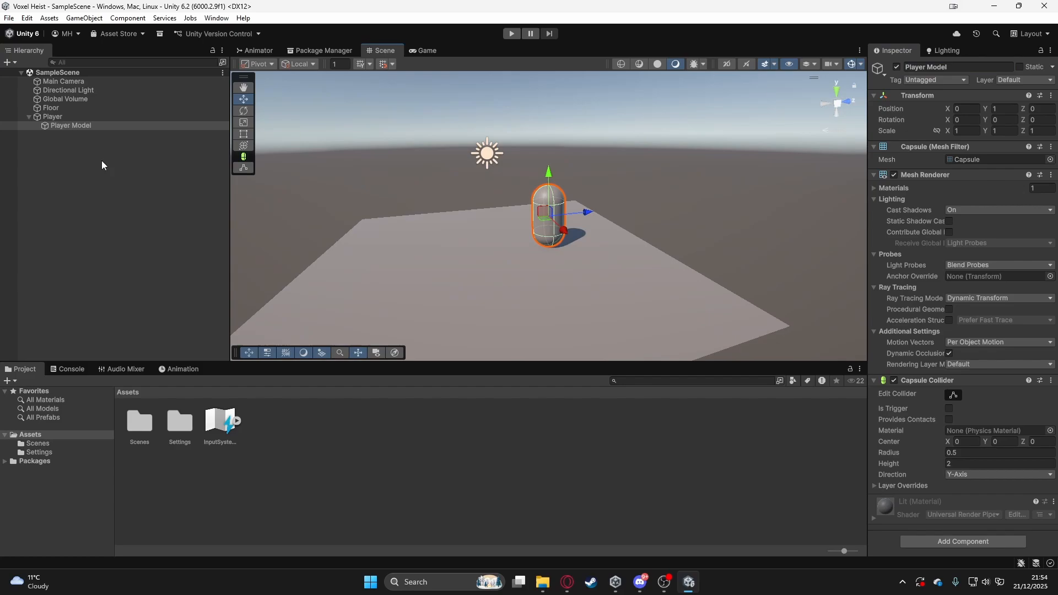
{"action": "left_click", "coordinate": [48, 119]}
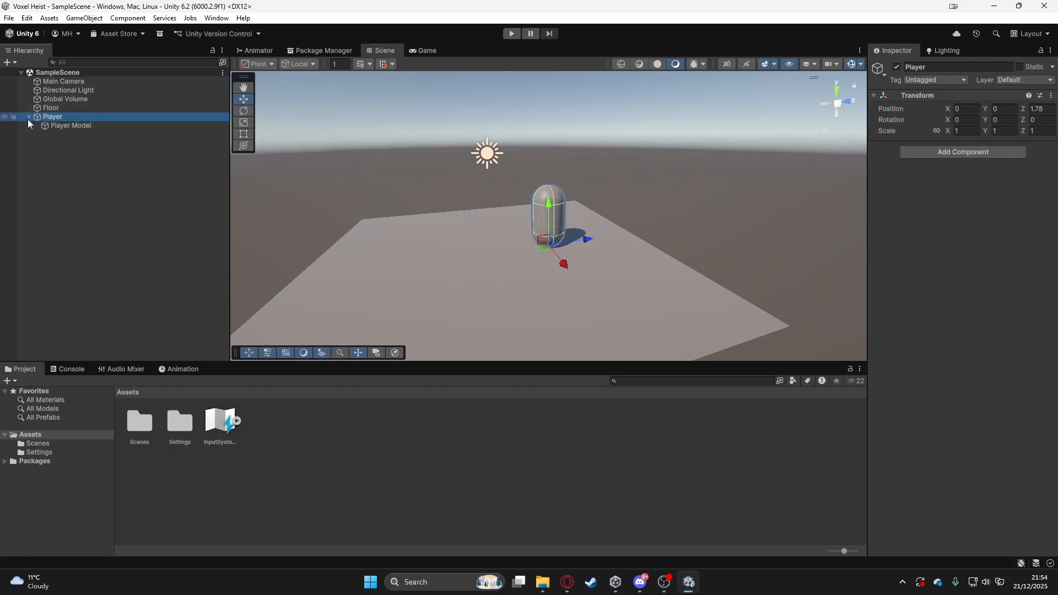
{"action": "left_click", "coordinate": [28, 118]}
{"action": "left_click_drag", "start_coordinate": [385, 218], "coordinate": [511, 249], "text": "alt"}
{"action": "middle_click_drag", "start_coordinate": [511, 249], "coordinate": [531, 204]}
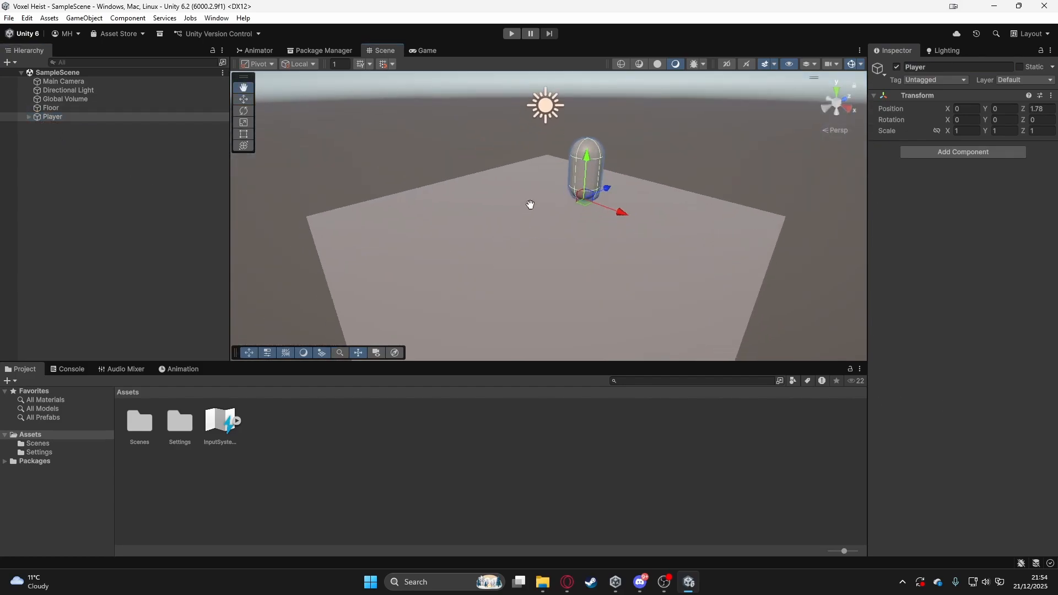
{"action": "scroll", "coordinate": [530, 204], "scroll_direction": "down", "scroll_amount": 3}
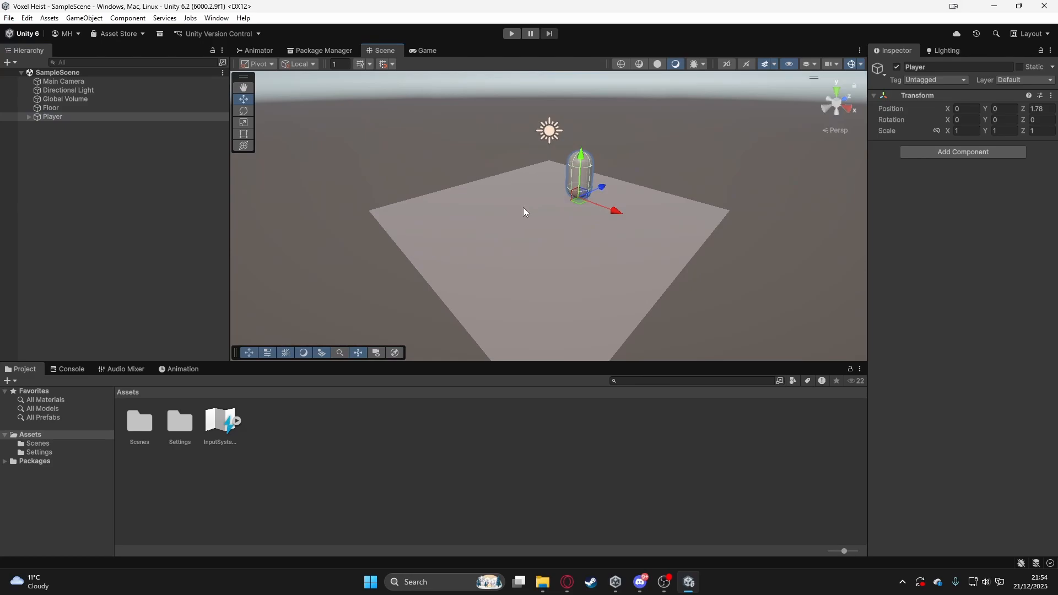
- Set the Main Camera's X position to 10
{"action": "key", "text": "alt+Tab"}
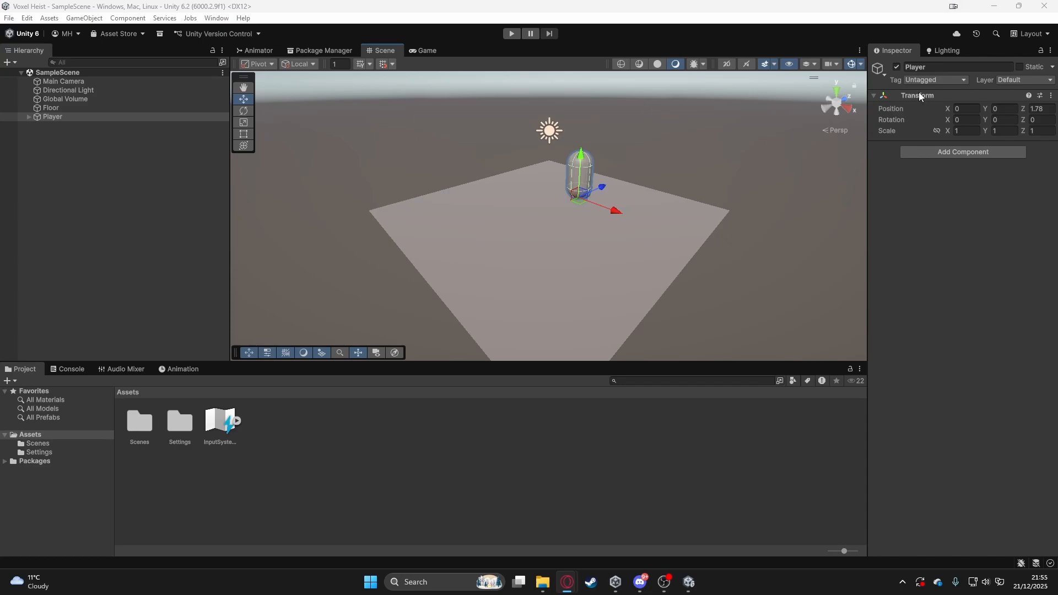
{"action": "scroll", "coordinate": [695, 168], "scroll_direction": "down", "scroll_amount": 4}
{"action": "left_click_drag", "start_coordinate": [669, 189], "coordinate": [670, 214], "text": "alt"}
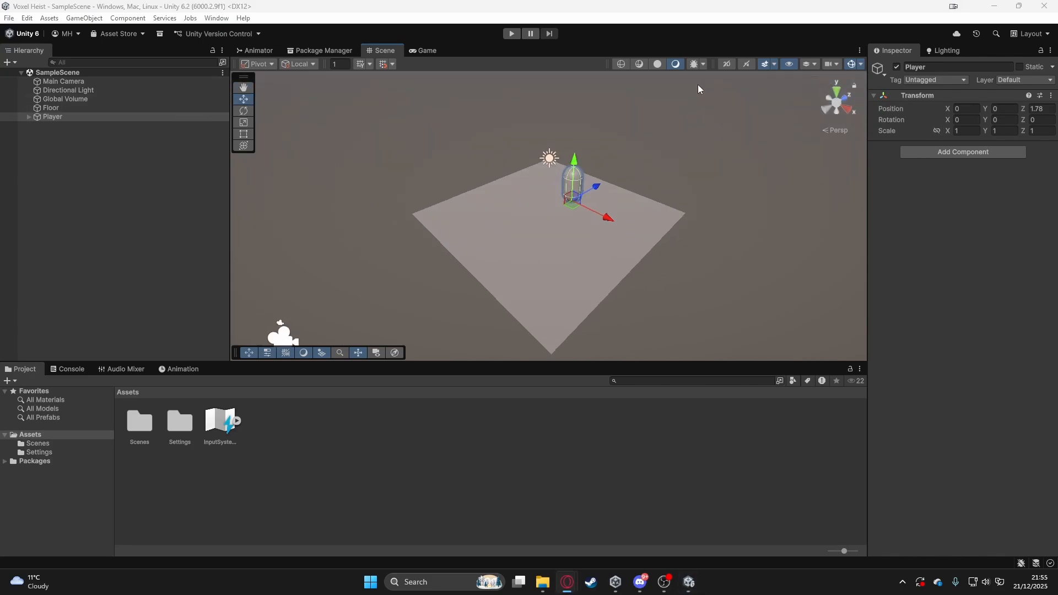
{"action": "left_click", "coordinate": [92, 82]}
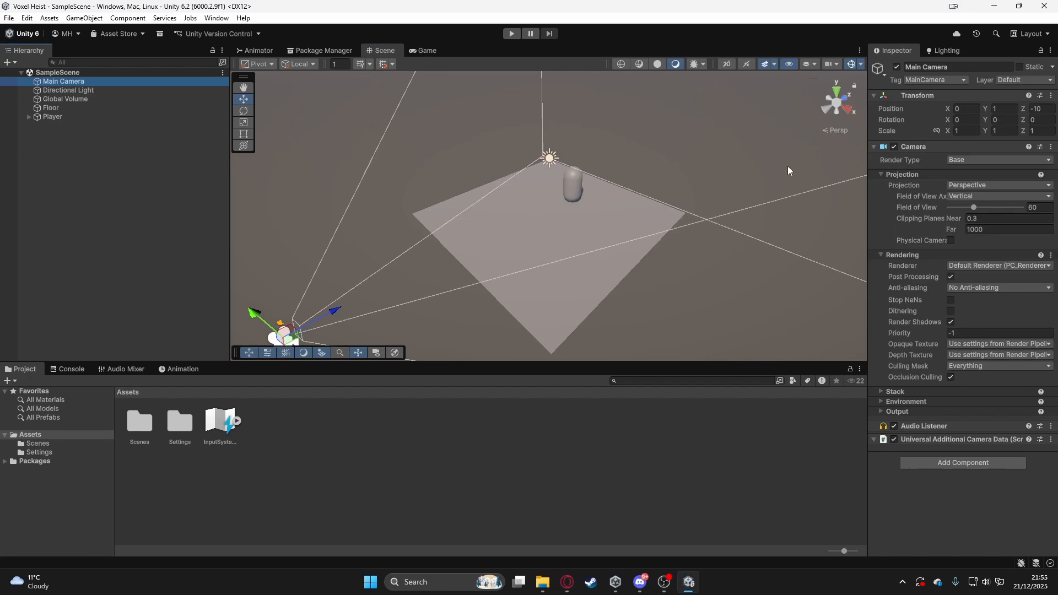
{"action": "scroll", "coordinate": [788, 166], "scroll_direction": "down", "scroll_amount": 3}
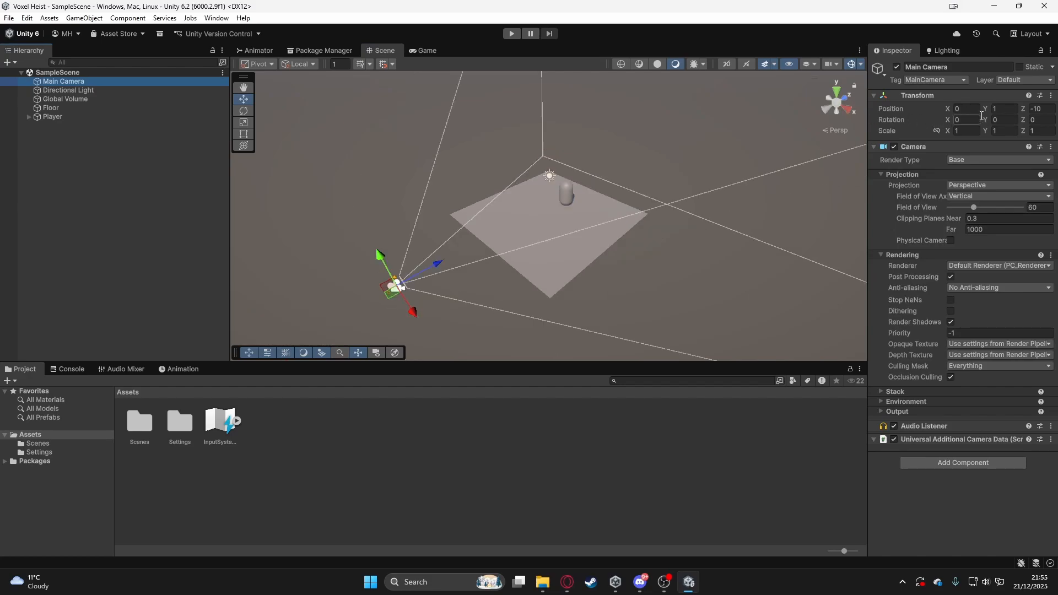
{"action": "left_click", "coordinate": [970, 105]}
{"action": "type", "text": "-10"}
{"action": "key", "text": "BackSpace"}
{"action": "key", "text": "BackSpace"}
{"action": "key", "text": "BackSpace"}
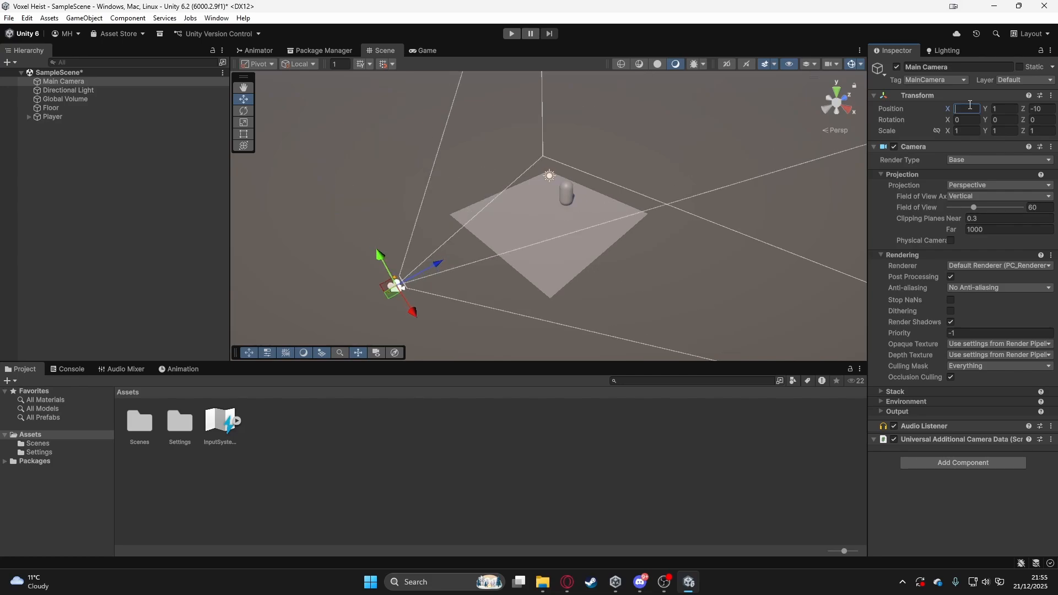
{"action": "type", "text": "10"}
{"action": "scroll", "coordinate": [636, 239], "scroll_direction": "down", "scroll_amount": 3}
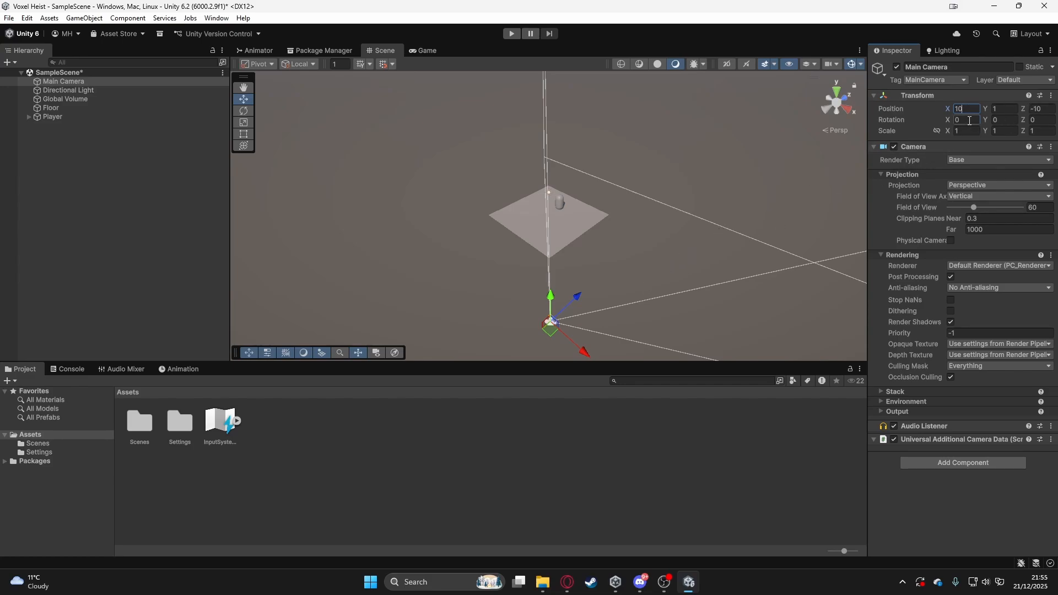
- Set the Main Camera's Y rotation to -45
{"action": "left_click_drag", "start_coordinate": [948, 121], "coordinate": [258, 275]}
{"action": "key", "text": "ctrl+z"}
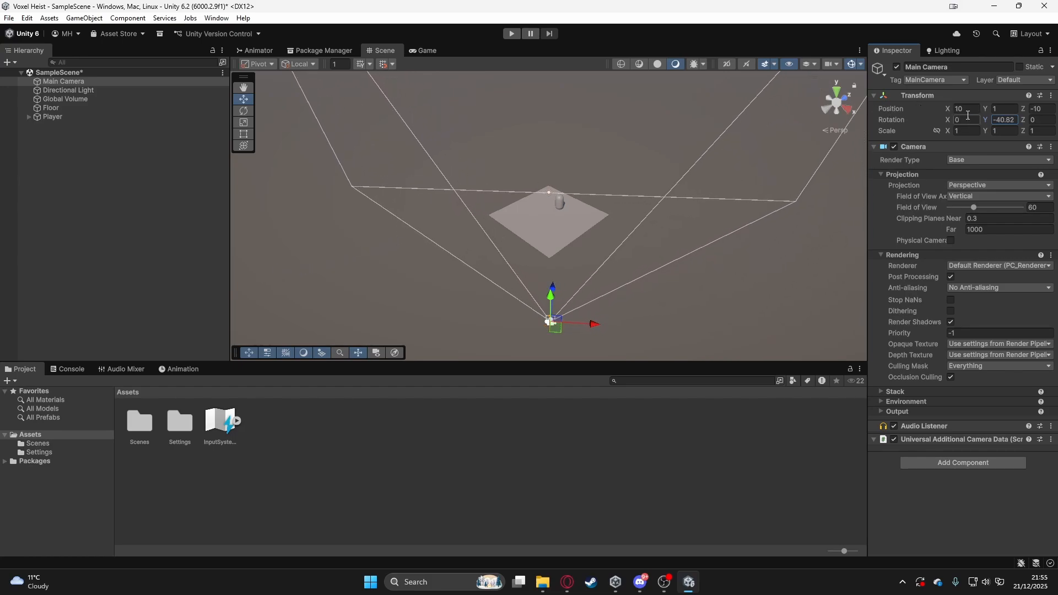
{"action": "left_click", "coordinate": [1014, 119]}
{"action": "type", "text": "-45"}
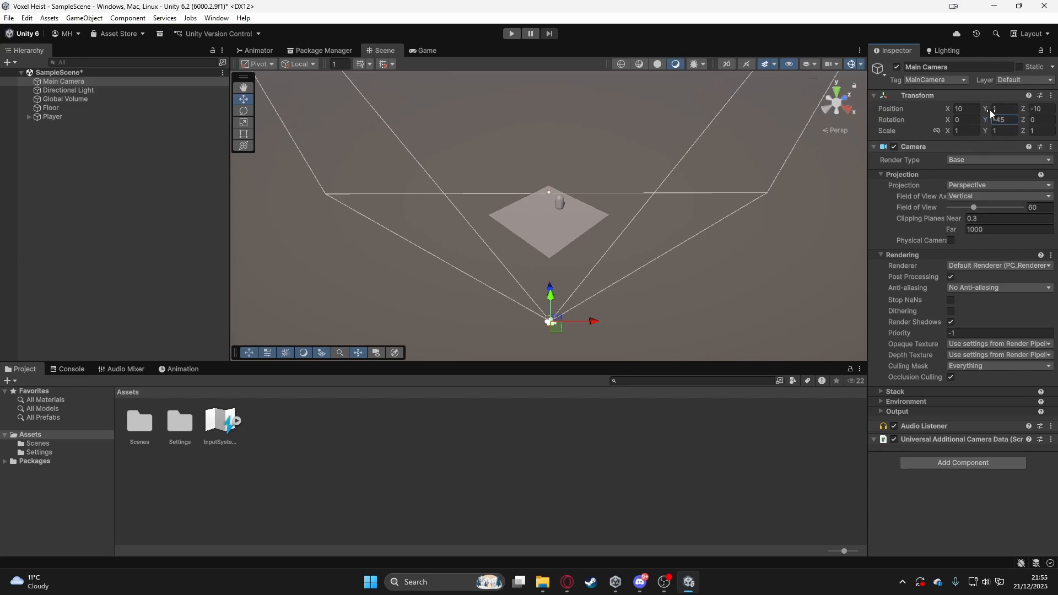
- Dock the Game view beneath the Inspector and widen that column so both views show together
{"action": "left_click", "coordinate": [416, 49]}
{"action": "left_click", "coordinate": [312, 52]}
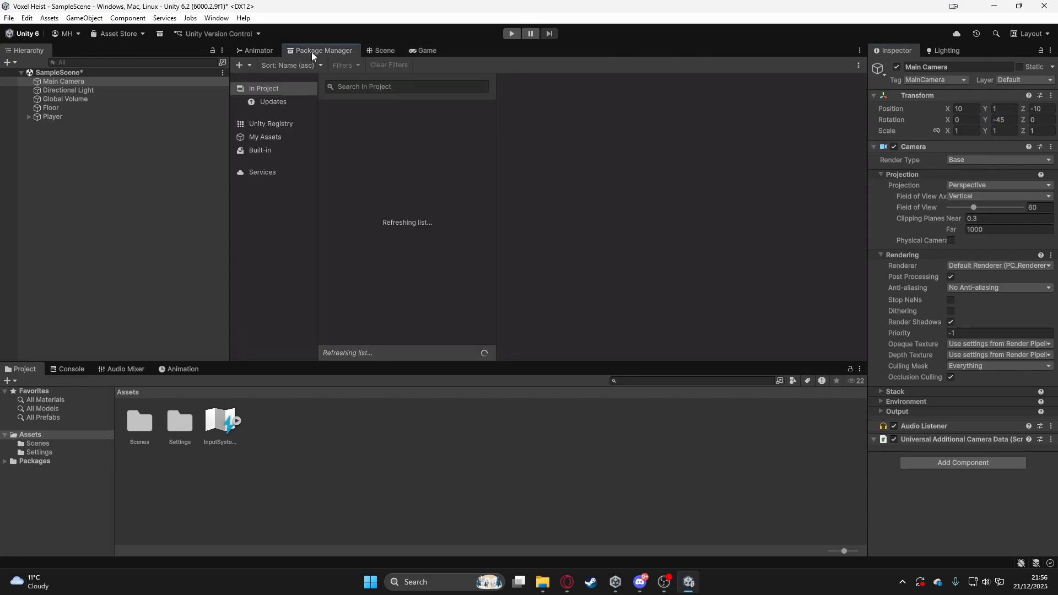
{"action": "left_click", "coordinate": [368, 50]}
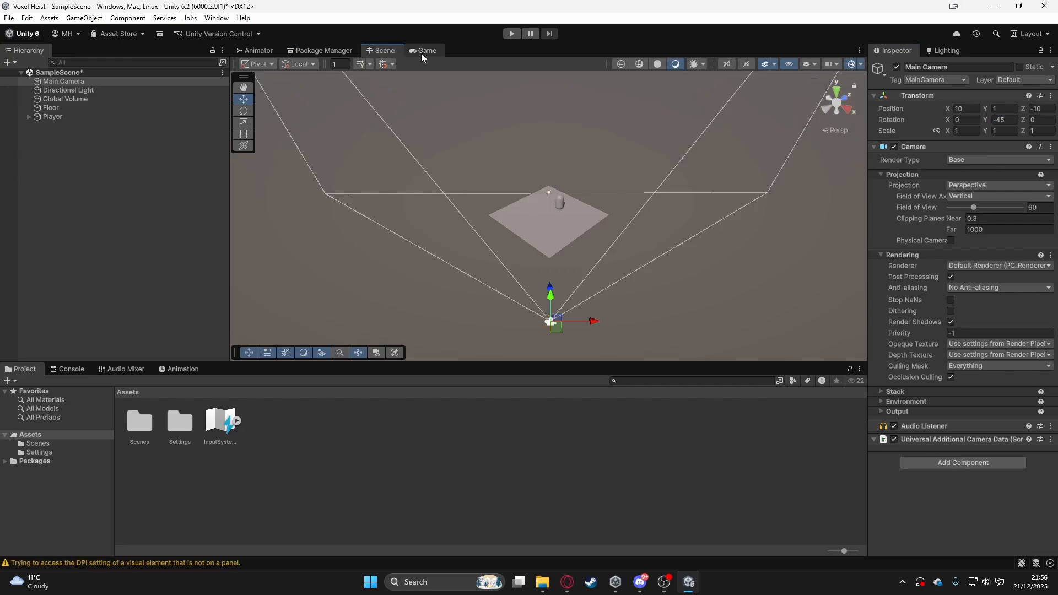
{"action": "left_click", "coordinate": [421, 52]}
{"action": "left_click_drag", "start_coordinate": [416, 51], "coordinate": [902, 491]}
{"action": "left_click_drag", "start_coordinate": [867, 441], "coordinate": [793, 449]}
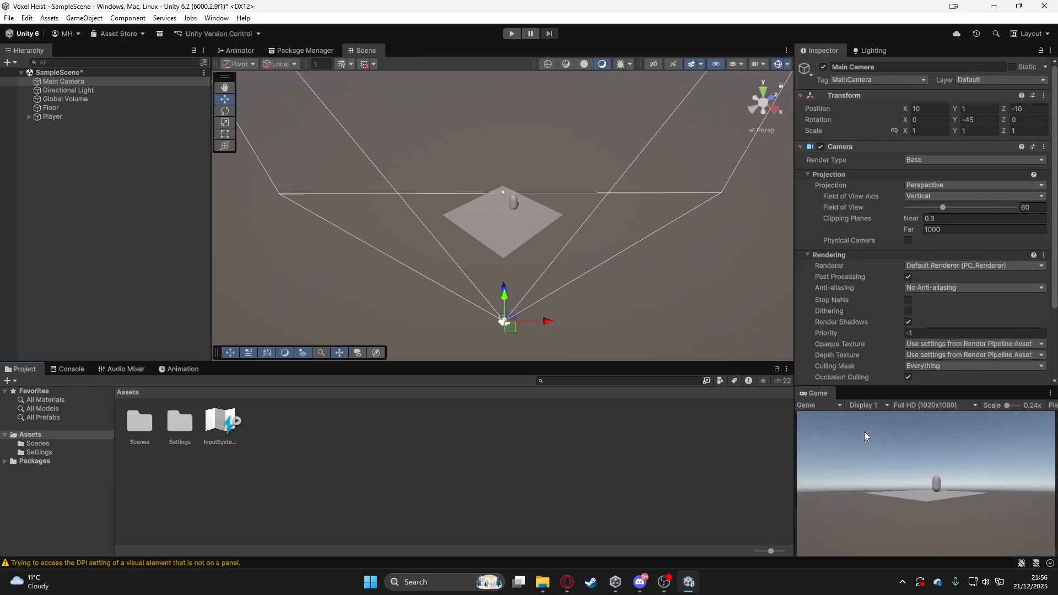
- Set the Main Camera's Y position to 8
{"action": "left_click", "coordinate": [493, 114]}
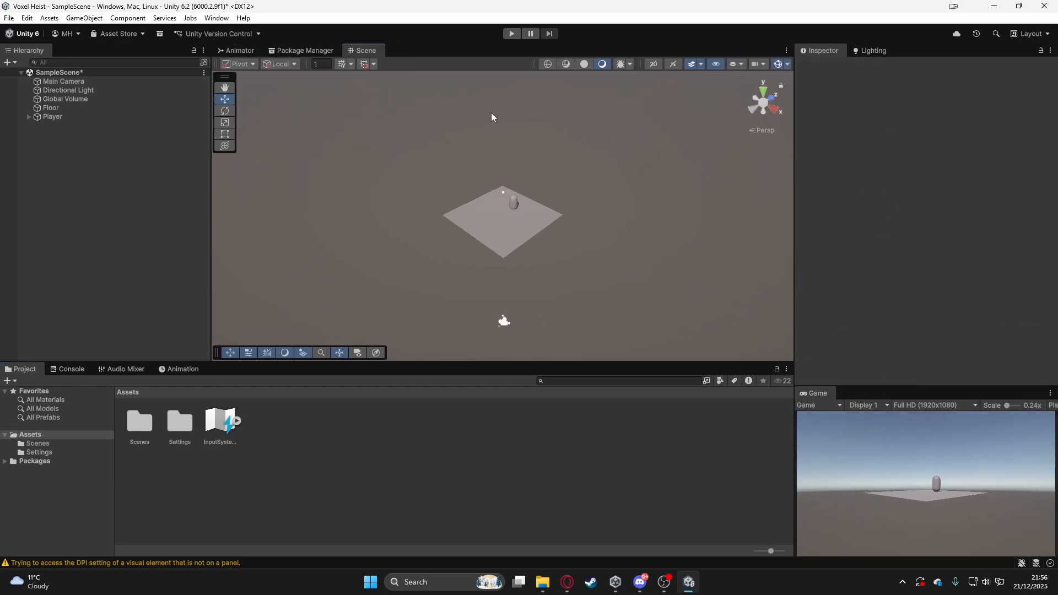
{"action": "left_click", "coordinate": [126, 82]}
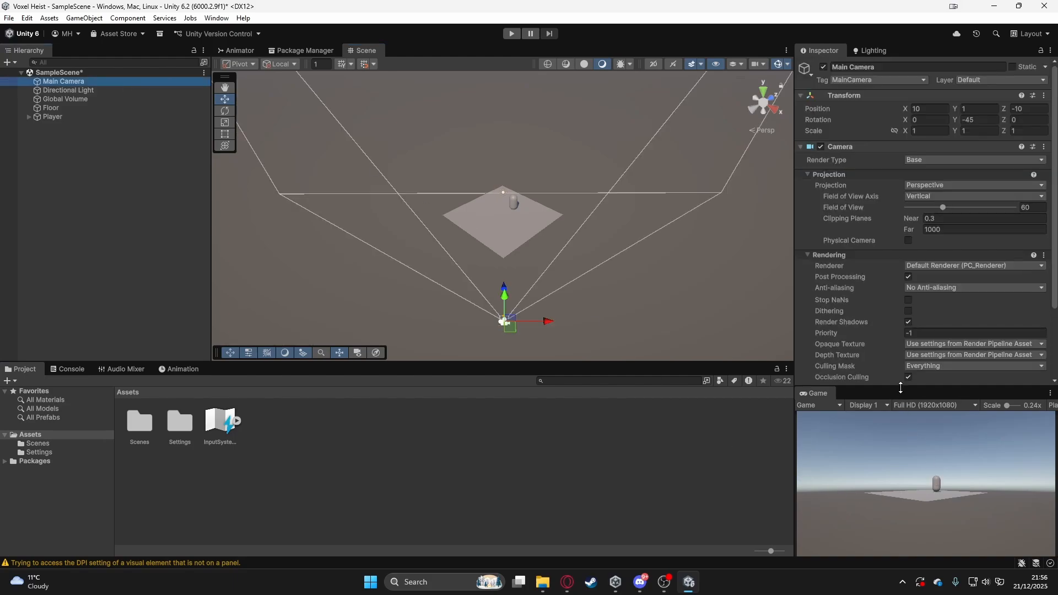
{"action": "left_click_drag", "start_coordinate": [956, 110], "coordinate": [995, 107]}
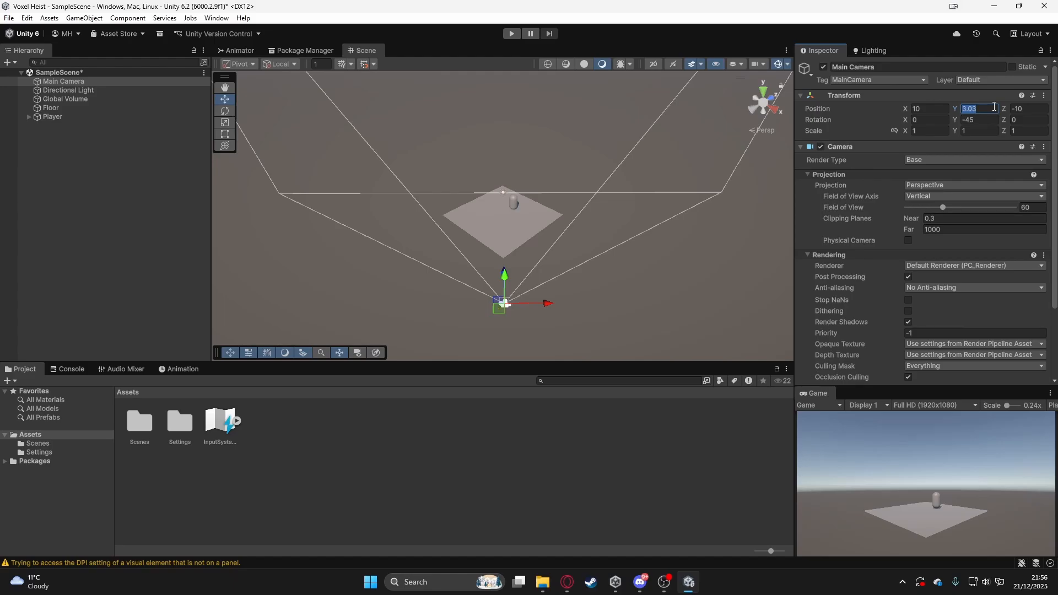
{"action": "type", "text": "8"}
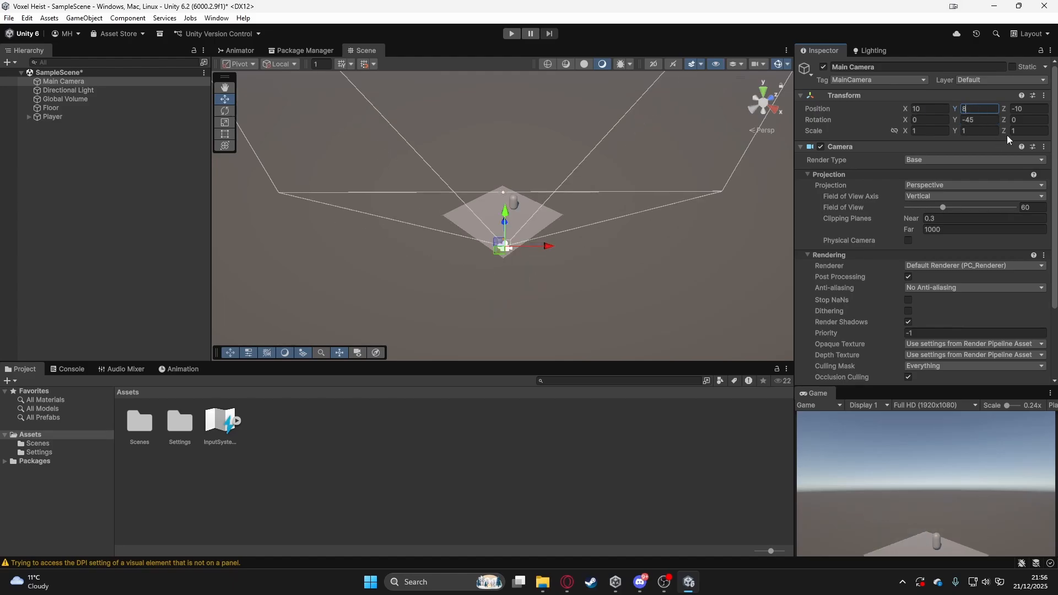
- Set the Main Camera's X rotation to 45
{"action": "left_click_drag", "start_coordinate": [906, 119], "coordinate": [928, 84]}
{"action": "left_click", "coordinate": [939, 119]}
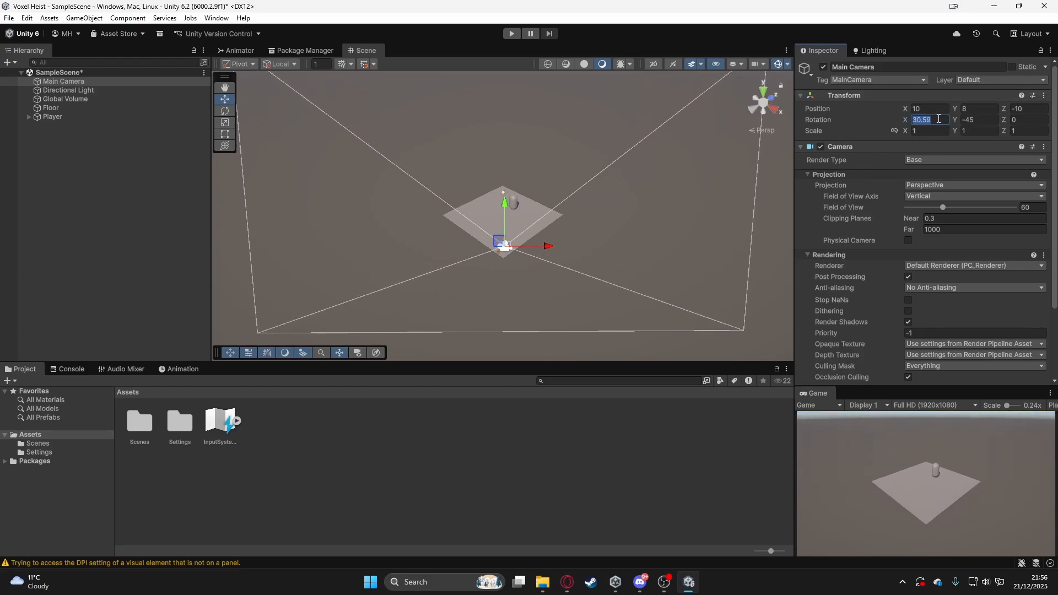
{"action": "type", "text": "45"}
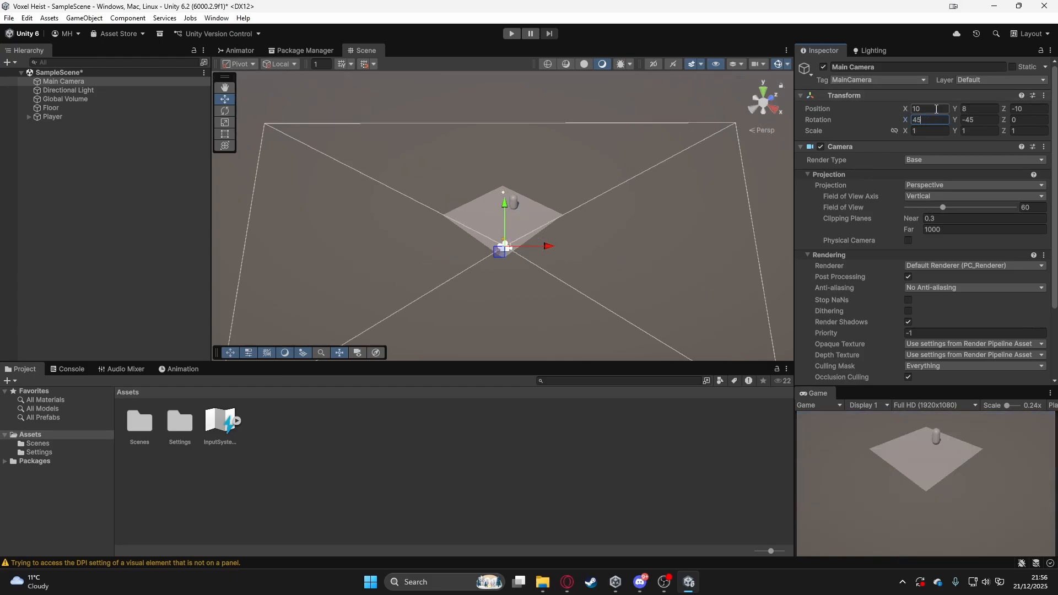
- Try Y positions 10 and 16 for the Main Camera, settle on 12, and save the scene
{"action": "left_click", "coordinate": [975, 107]}
{"action": "type", "text": "10"}
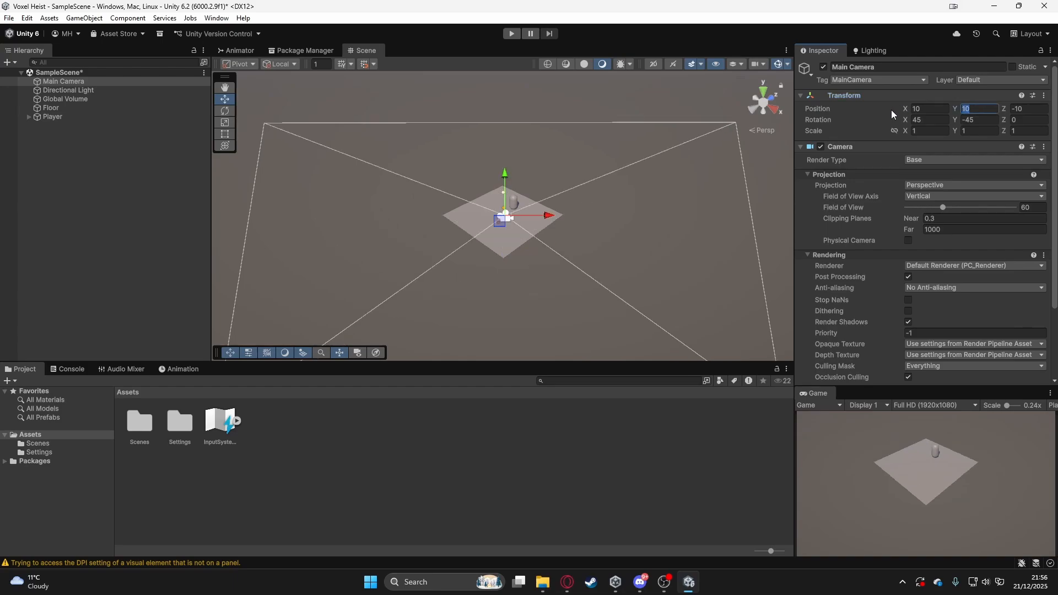
{"action": "type", "text": "16"}
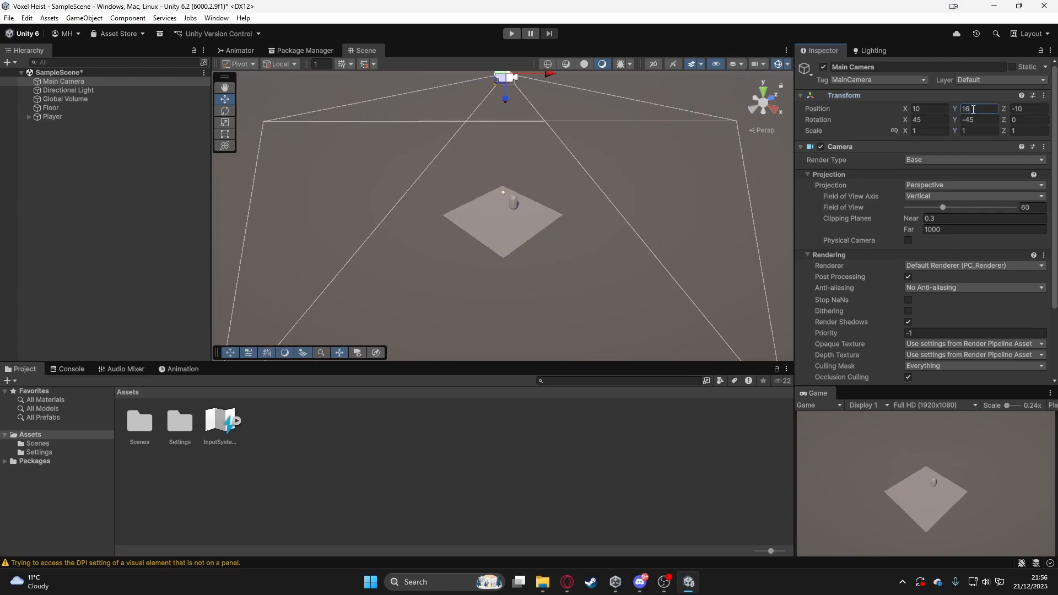
{"action": "key", "text": "BackSpace"}
{"action": "type", "text": "2"}
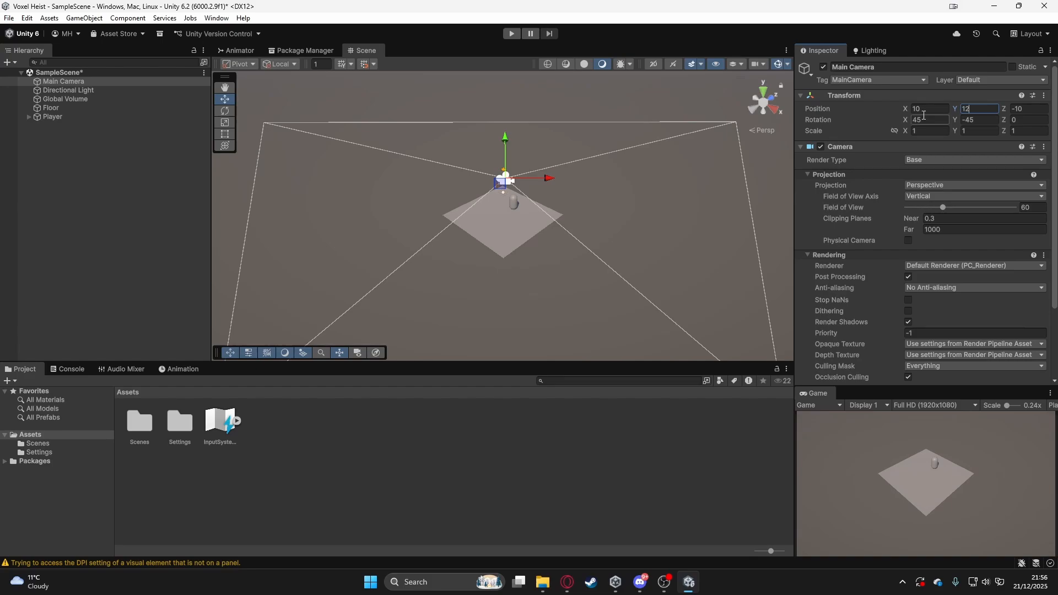
{"action": "left_click", "coordinate": [149, 254]}
{"action": "key", "text": "ctrl+s"}
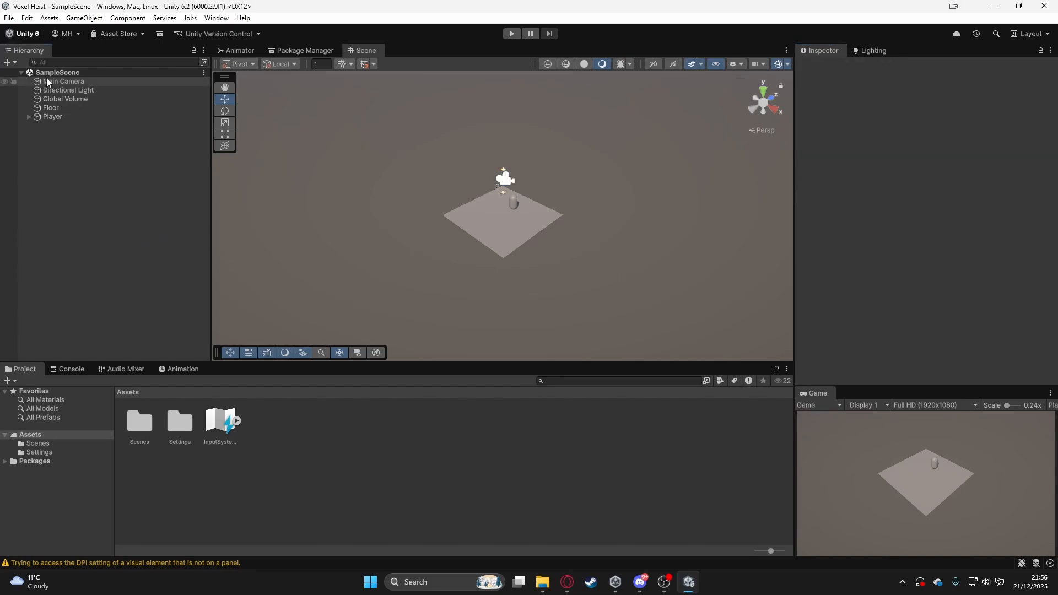
- Set the Main Camera's X position to 8 and its Z position to -8
{"action": "left_click", "coordinate": [64, 82]}
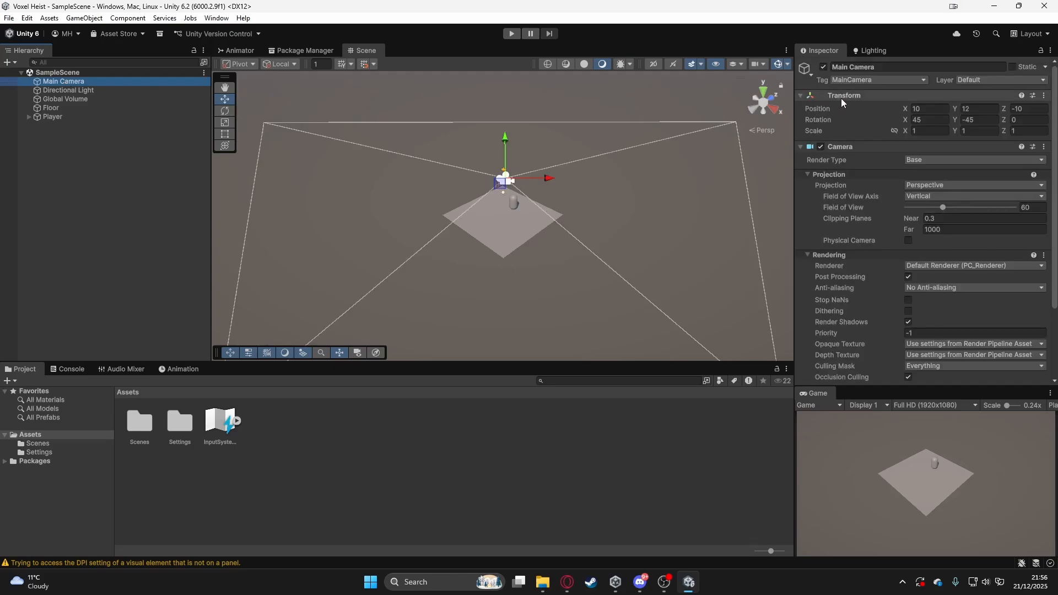
{"action": "left_click", "coordinate": [925, 109]}
{"action": "type", "text": "8"}
{"action": "key", "text": "Tab"}
{"action": "key", "text": "Tab"}
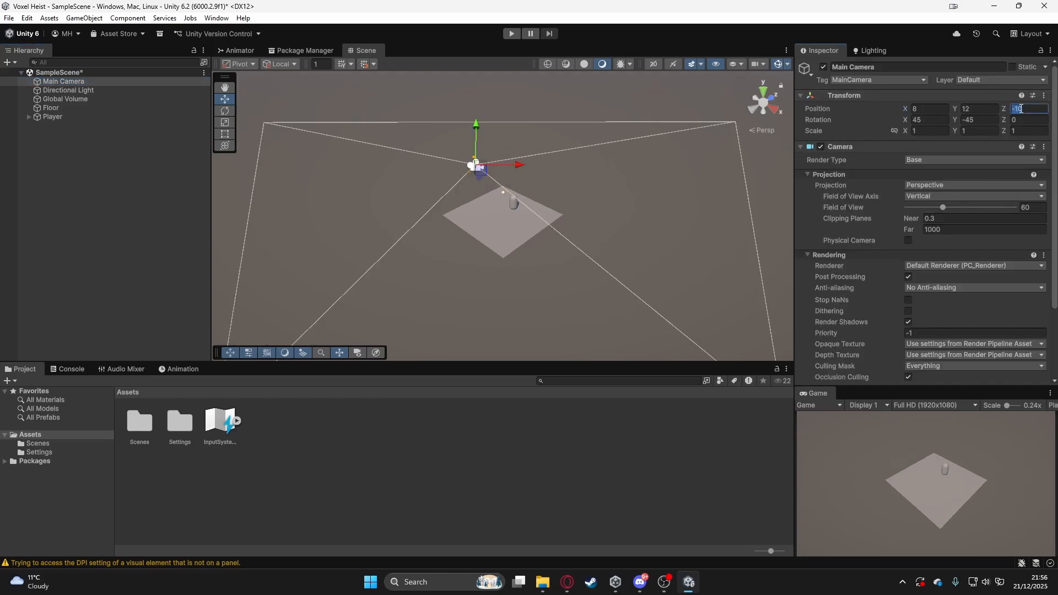
{"action": "type", "text": "-8"}
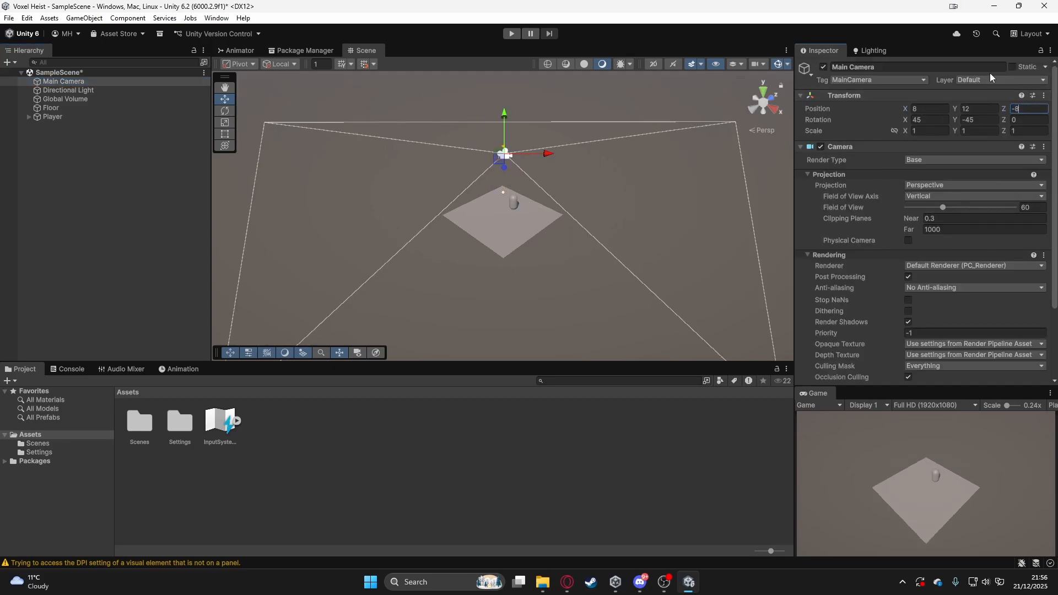
- Try a Y position of 8 for the Main Camera, settle on 10, and save the scene
{"action": "left_click", "coordinate": [980, 109]}
{"action": "type", "text": "8"}
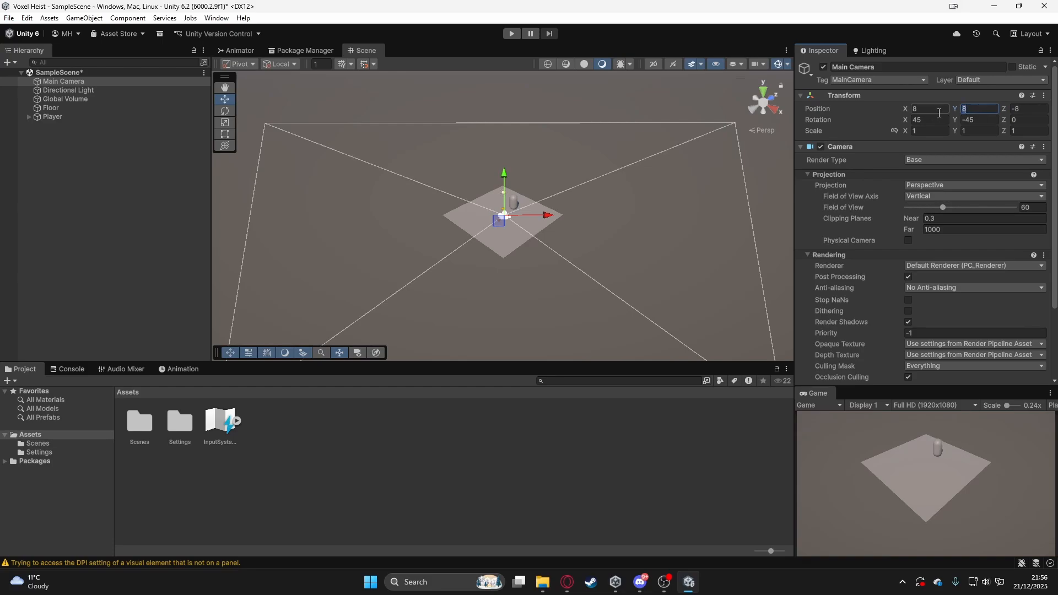
{"action": "key", "text": "BackSpace"}
{"action": "type", "text": "10"}
{"action": "left_click", "coordinate": [151, 201]}
{"action": "key", "text": "ctrl+s"}
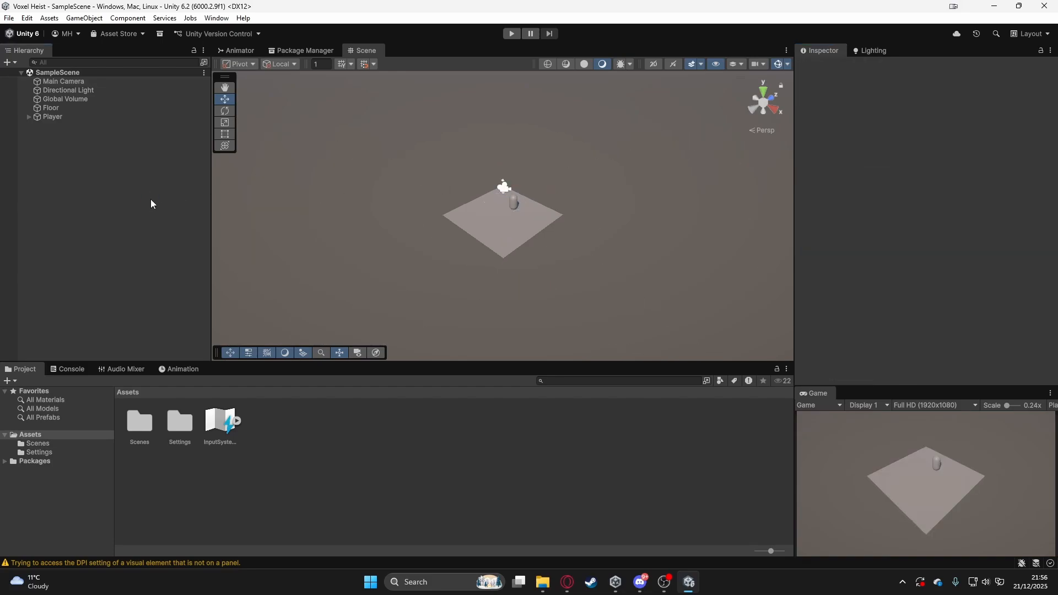
- Dock the Game view back alongside the Scene view and return to the Scene view
{"action": "left_click_drag", "start_coordinate": [806, 394], "coordinate": [496, 120]}
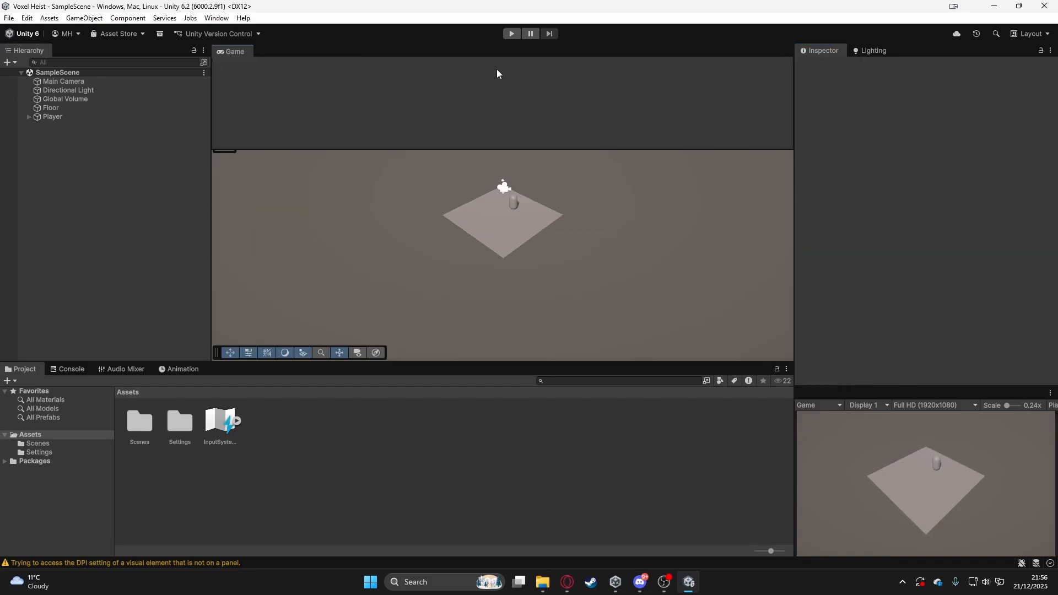
{"action": "left_click_drag", "start_coordinate": [497, 74], "coordinate": [510, 62]}
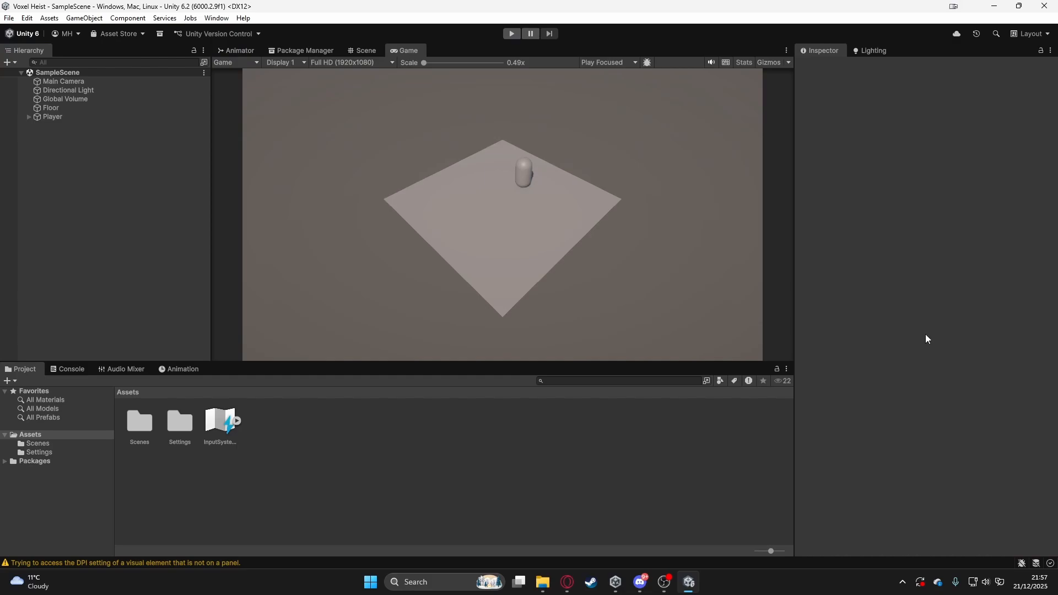
{"action": "left_click", "coordinate": [360, 53]}
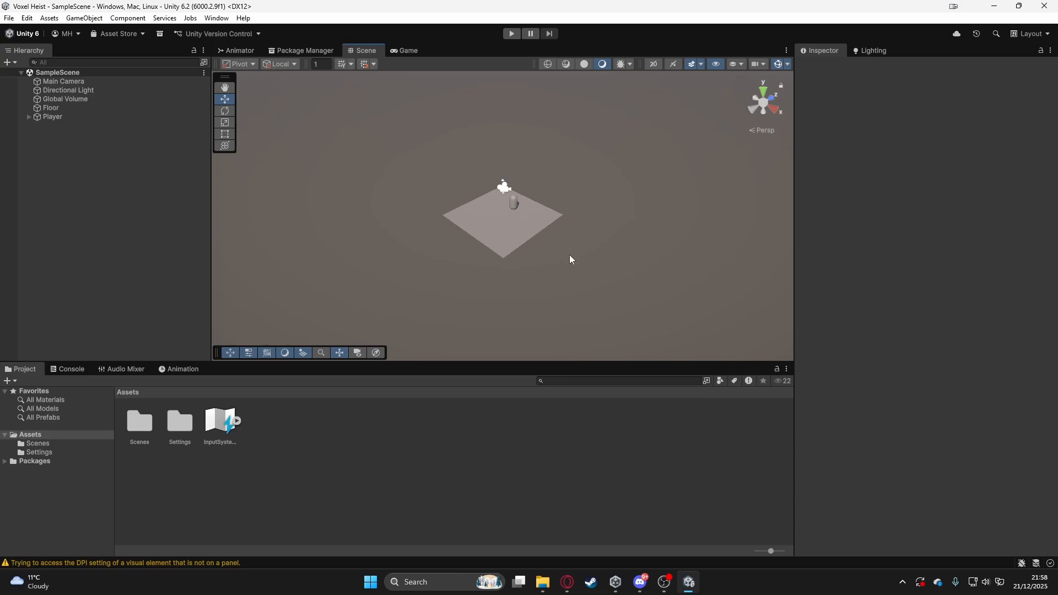
{"action": "left_click", "coordinate": [392, 50]}
{"action": "left_click", "coordinate": [370, 51]}
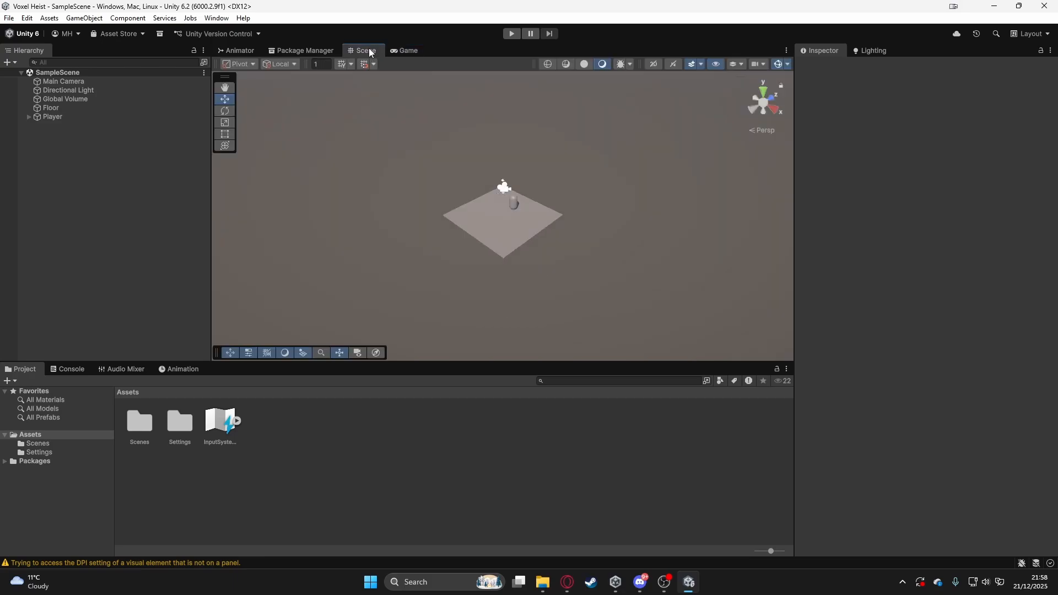